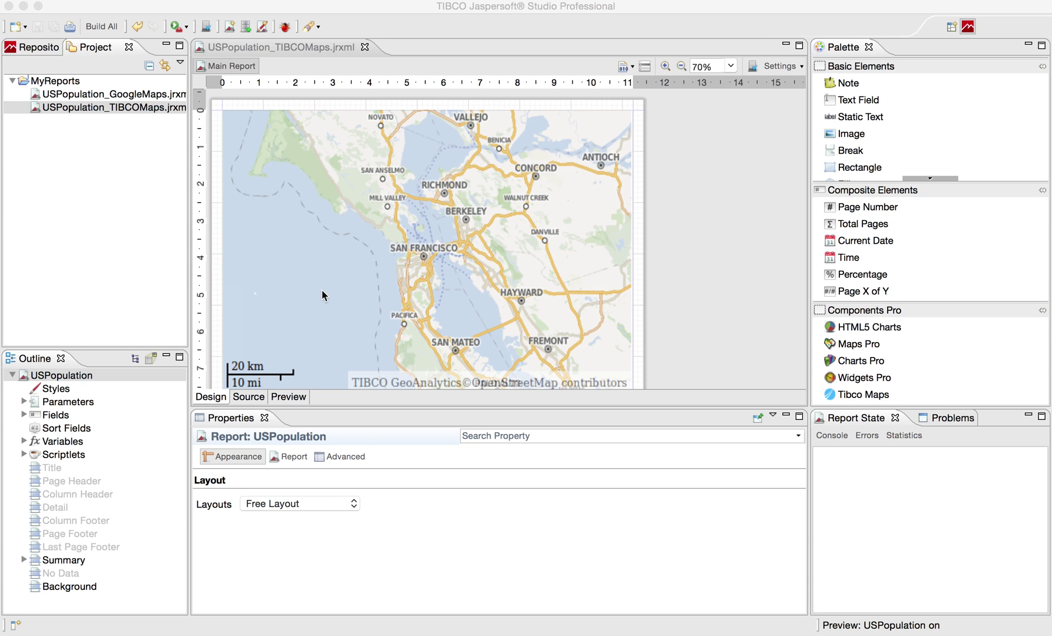
# Preview the USPopulation_TIBCOMaps report with HTML chosen as the output format.
pyautogui.click(288, 397)
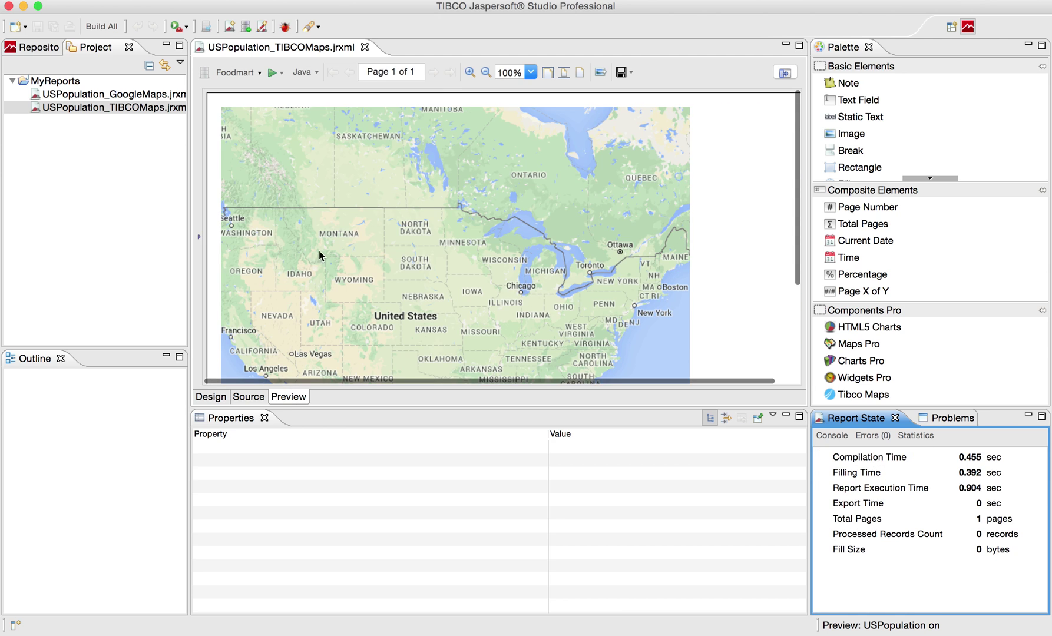
pyautogui.click(318, 73)
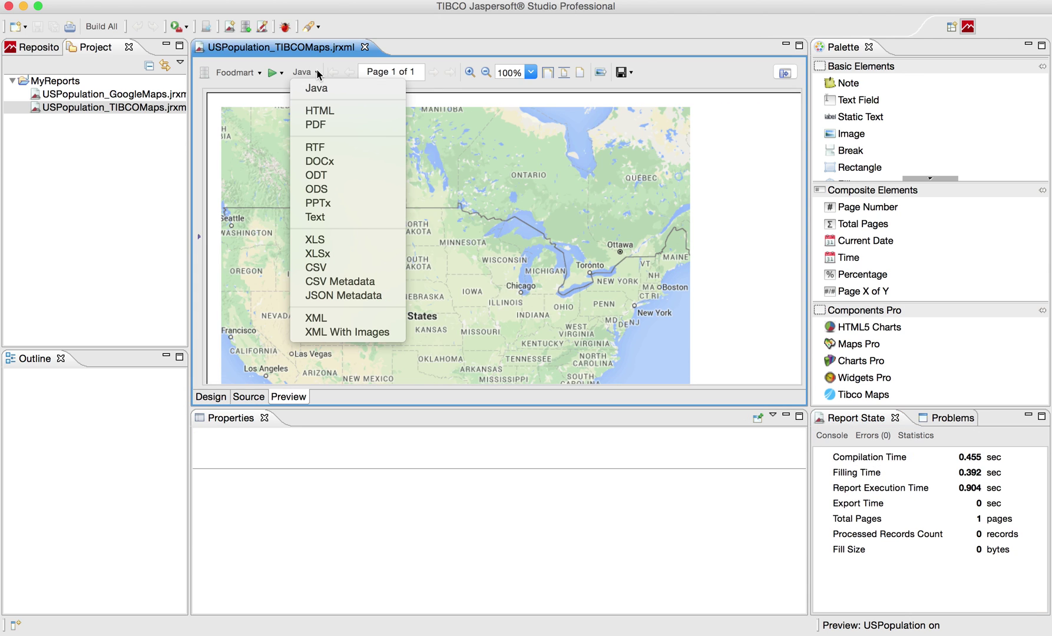
pyautogui.click(325, 111)
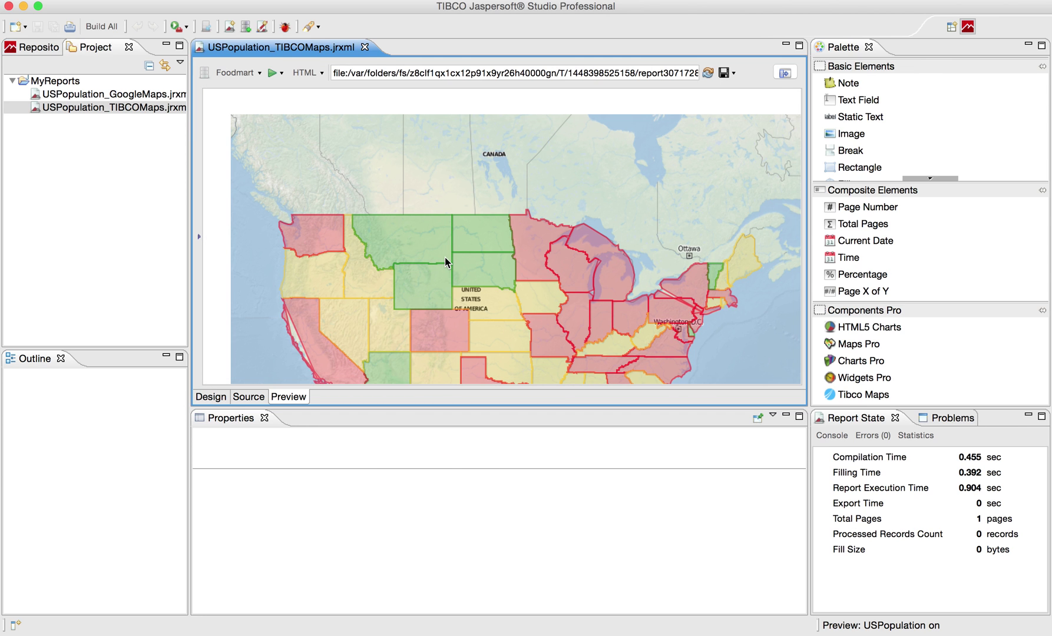
# Pan the map to show the whole US, then zoom into Nebraska, Iowa and the Dakotas.
pyautogui.moveTo(444, 260); pyautogui.dragTo(436, 184)
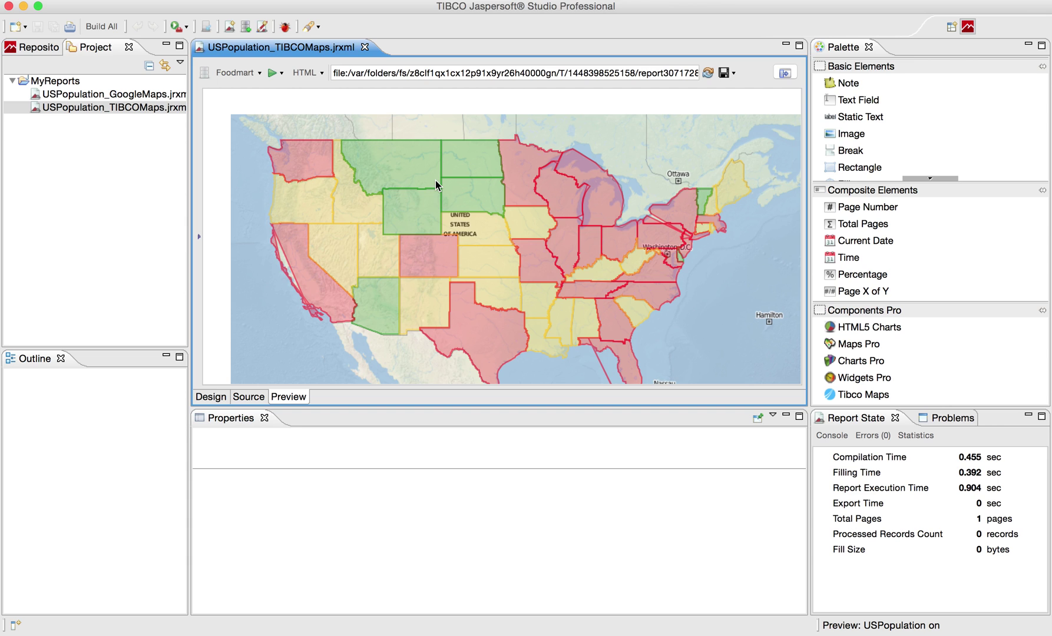
pyautogui.moveTo(435, 181); pyautogui.dragTo(431, 194)
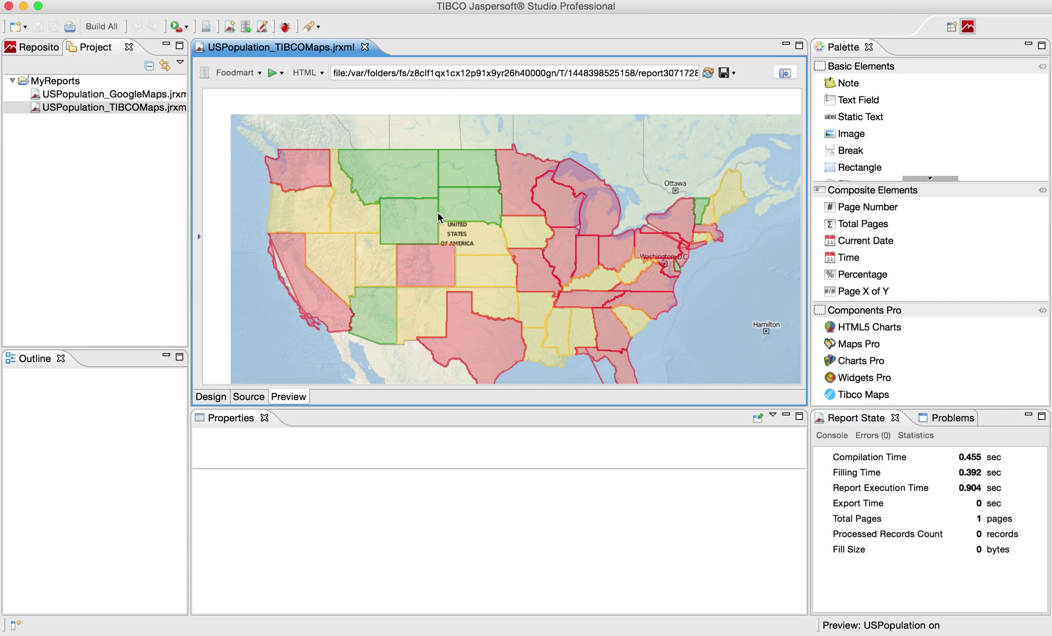
pyautogui.doubleClick(456, 240)
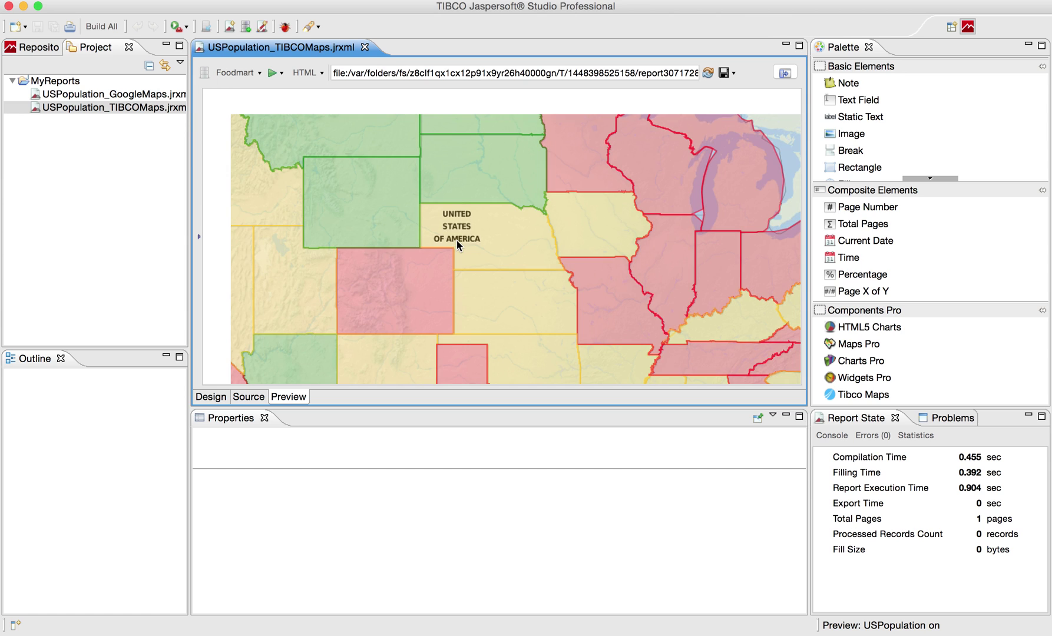
pyautogui.doubleClick(475, 240)
pyautogui.keyDown('shift'); pyautogui.doubleClick(394, 293); pyautogui.keyUp('shift')
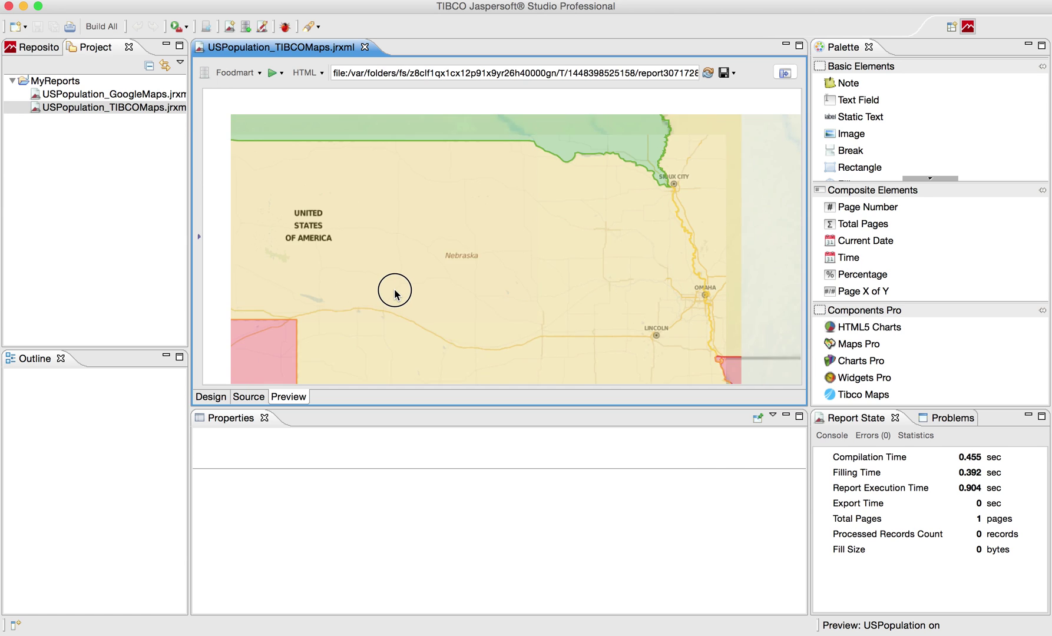
pyautogui.doubleClick(428, 274)
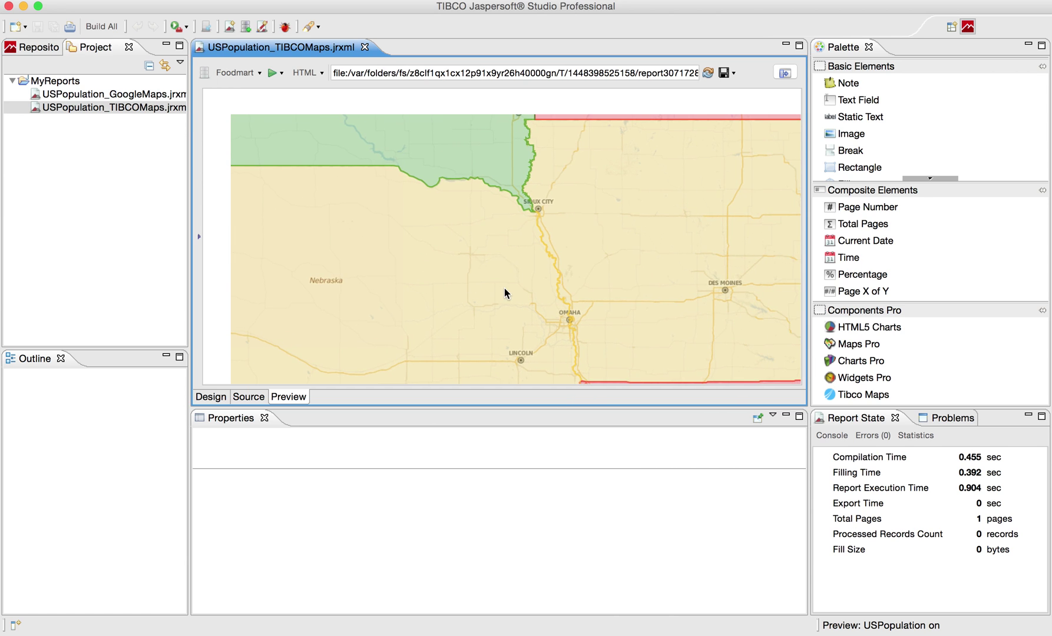
# Zoom in closely on the river state border near Sioux City and Sioux Falls.
pyautogui.moveTo(503, 283); pyautogui.dragTo(469, 339)
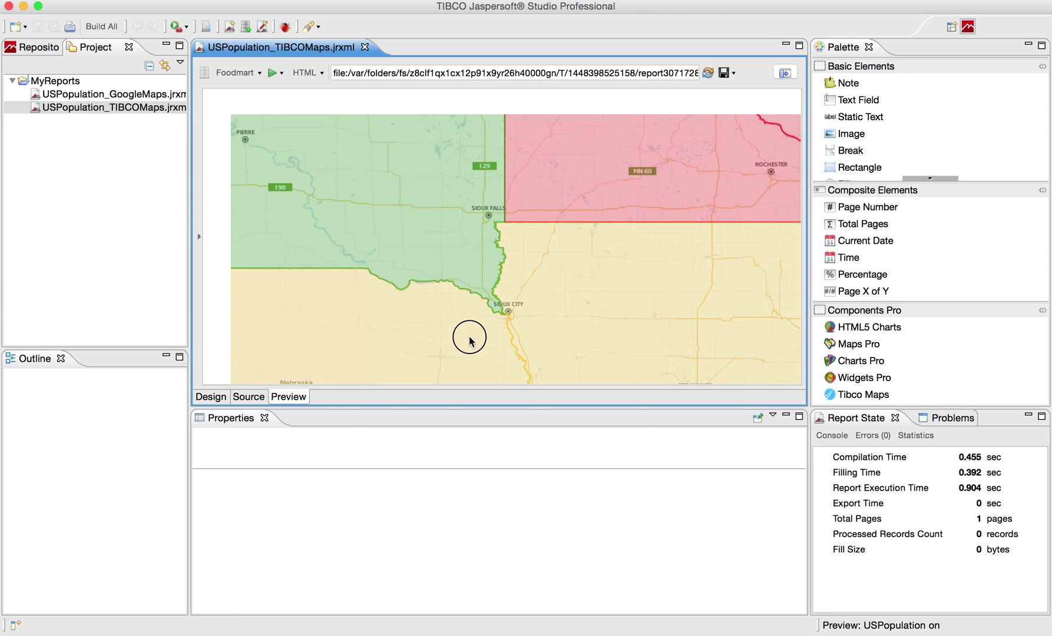
pyautogui.doubleClick(486, 295)
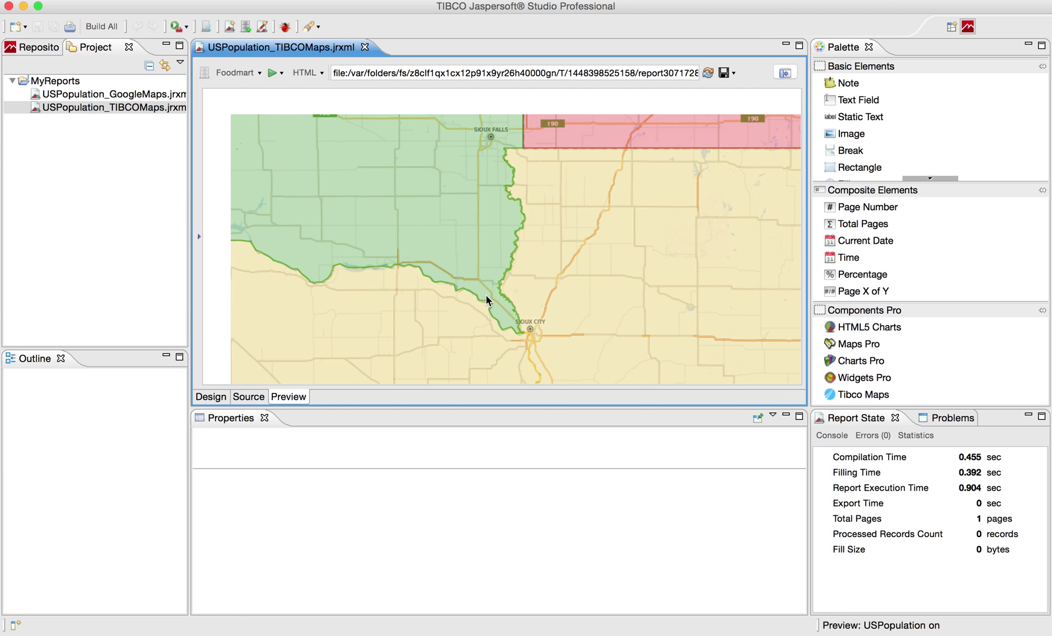
pyautogui.doubleClick(486, 296)
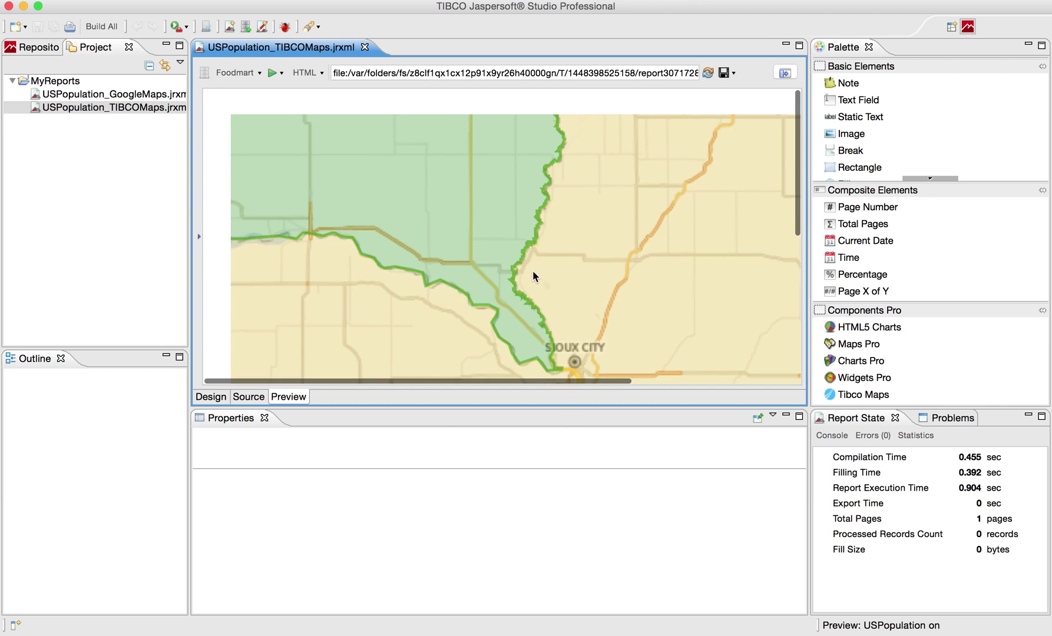
pyautogui.moveTo(542, 263); pyautogui.dragTo(540, 271)
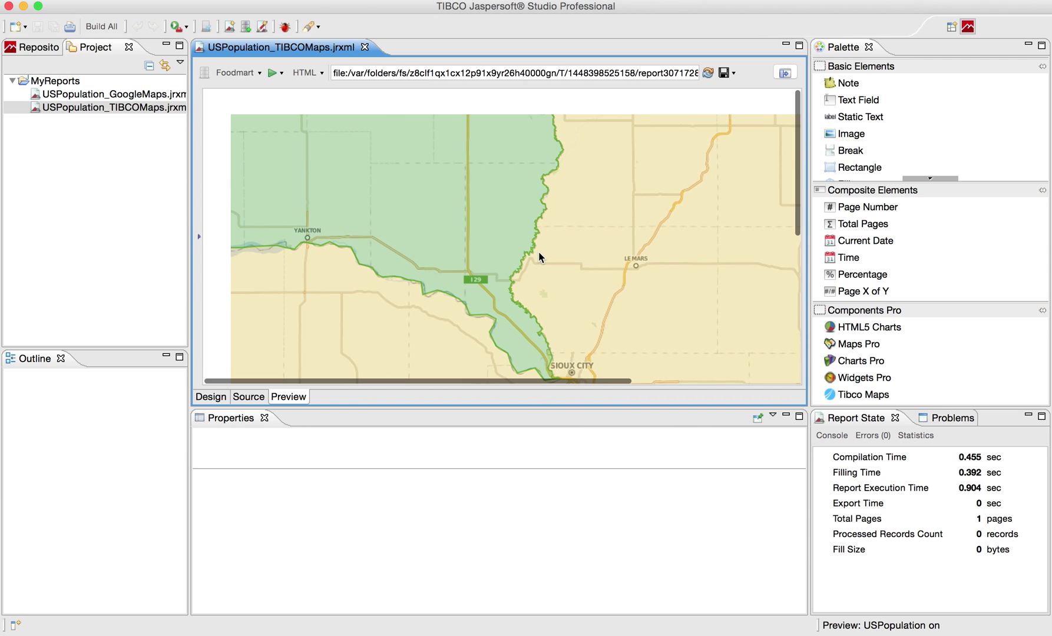
pyautogui.doubleClick(539, 257)
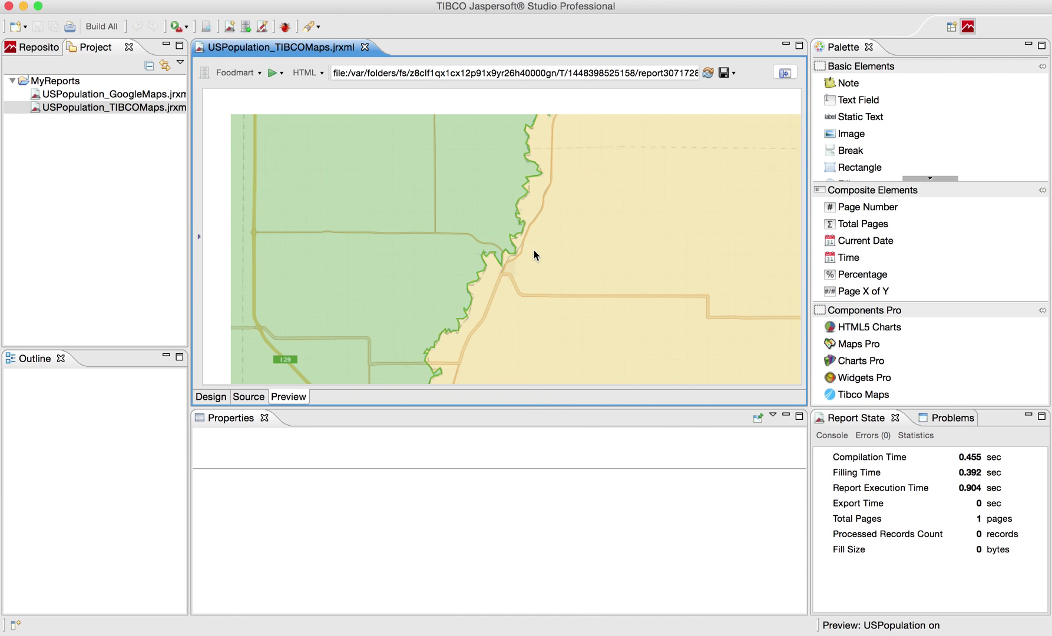
pyautogui.moveTo(535, 254); pyautogui.dragTo(535, 176)
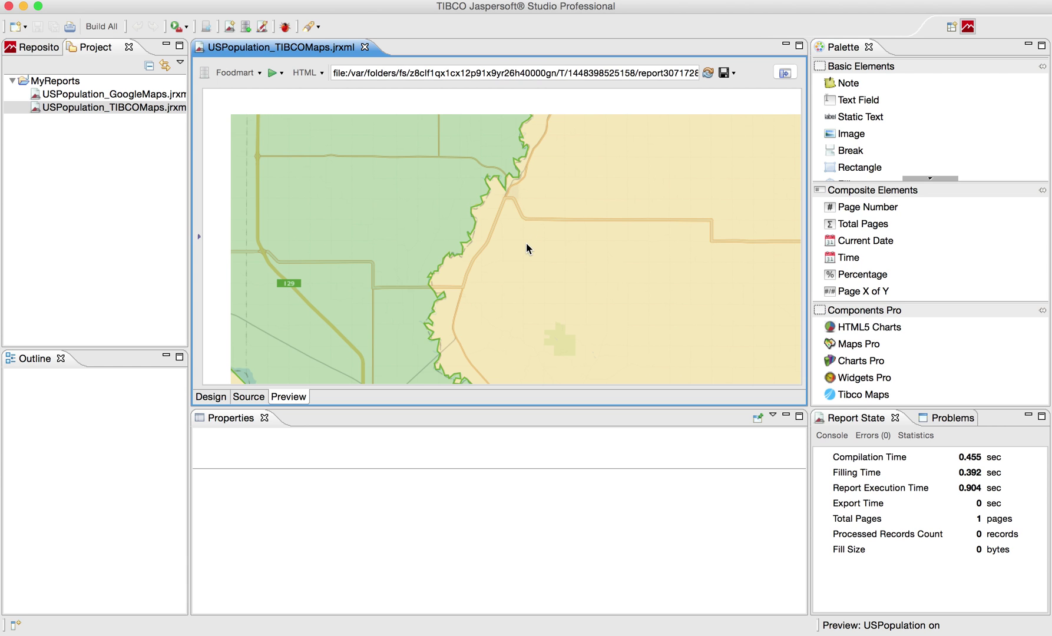
pyautogui.moveTo(526, 243); pyautogui.dragTo(555, 103)
pyautogui.doubleClick(574, 197)
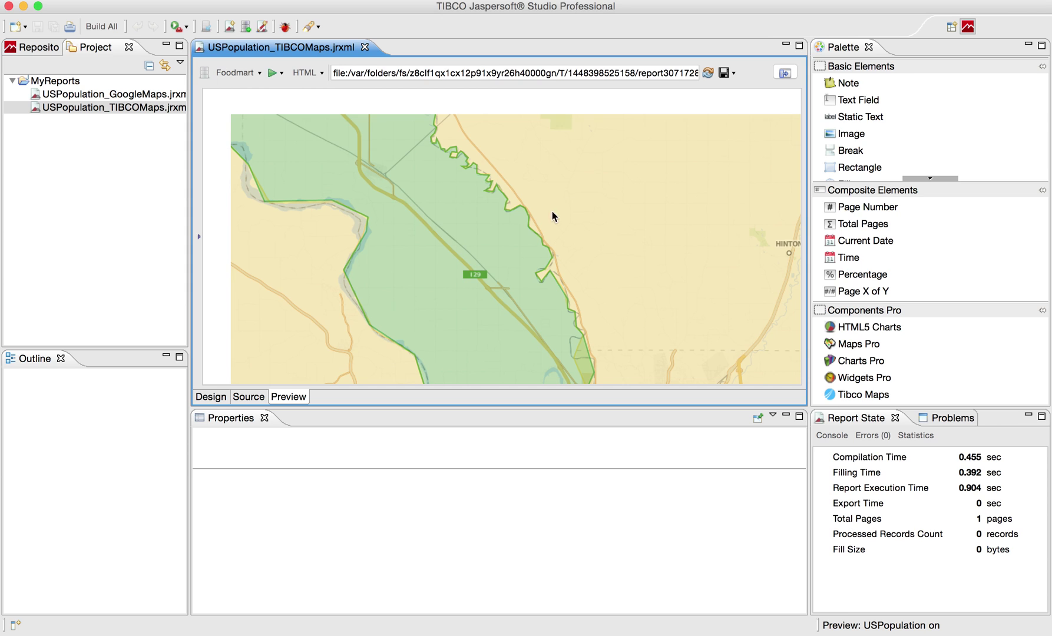
# Pan back down and scroll out to show more of the Dakotas and Minnesota.
pyautogui.moveTo(540, 243); pyautogui.dragTo(521, 381)
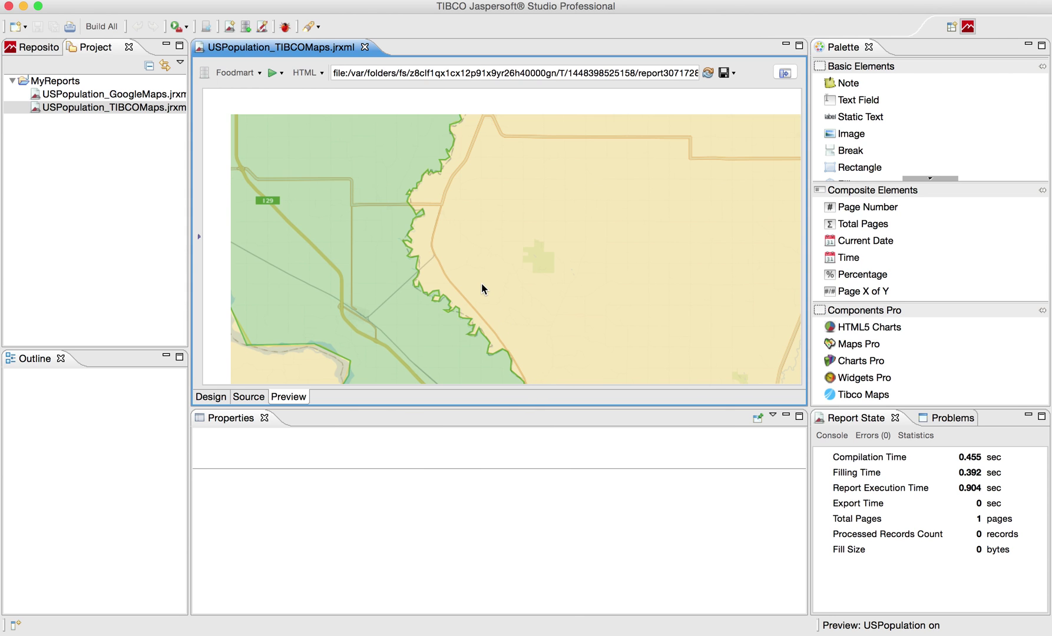
pyautogui.moveTo(484, 288); pyautogui.dragTo(477, 342)
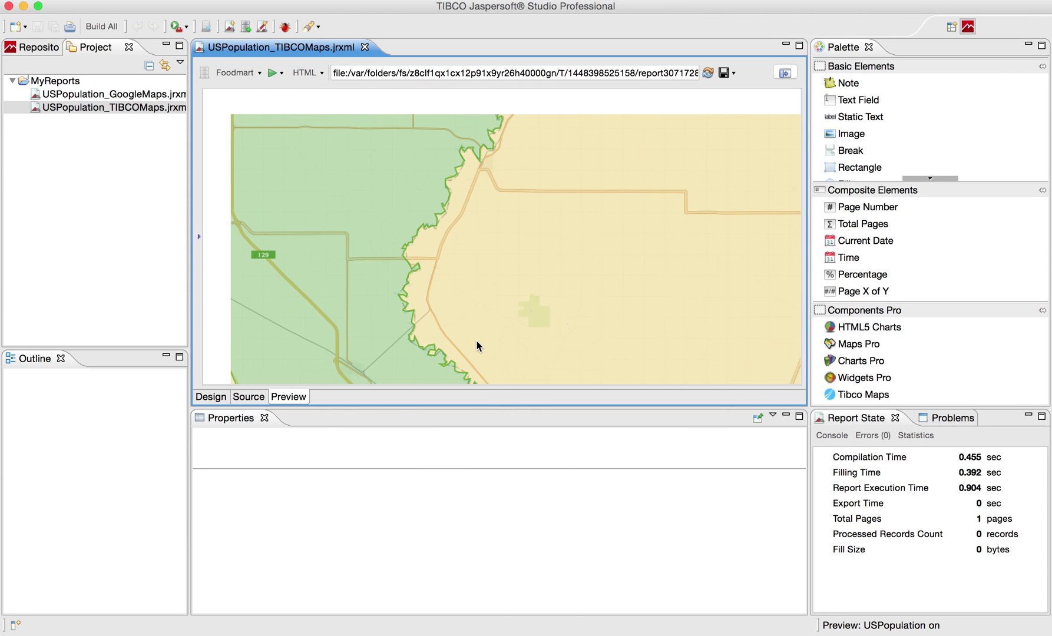
pyautogui.moveTo(488, 235); pyautogui.dragTo(495, 298)
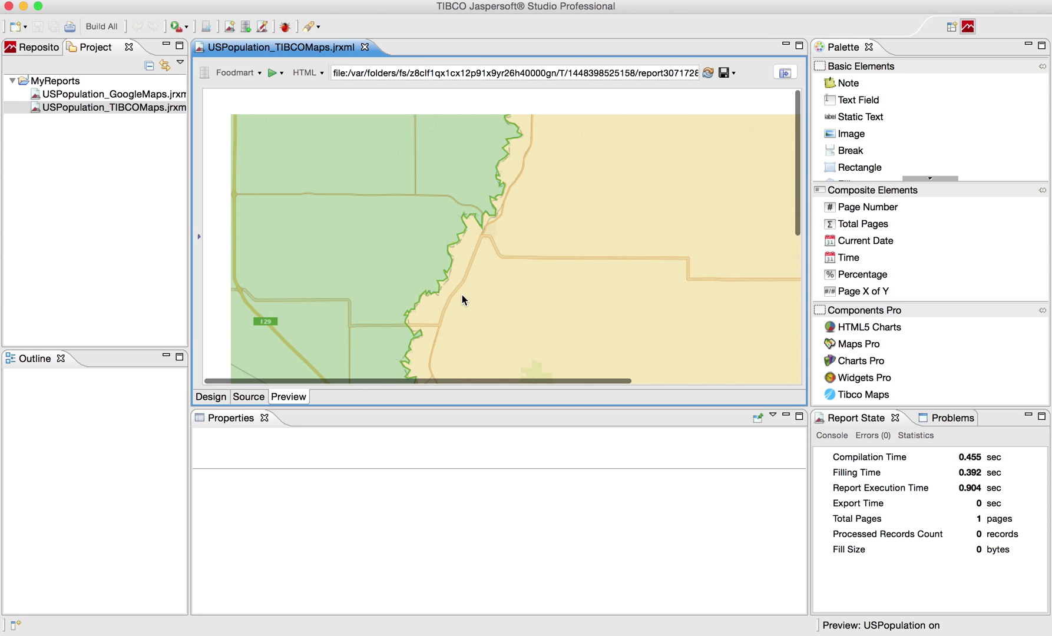
pyautogui.scroll(-3, 462, 298)
pyautogui.scroll(-3, 462, 298)
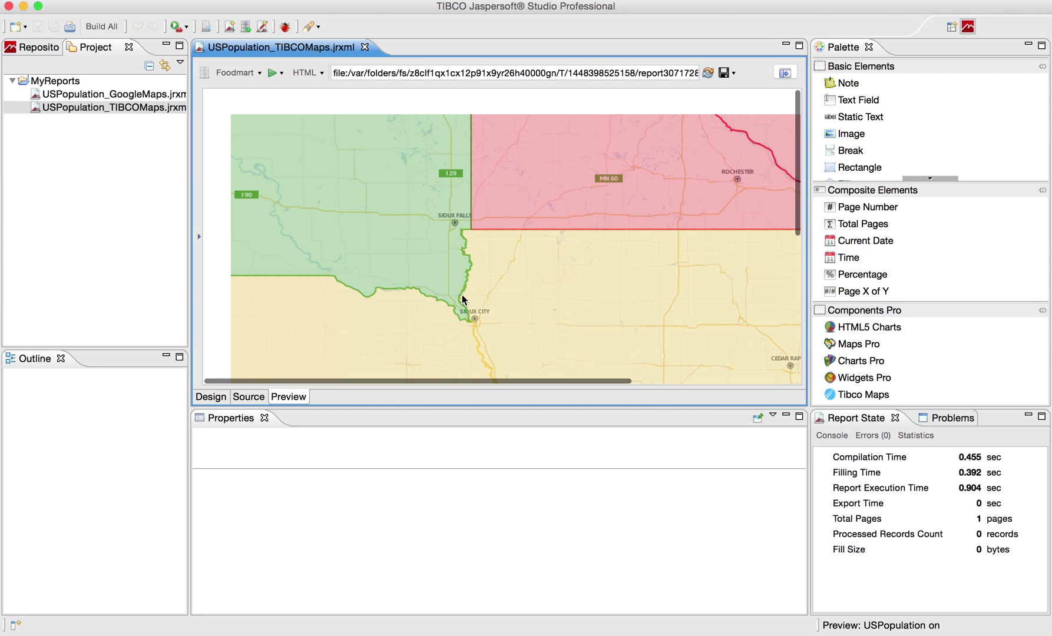
pyautogui.moveTo(378, 277); pyautogui.dragTo(392, 276)
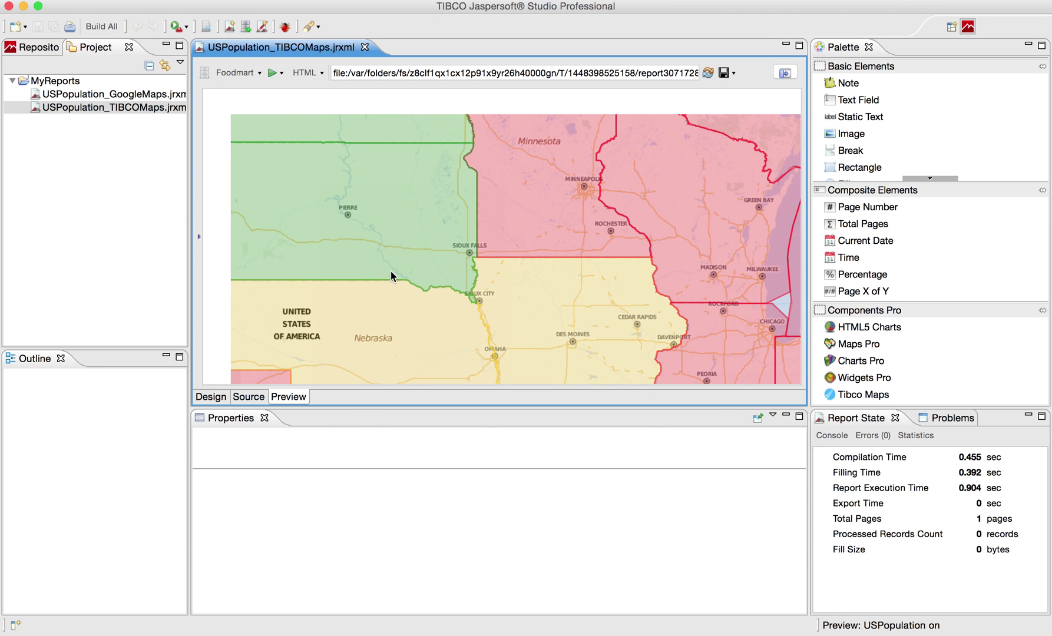
pyautogui.moveTo(391, 272); pyautogui.dragTo(395, 283)
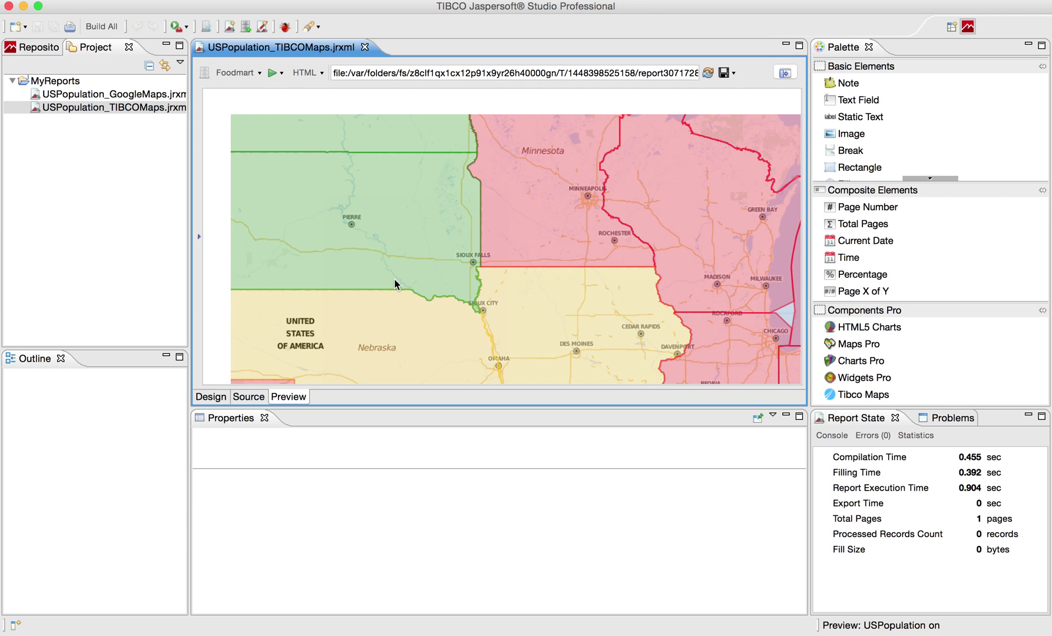
pyautogui.moveTo(367, 258); pyautogui.dragTo(394, 273)
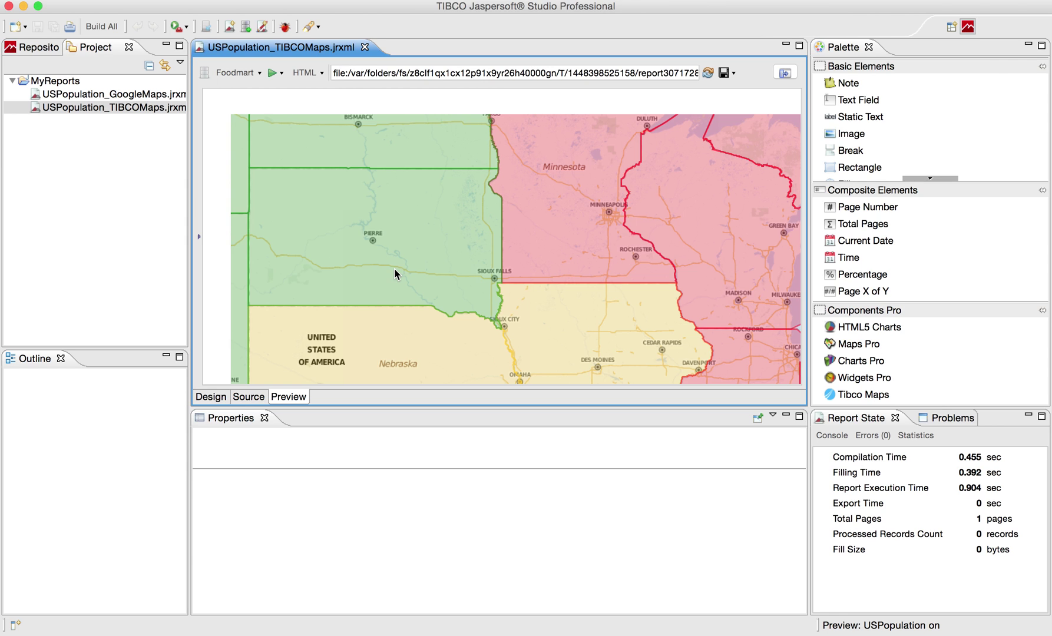
# In Chrome, scroll the PostGIS map-data wiki article down to its Run Query sample SQL.
pyautogui.press('super+Tab')
pyautogui.press('super+Tab')
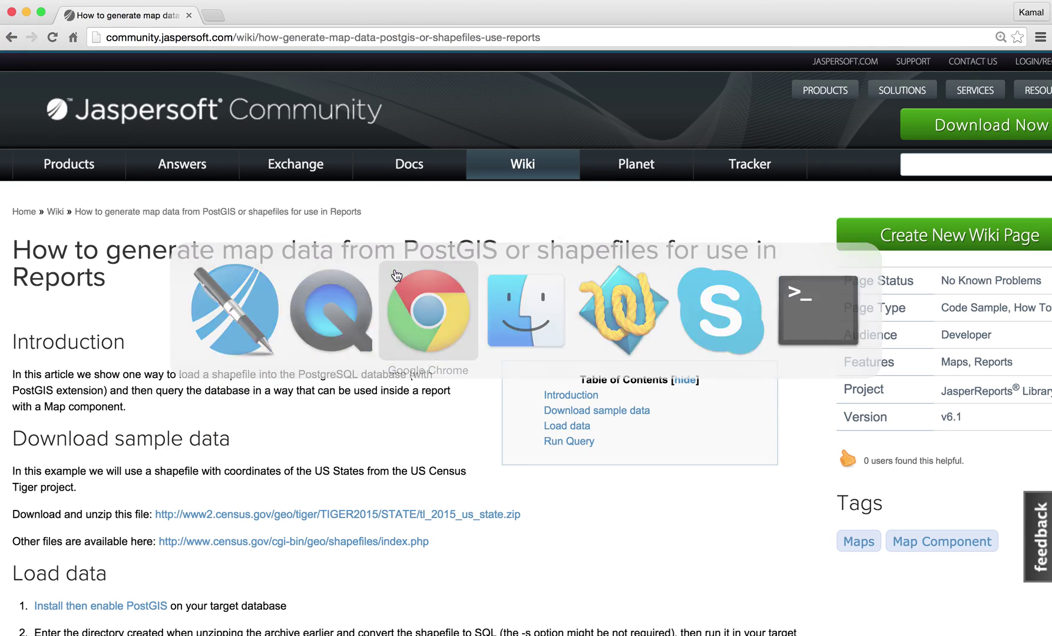
pyautogui.scroll(-1, 291, 407)
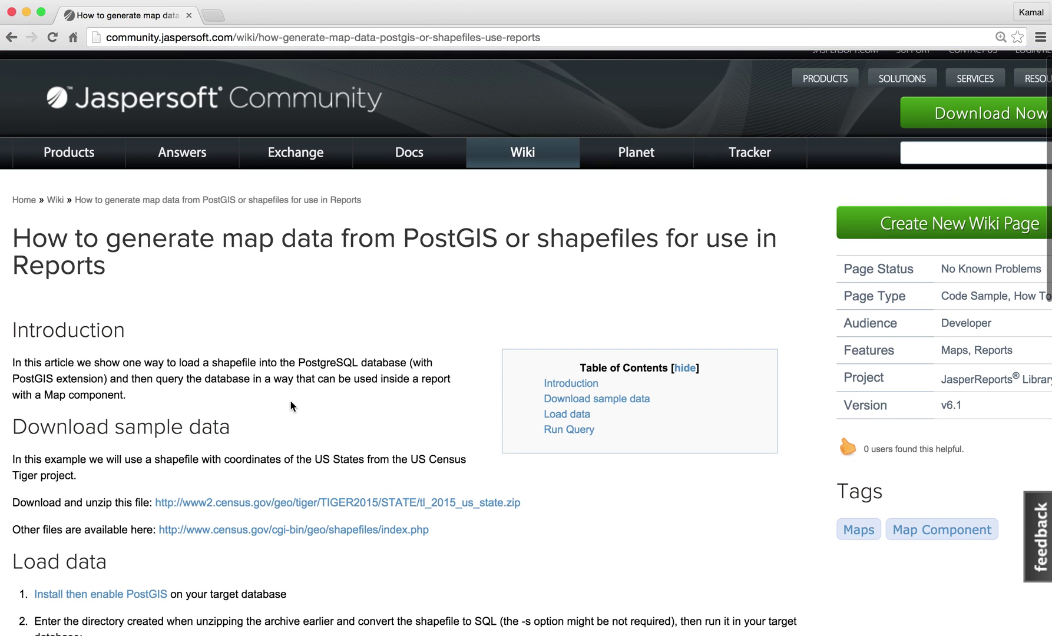
pyautogui.scroll(-2, 300, 362)
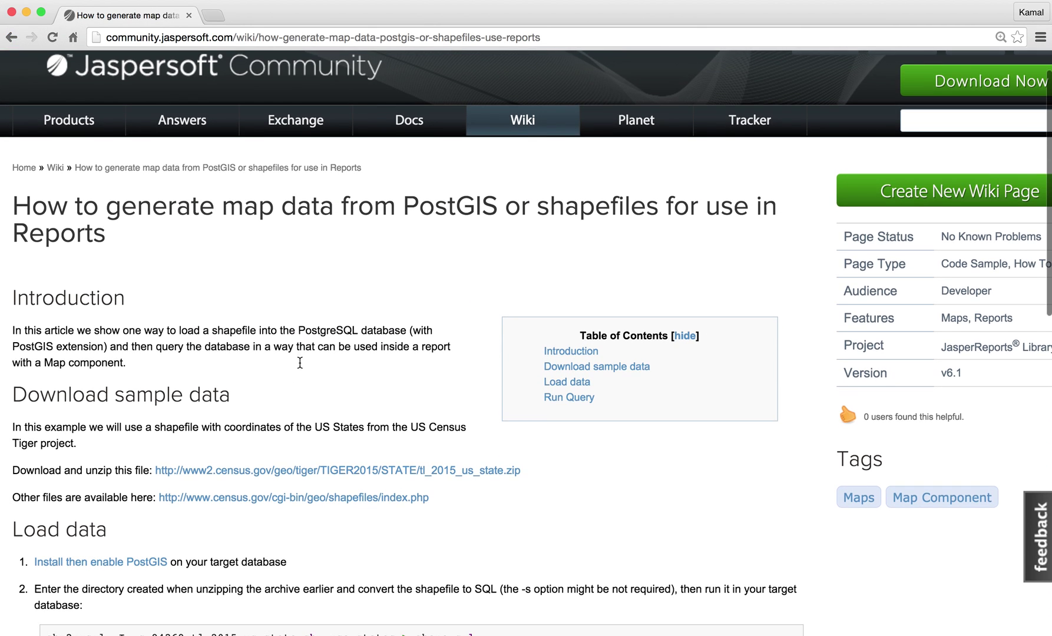
pyautogui.scroll(3, 299, 363)
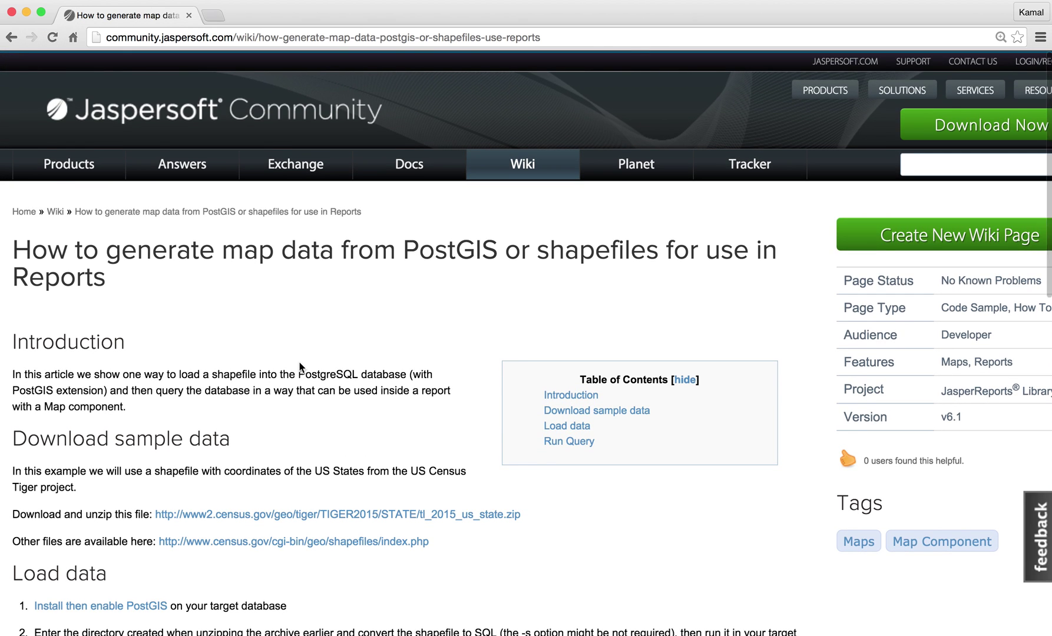
pyautogui.click(386, 36)
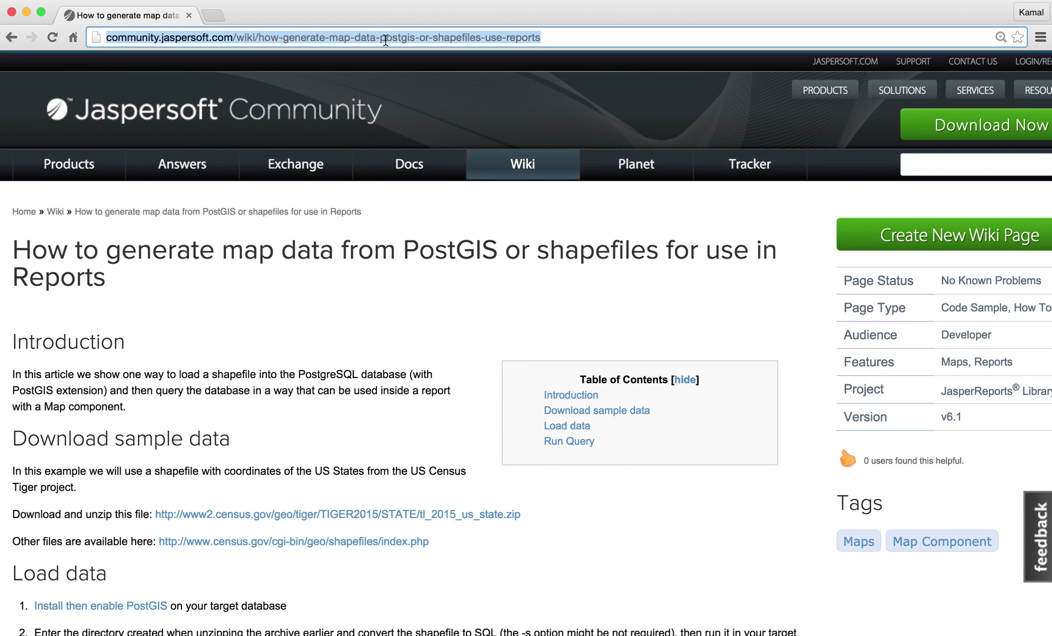
pyautogui.click(295, 283)
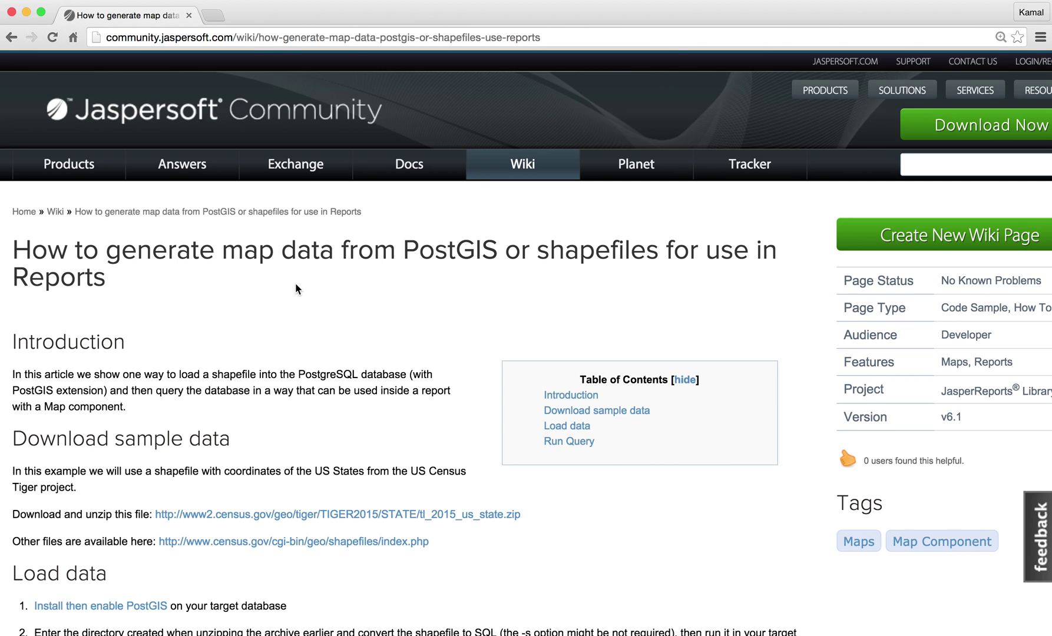
pyautogui.scroll(-3, 295, 284)
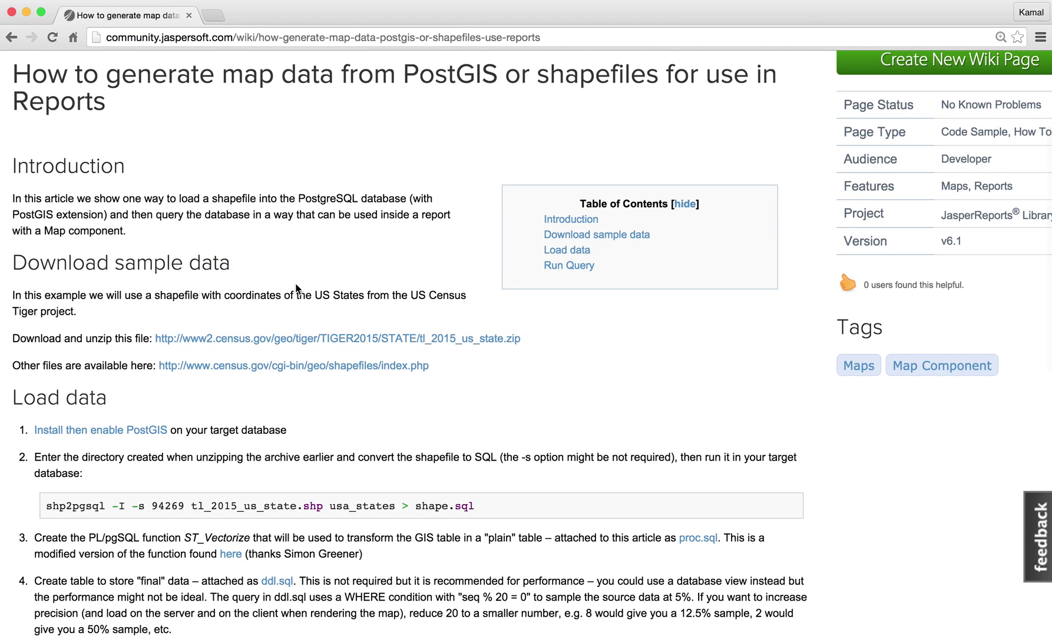
pyautogui.scroll(-9, 296, 287)
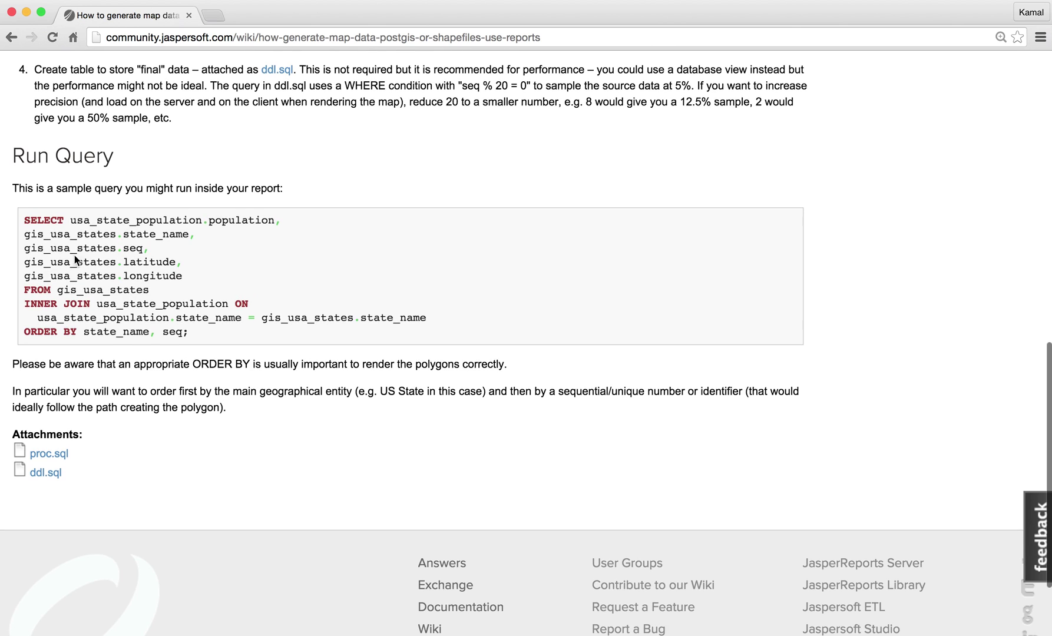
# Highlight the wiki's sample population SQL query from its start to inspect it.
pyautogui.scroll(1, 111, 188)
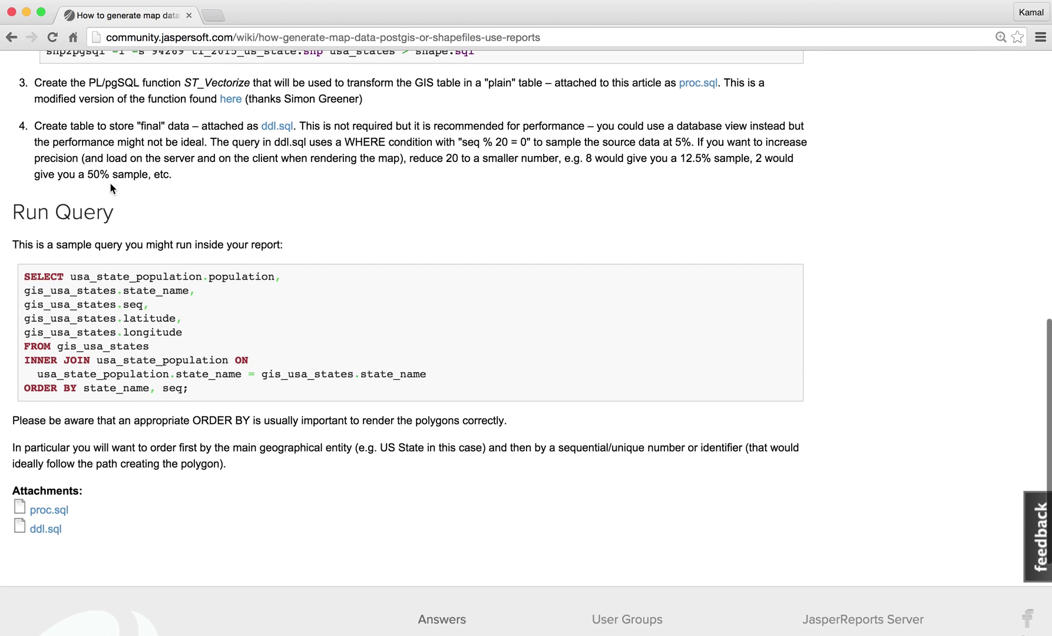
pyautogui.scroll(-1, 110, 188)
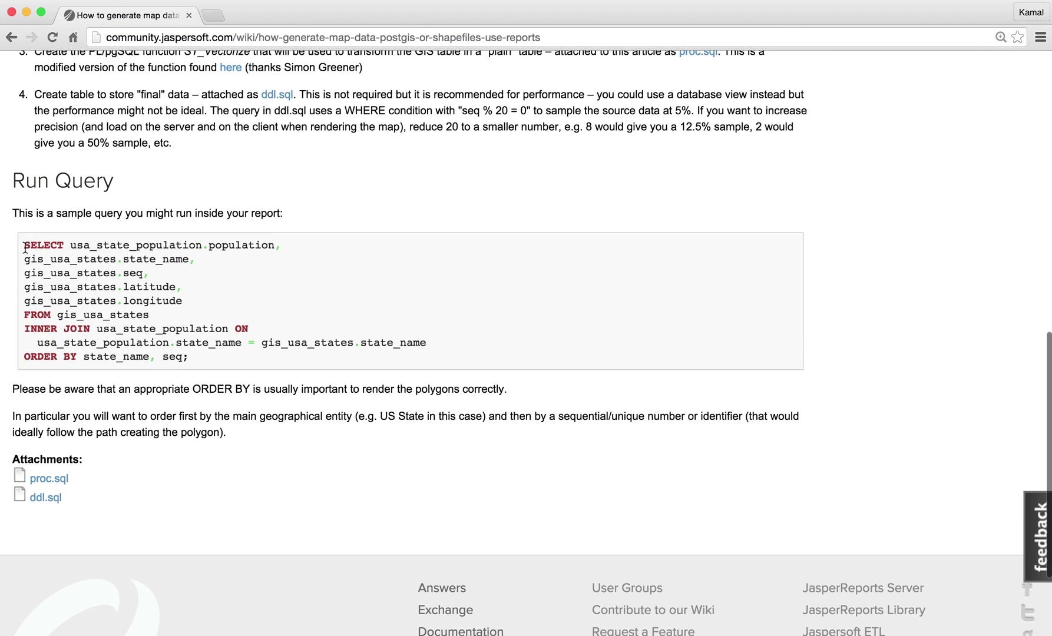
pyautogui.moveTo(28, 243); pyautogui.dragTo(199, 354)
pyautogui.click(191, 356)
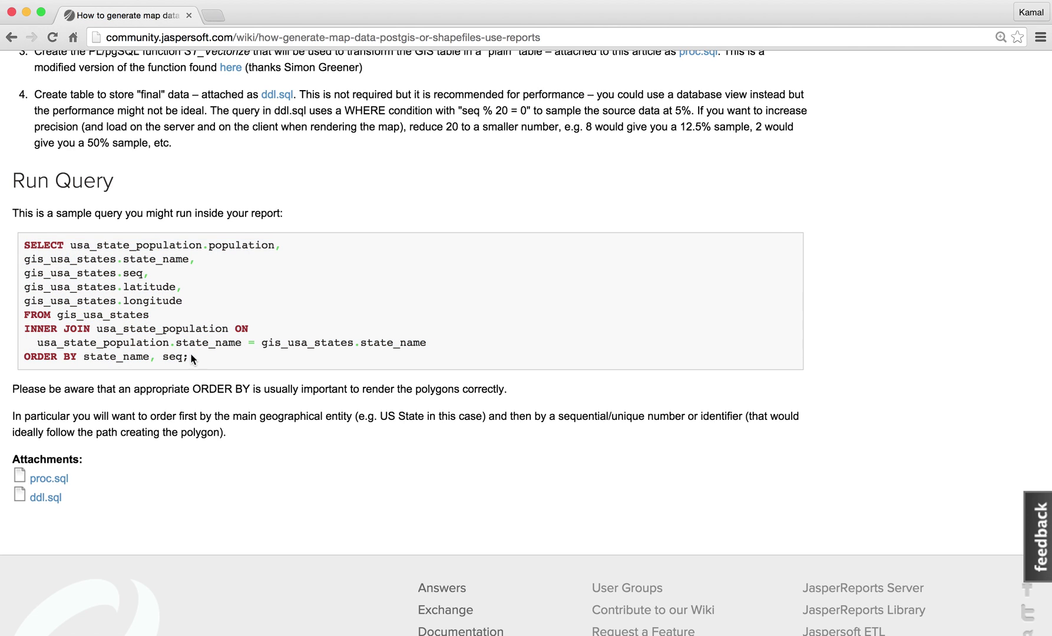
pyautogui.moveTo(24, 244); pyautogui.dragTo(201, 358)
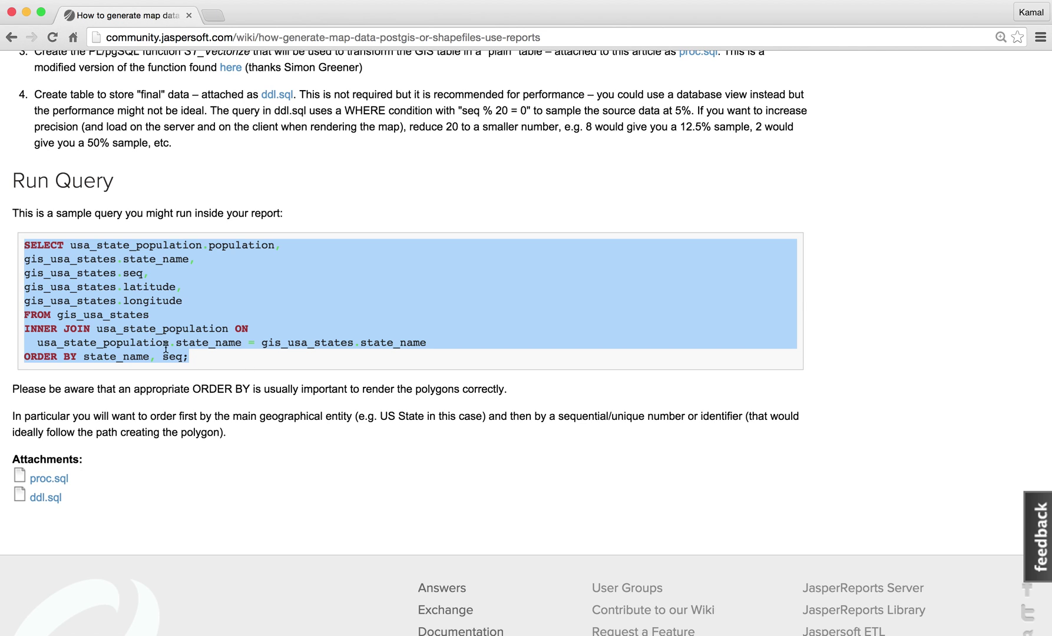
pyautogui.click(200, 357)
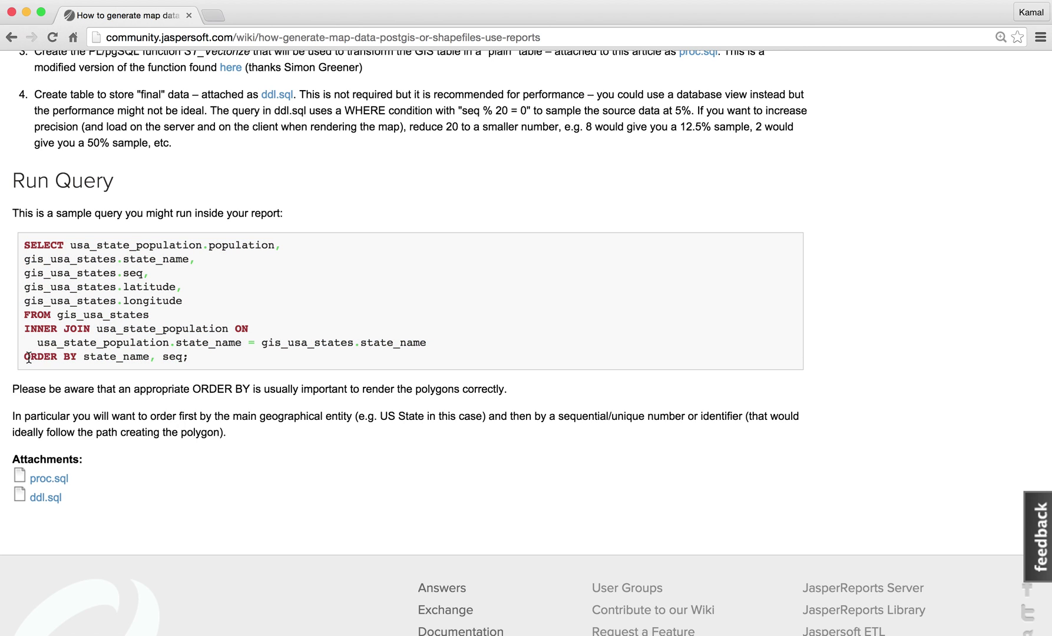
# Examine the query's ORDER BY state_name, seq line, then return to Jaspersoft Studio.
pyautogui.moveTo(25, 355); pyautogui.dragTo(207, 351)
pyautogui.click(196, 358)
pyautogui.moveTo(25, 358); pyautogui.dragTo(239, 356)
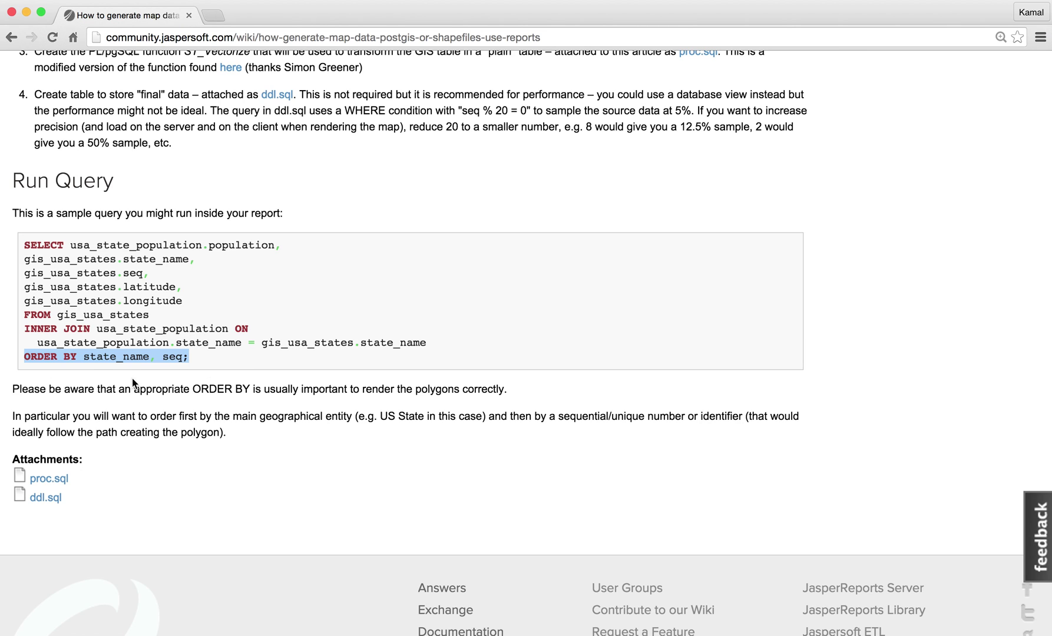
pyautogui.doubleClick(97, 358)
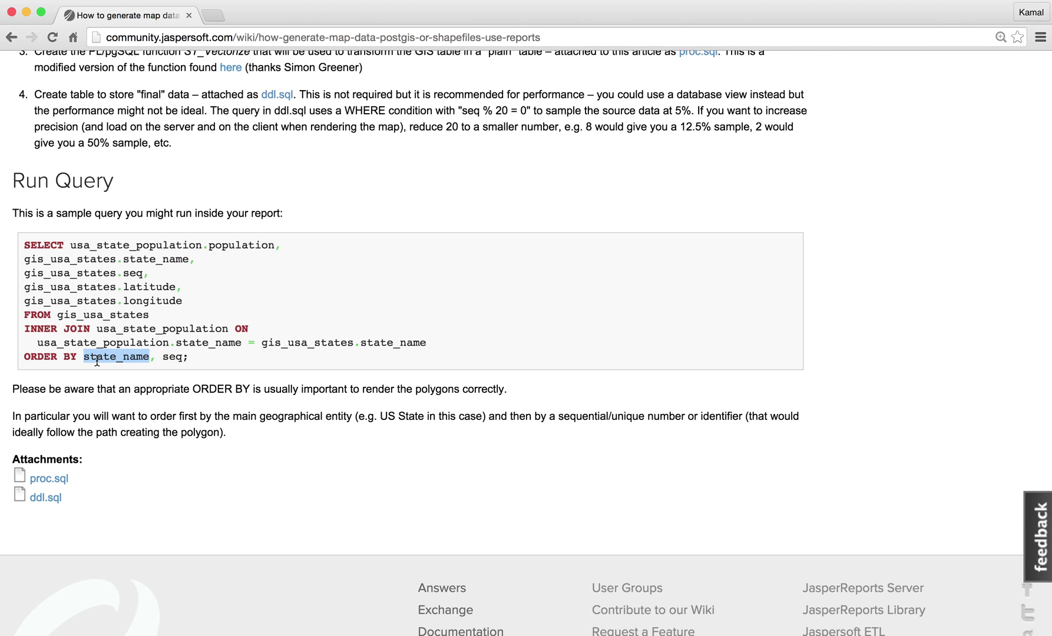
pyautogui.doubleClick(178, 356)
pyautogui.click(209, 353)
pyautogui.press('super+Tab')
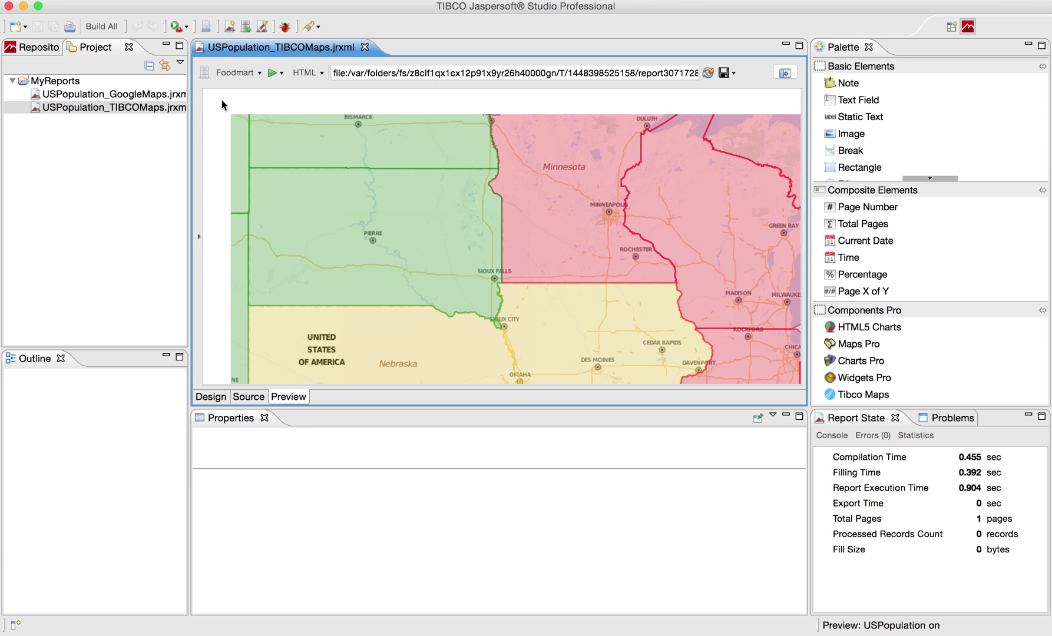
# Create a new Blank A4 Jasper Report in MyReports named TIBCOMaps.
pyautogui.click(54, 83)
pyautogui.rightClick(54, 83)
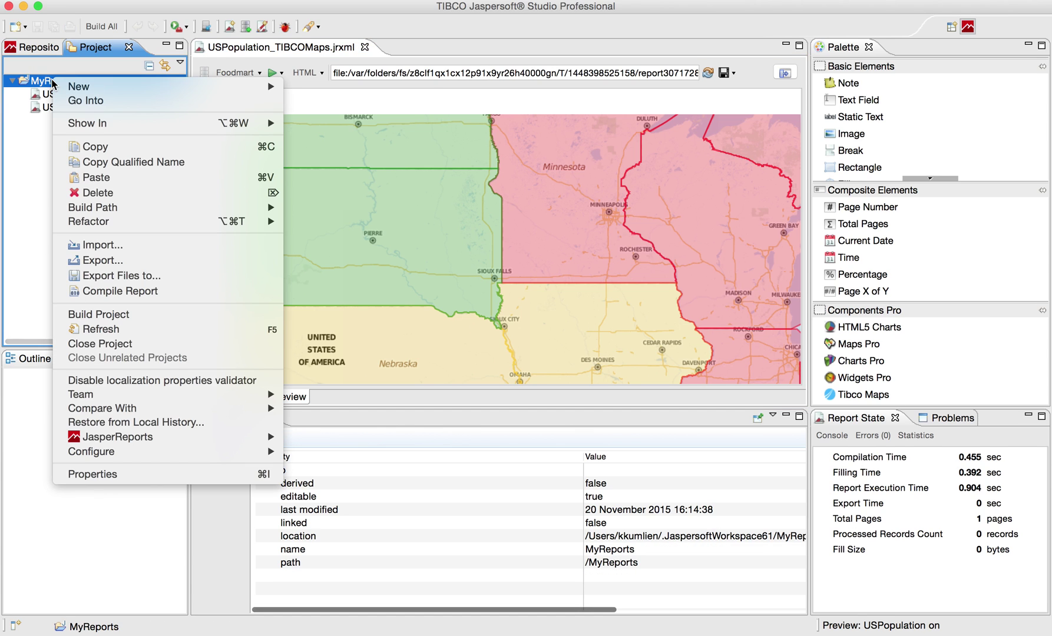
pyautogui.moveTo(75, 89)
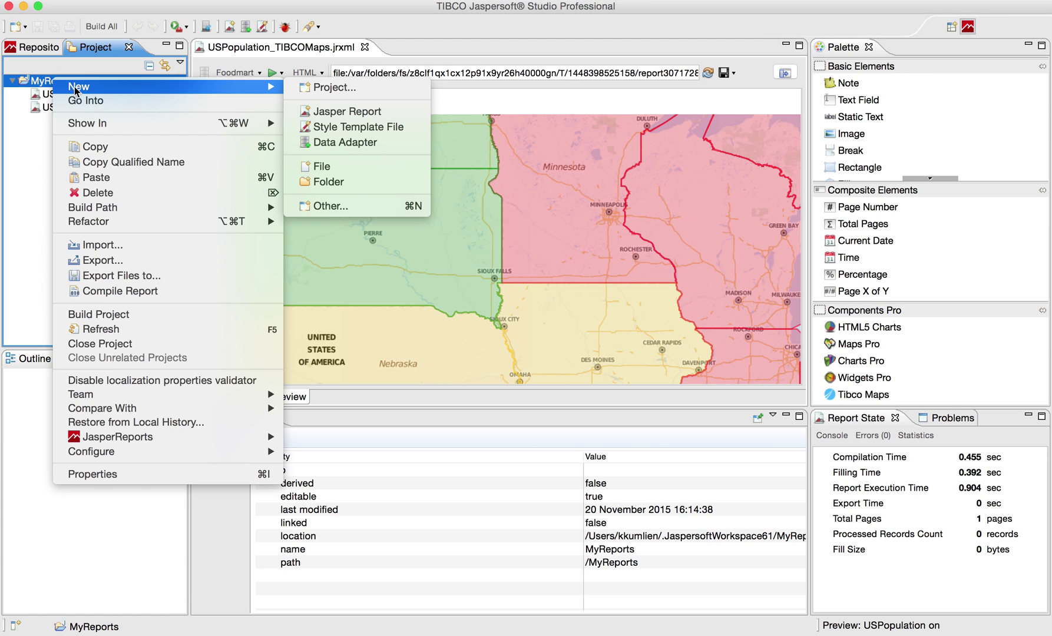
pyautogui.click(348, 112)
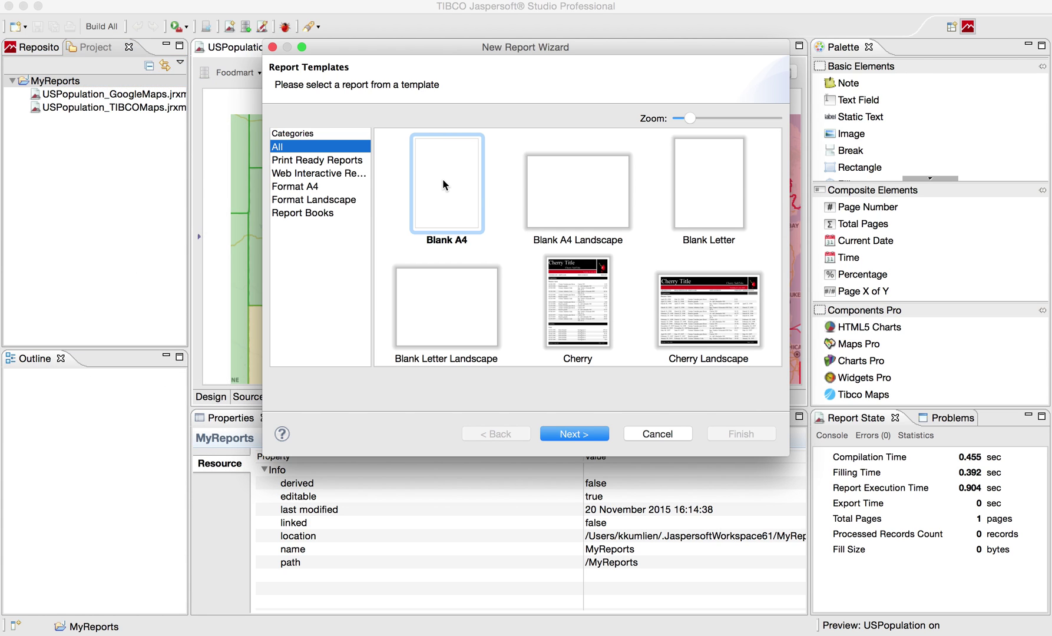
pyautogui.doubleClick(443, 184)
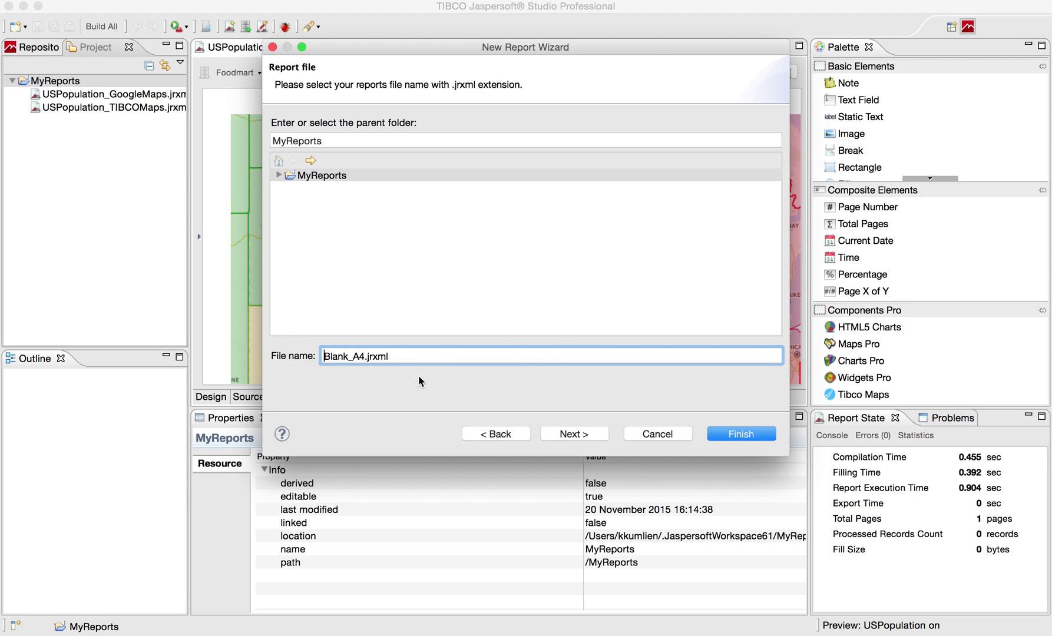
pyautogui.moveTo(323, 356); pyautogui.dragTo(366, 357)
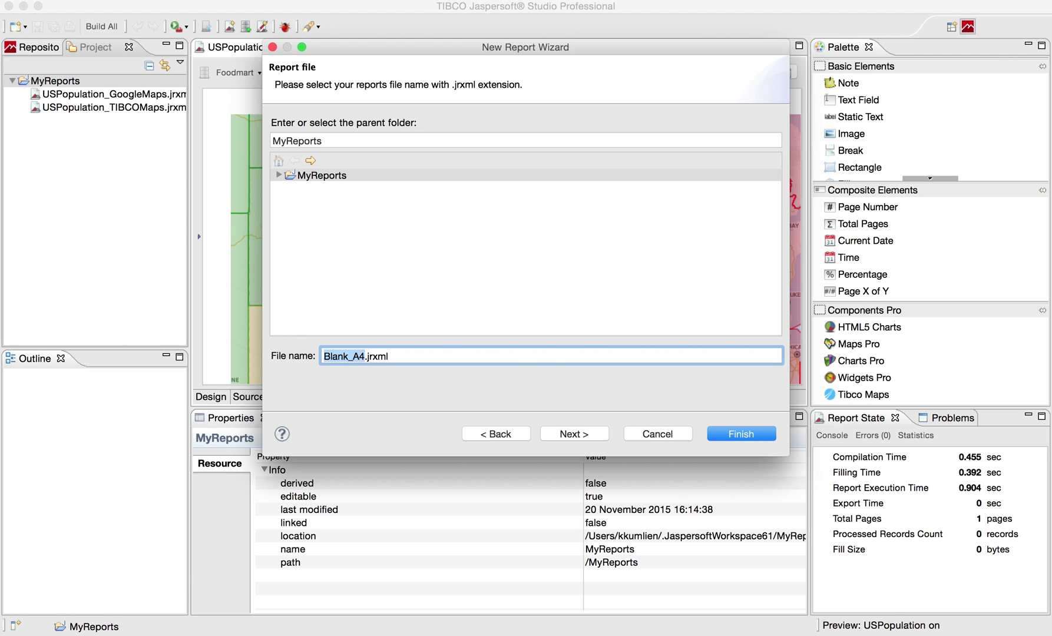
pyautogui.write('TIBCO')
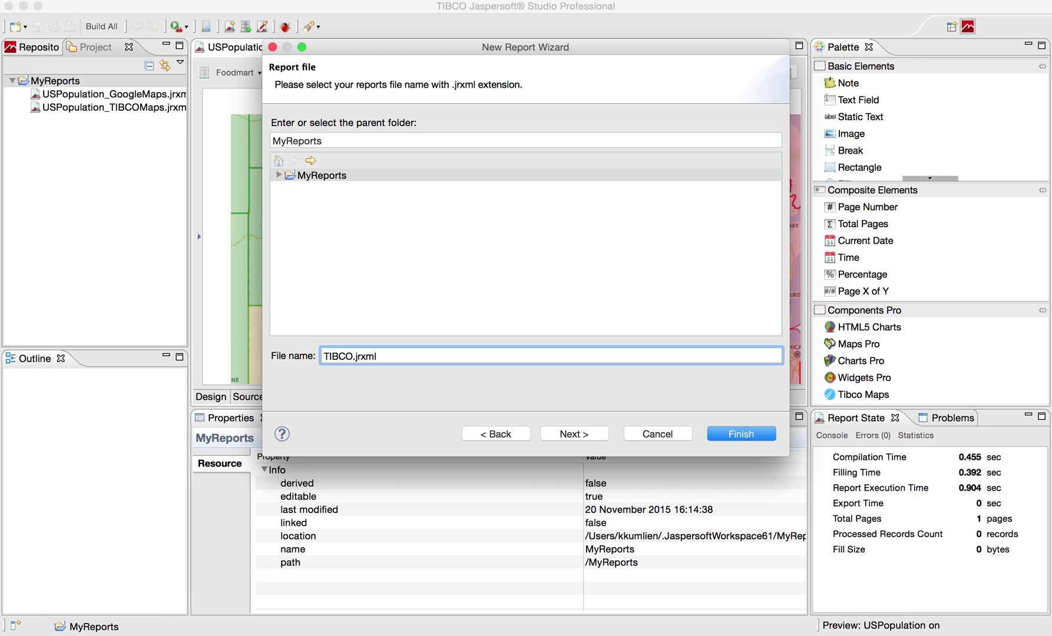
pyautogui.write('Maps')
# Choose the Foodmart data adapter, then switch to the wiki page to fetch the query.
pyautogui.click(587, 436)
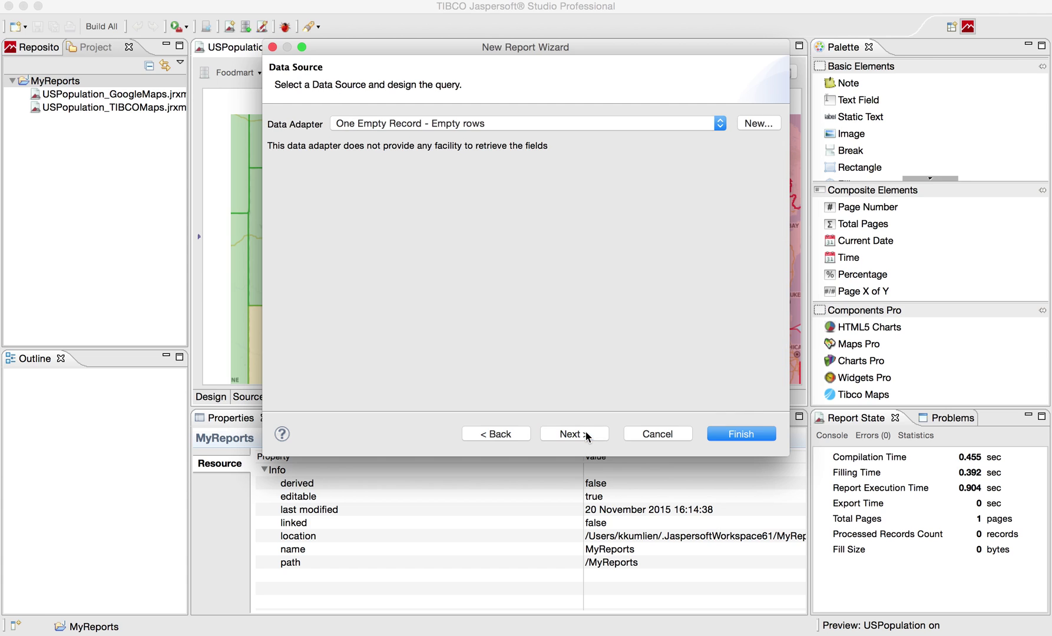
pyautogui.click(497, 122)
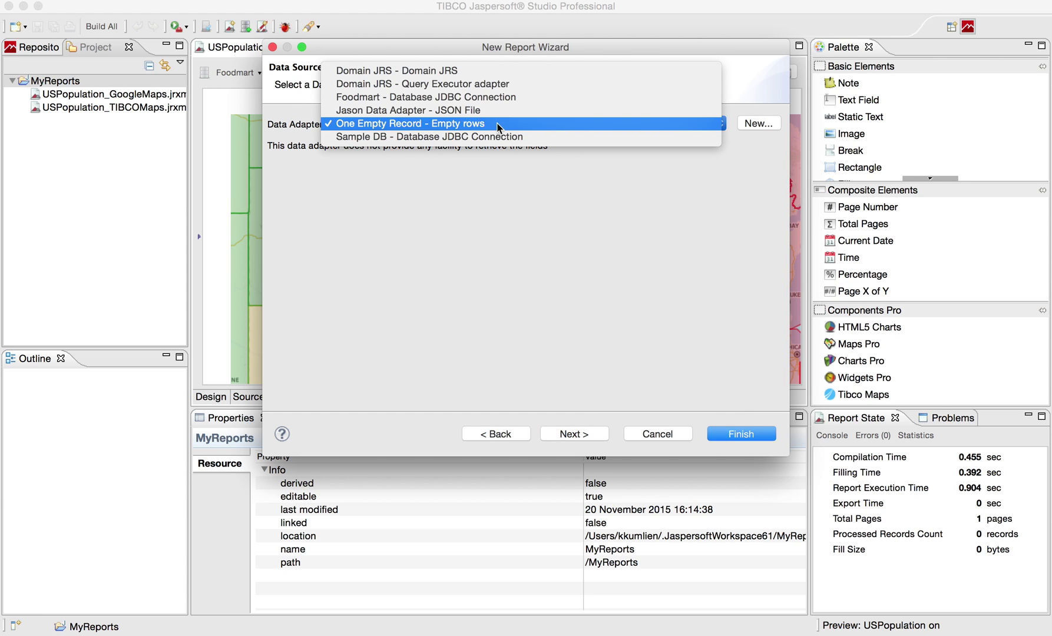
pyautogui.click(438, 99)
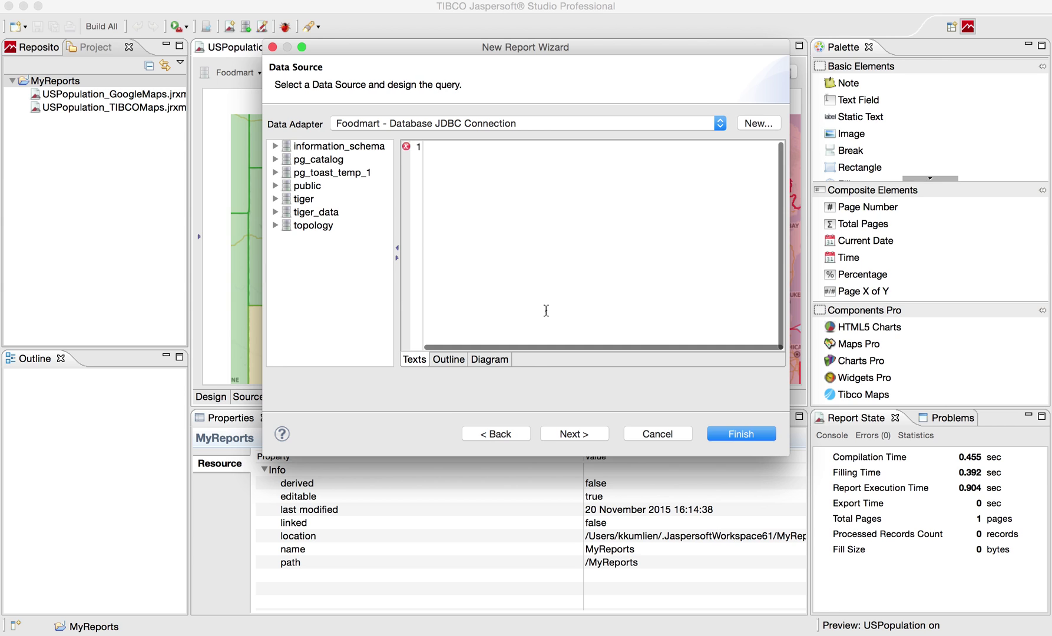
pyautogui.click(561, 435)
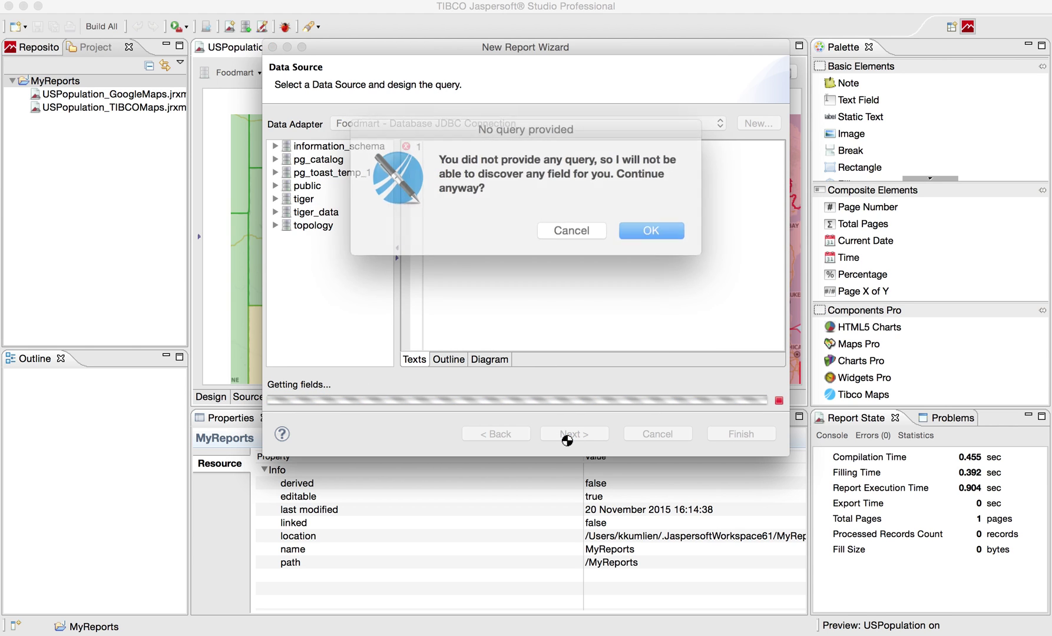
pyautogui.click(575, 226)
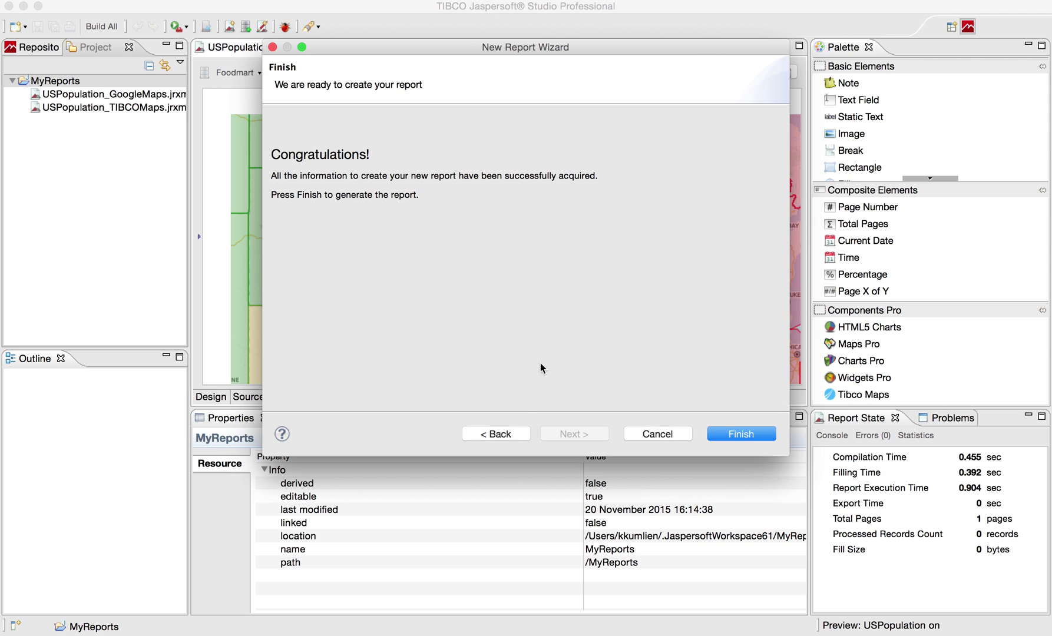
pyautogui.click(500, 434)
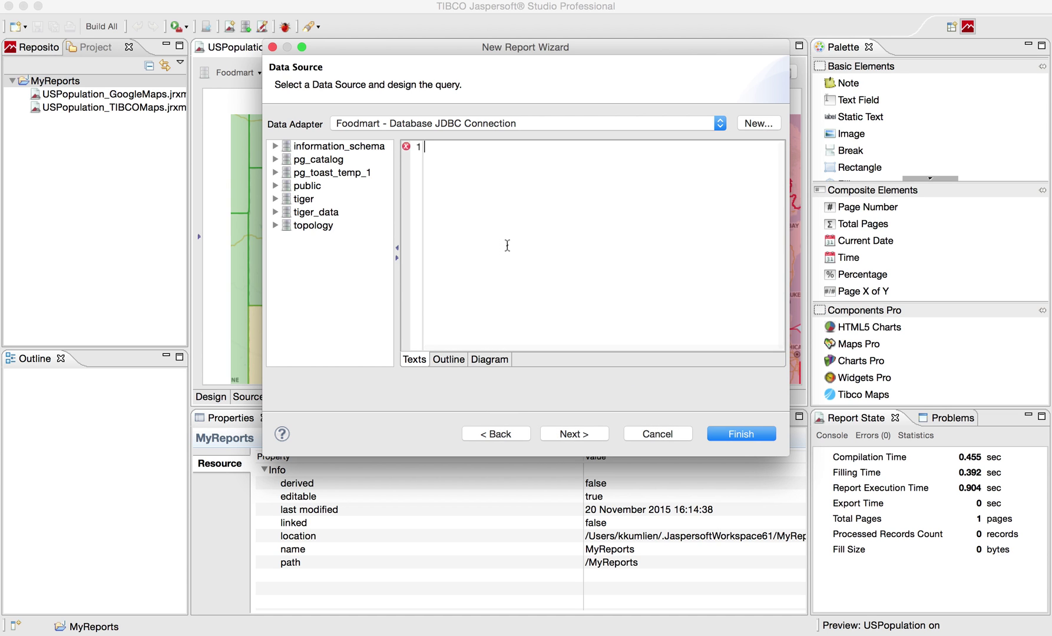
pyautogui.press('super+Tab')
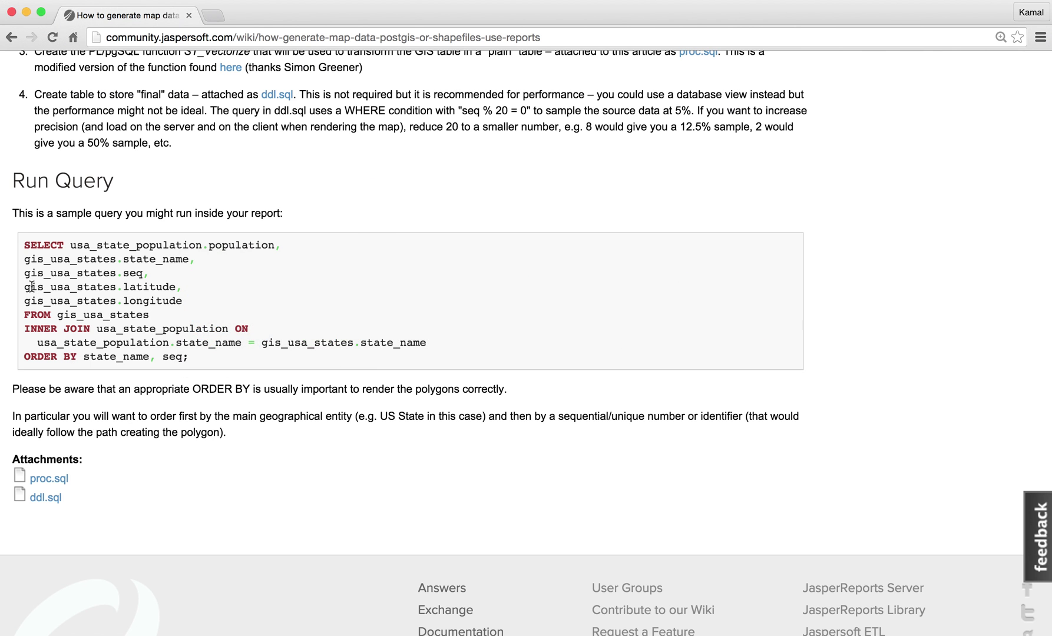
# Copy the wiki's nine-line population SQL into the wizard's query editor.
pyautogui.moveTo(25, 247); pyautogui.dragTo(226, 362)
pyautogui.press('super+c')
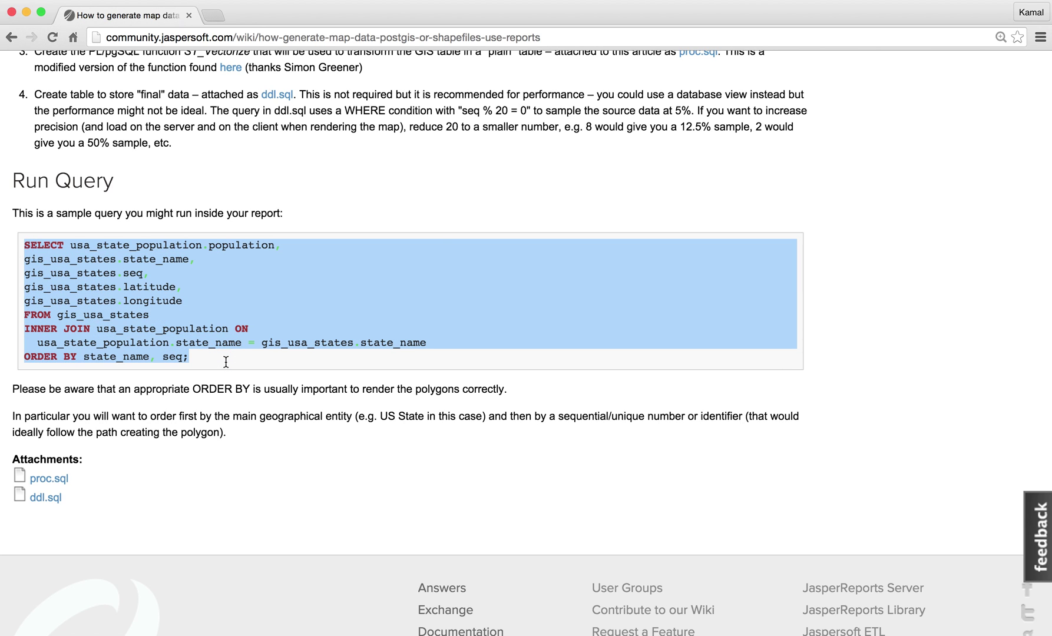
pyautogui.press('super+Tab')
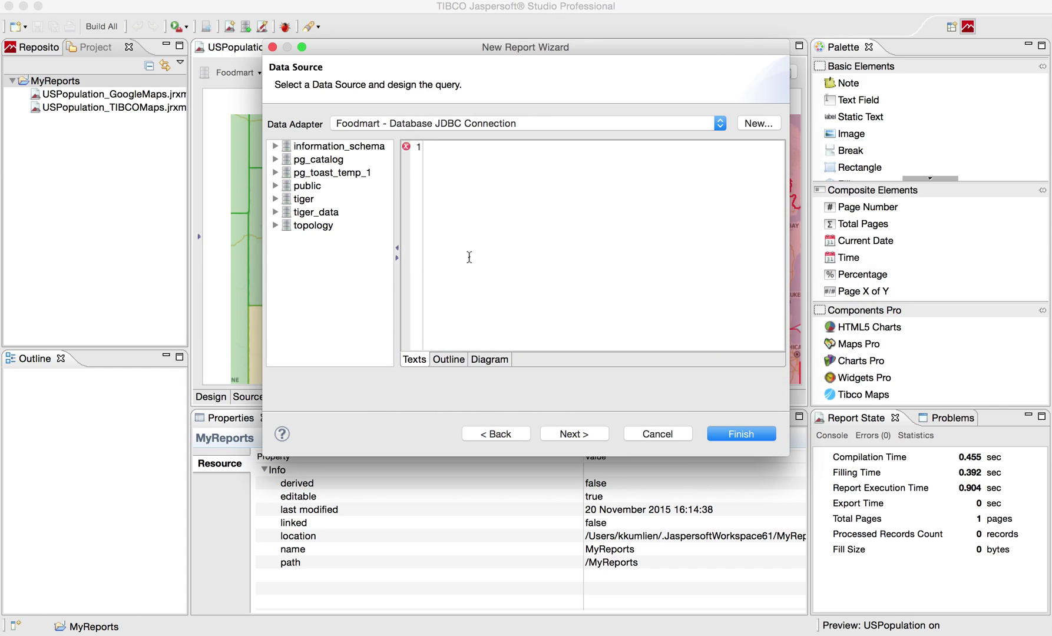
pyautogui.press('super+v')
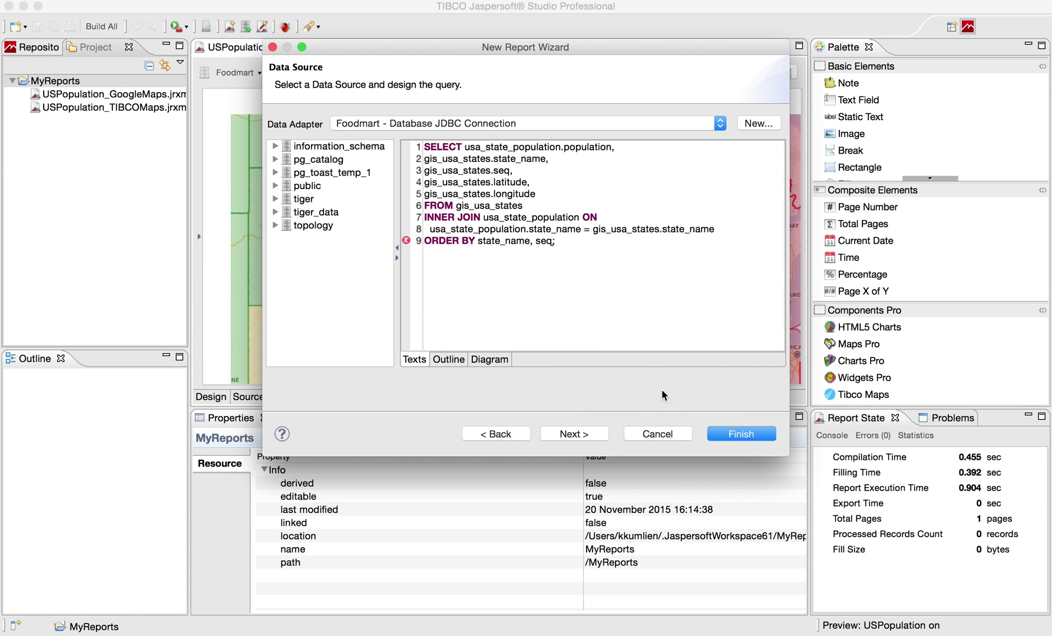
# Add population, state_name, latitude and longitude as fields, excluding seq, and finish the wizard.
pyautogui.click(571, 436)
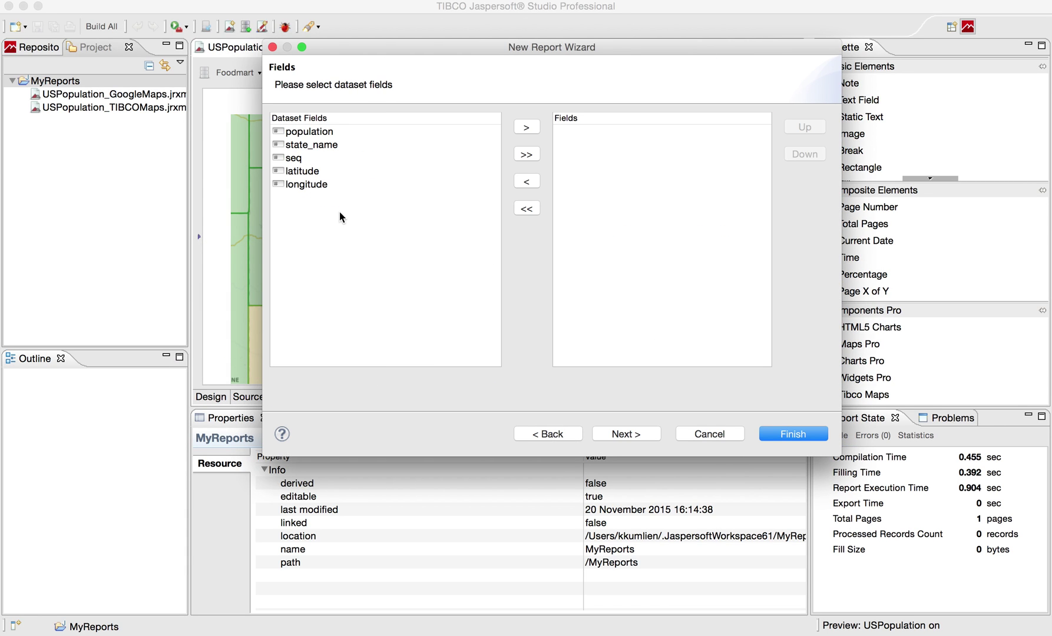
pyautogui.click(527, 155)
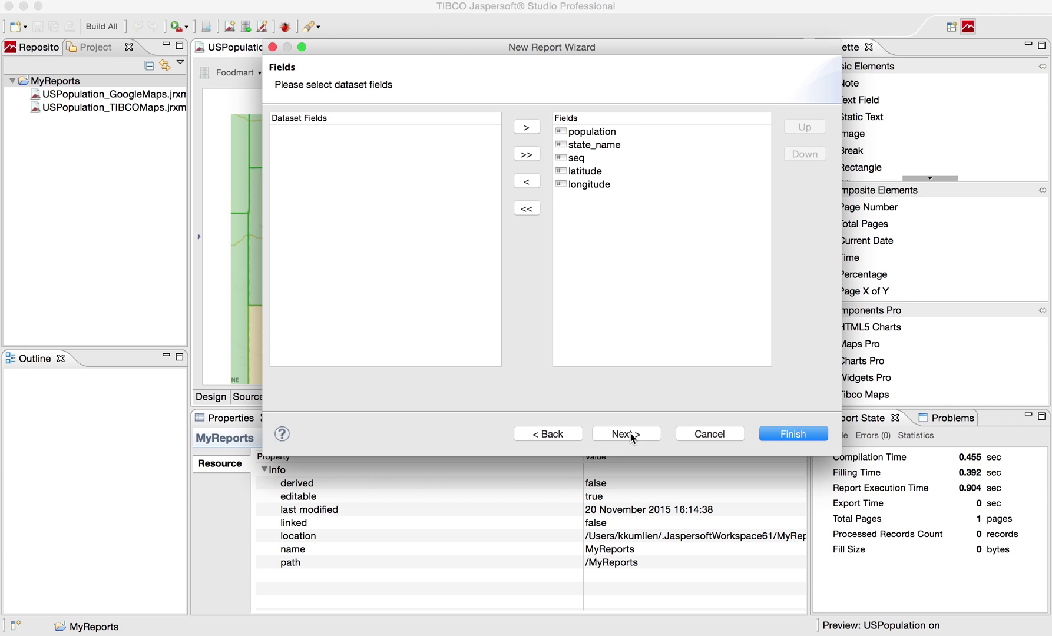
pyautogui.click(585, 159)
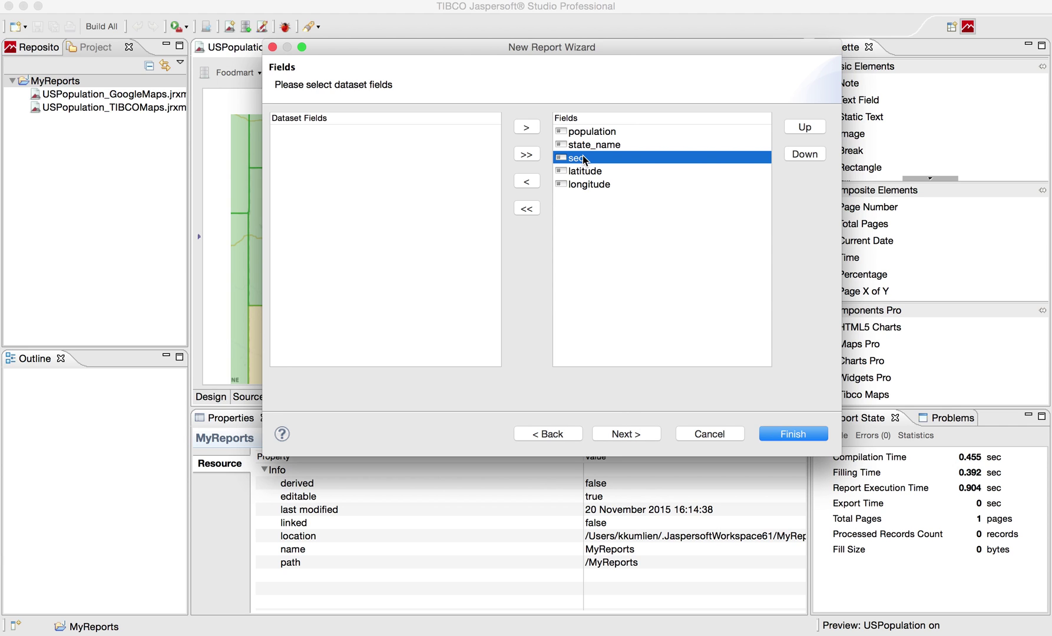
pyautogui.click(522, 182)
pyautogui.click(618, 434)
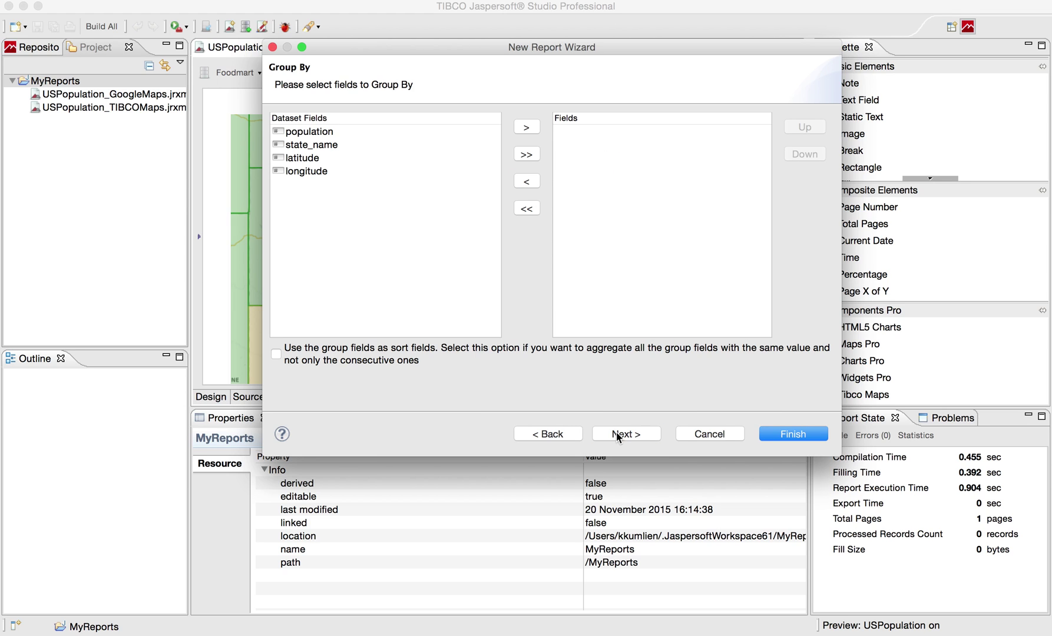
pyautogui.click(634, 436)
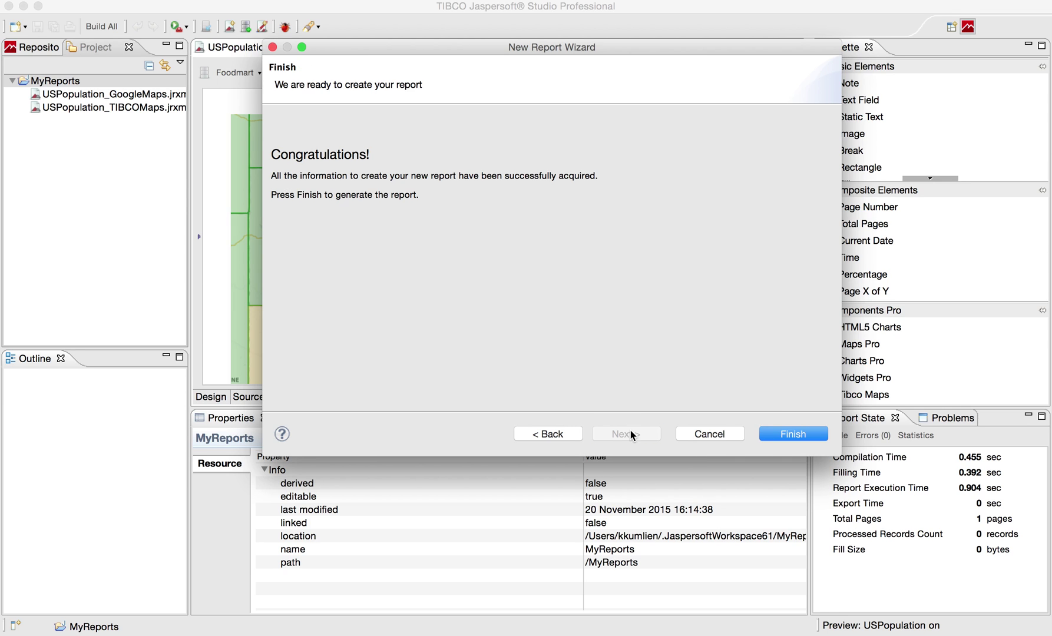
pyautogui.click(793, 434)
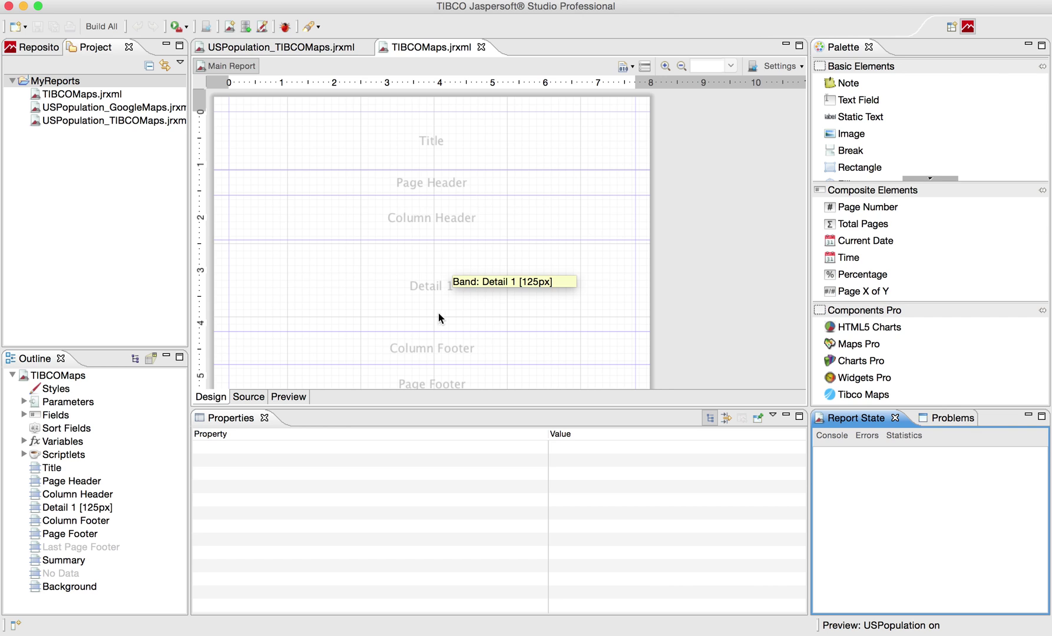
# Delete the Title through Background bands in the Outline, sparing only Summary.
pyautogui.click(52, 468)
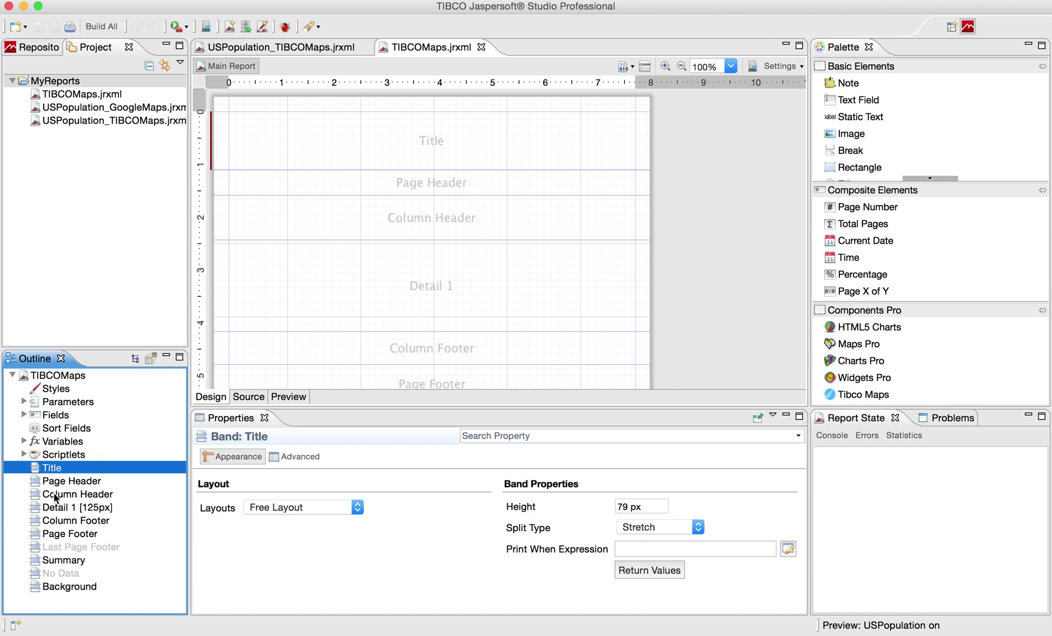
pyautogui.keyDown('shift'); pyautogui.click(62, 575); pyautogui.keyUp('shift')
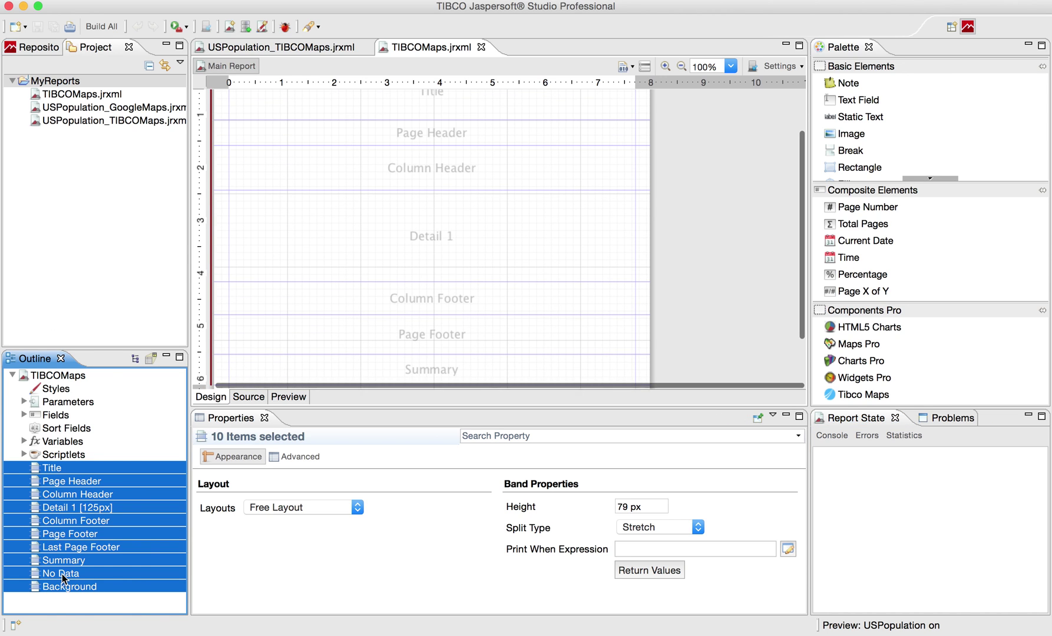
pyautogui.keyDown('super'); pyautogui.click(64, 563); pyautogui.keyUp('super')
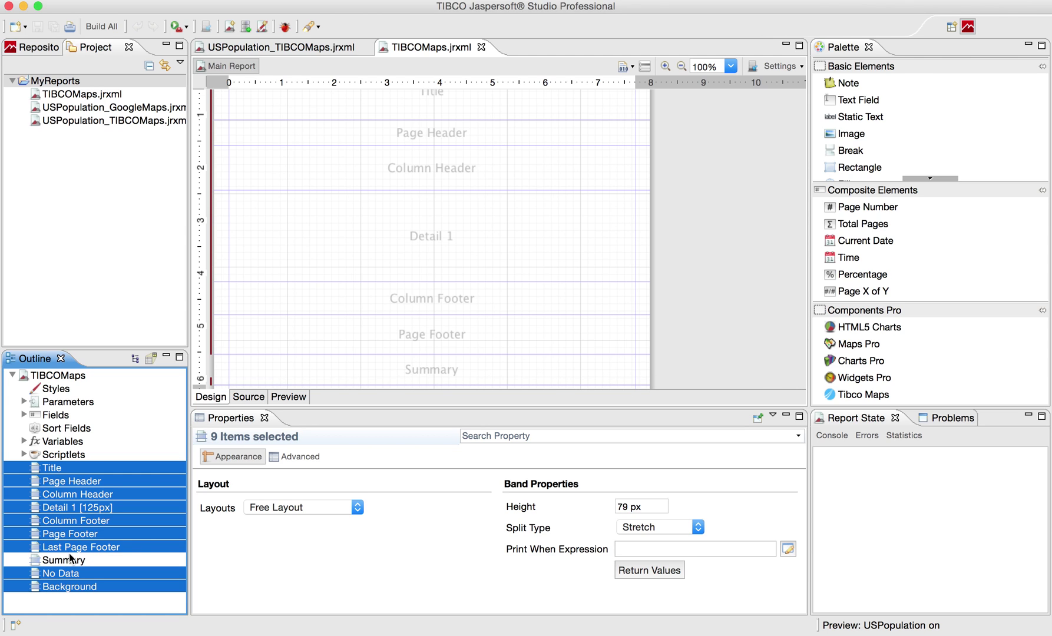
pyautogui.rightClick(76, 532)
pyautogui.click(110, 530)
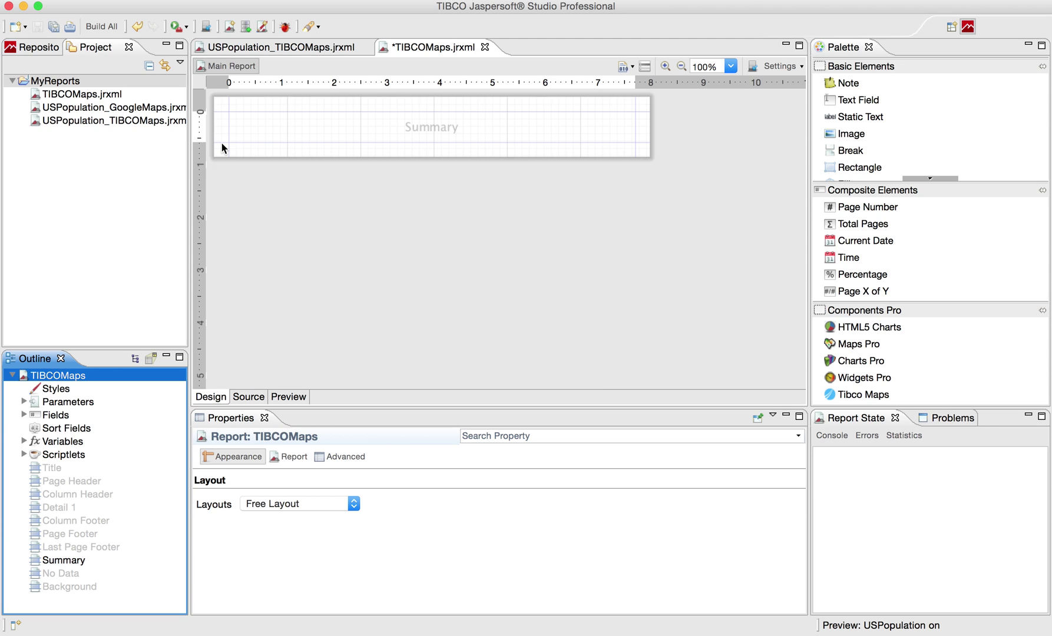
# Enlarge the Summary band to about 283 px and draw a 551 × 301 Tibco Maps component in it.
pyautogui.moveTo(222, 143); pyautogui.dragTo(225, 328)
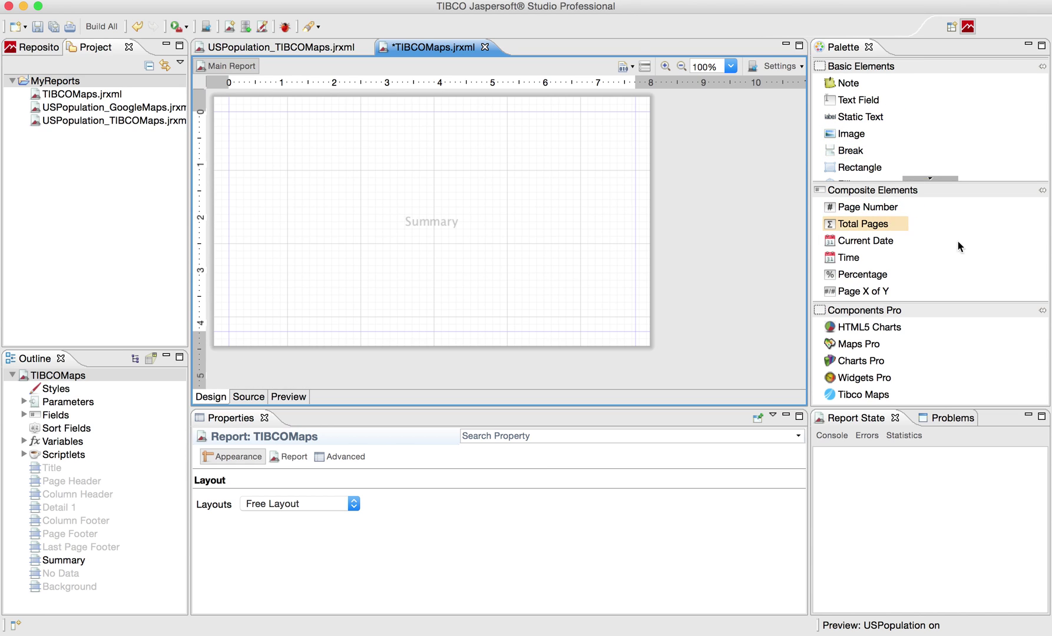
pyautogui.click(866, 396)
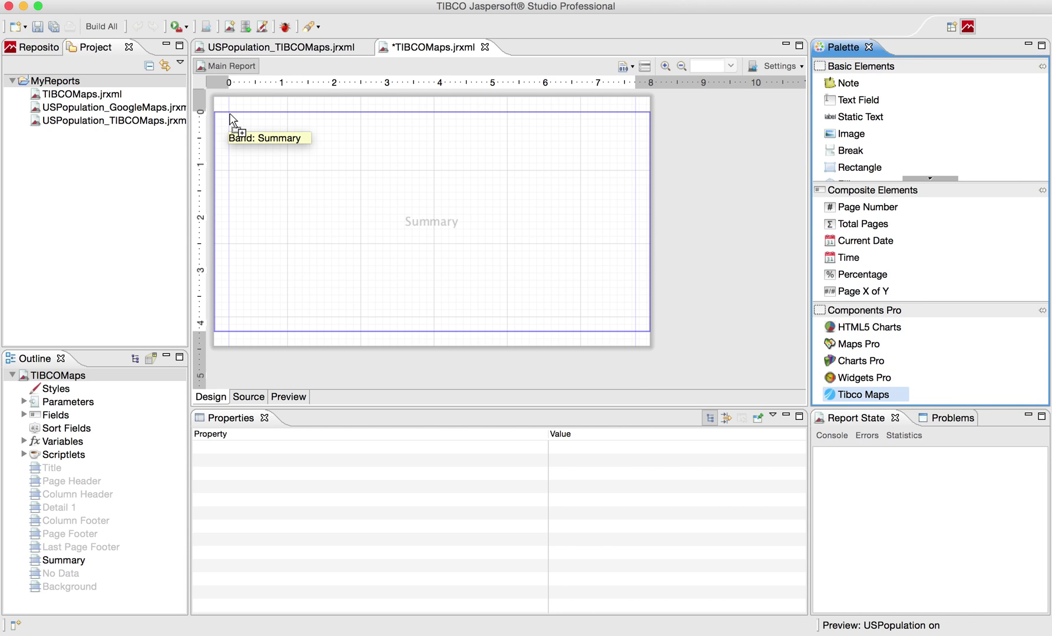
pyautogui.moveTo(231, 116); pyautogui.dragTo(630, 330)
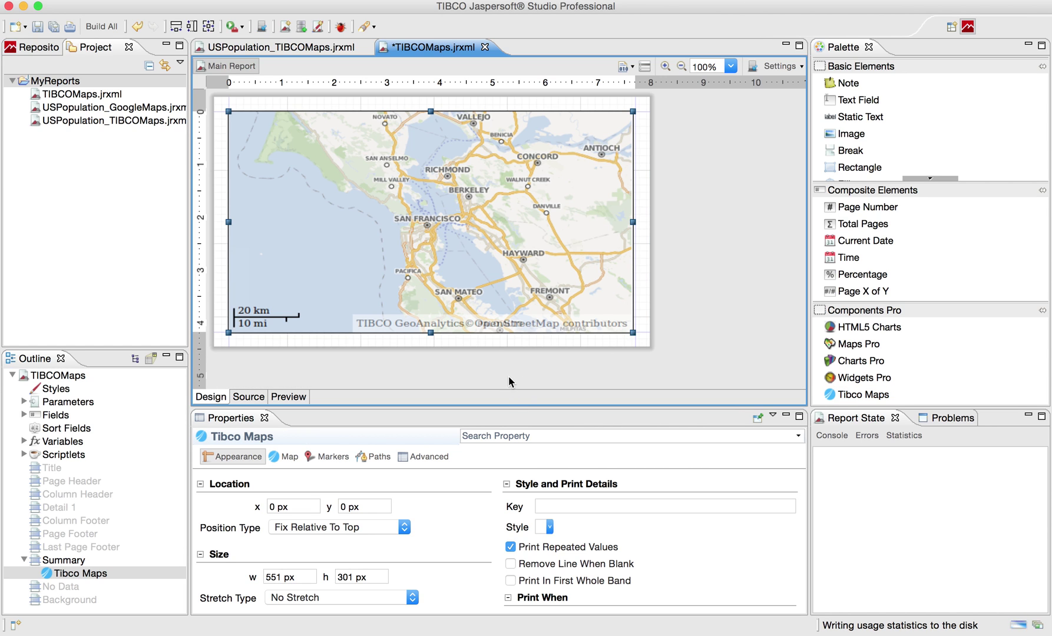
pyautogui.click(431, 378)
# Review the map's Markers and Paths properties, then add a new path to the map.
pyautogui.click(364, 280)
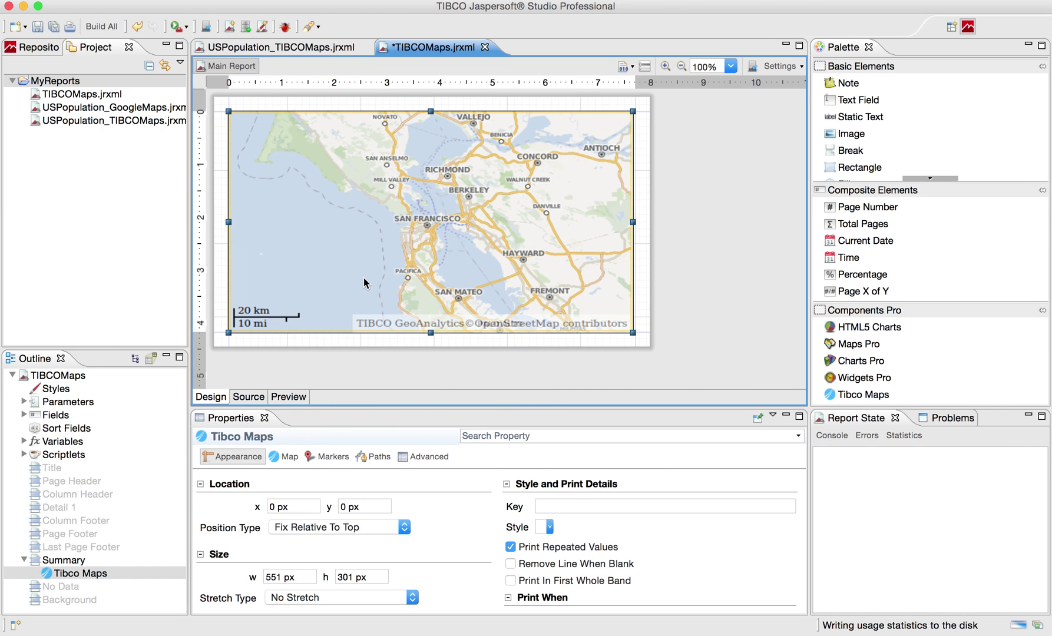
pyautogui.click(338, 457)
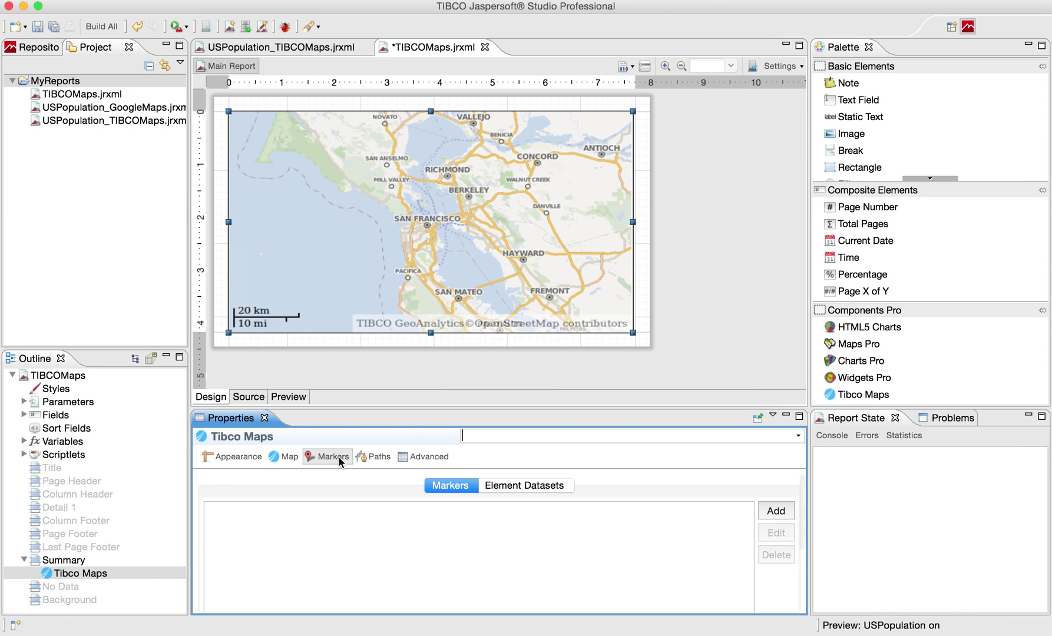
pyautogui.click(556, 489)
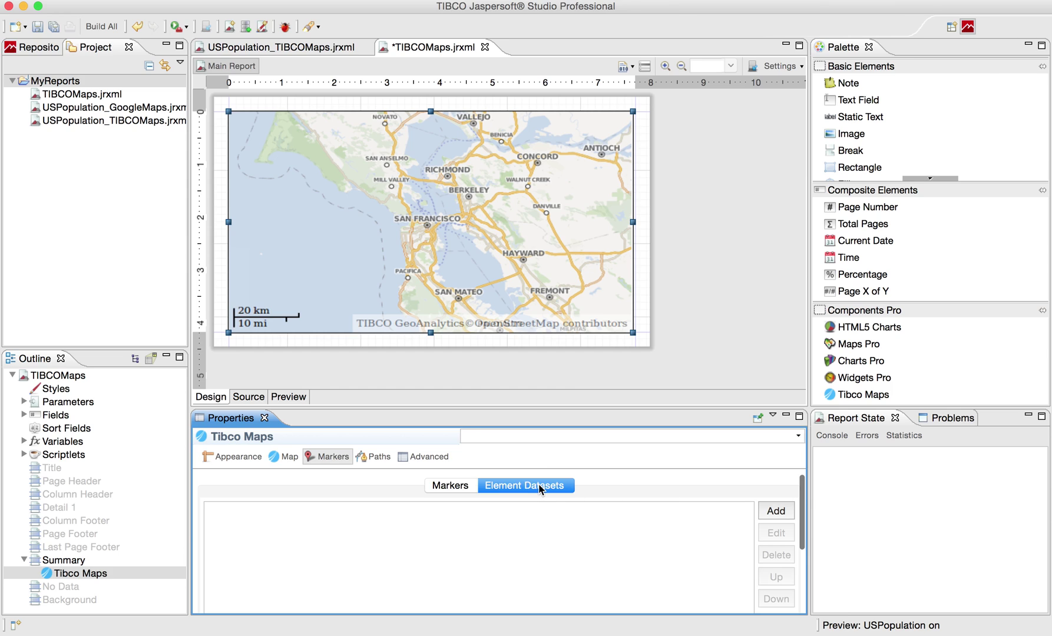
pyautogui.click(449, 488)
pyautogui.scroll(-4, 783, 537)
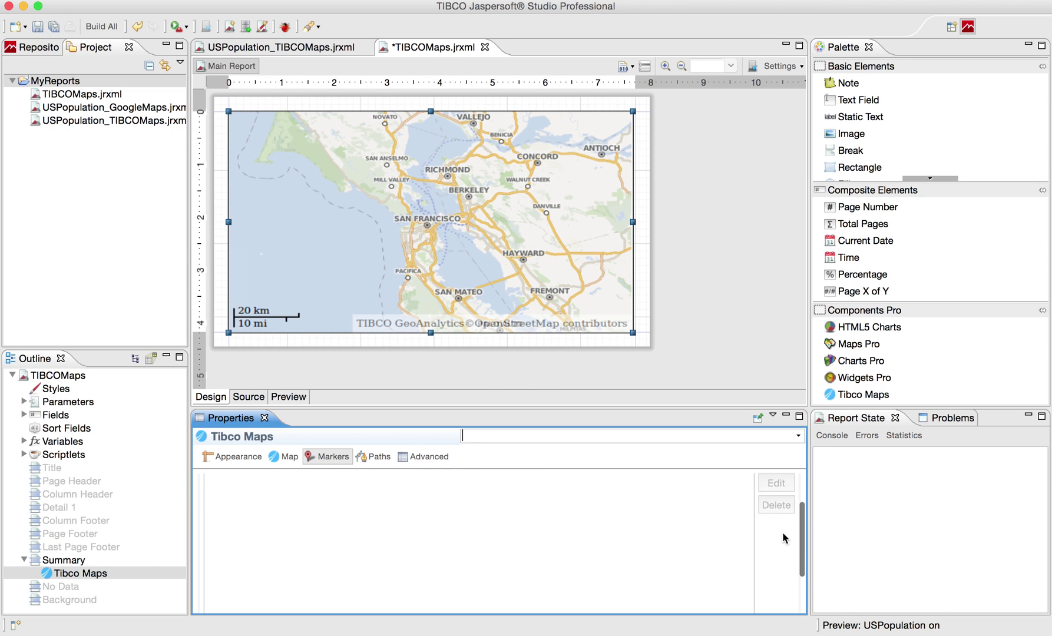
pyautogui.click(377, 458)
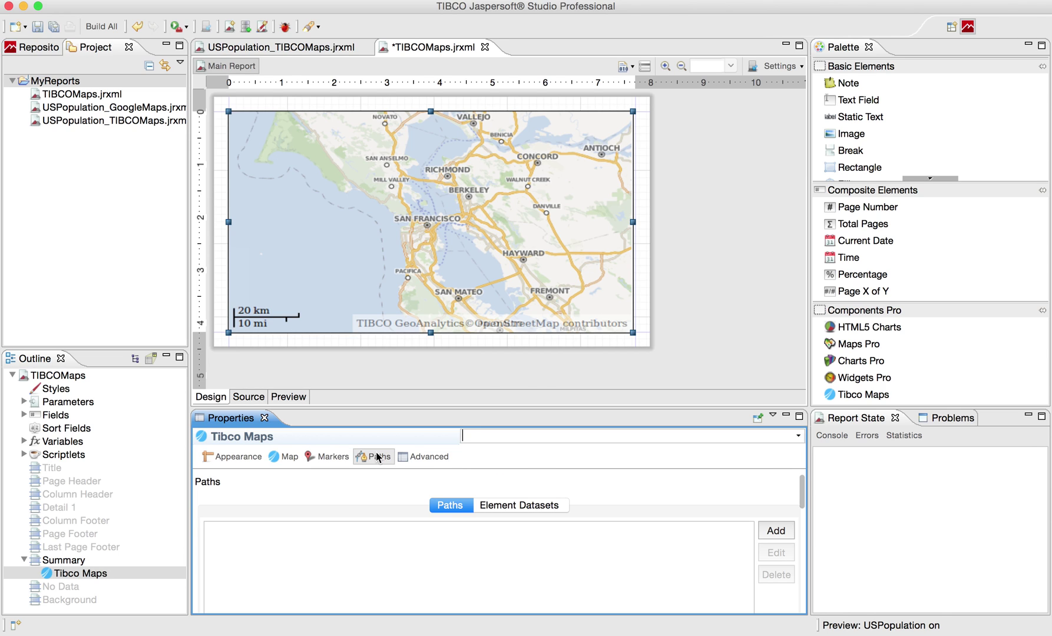
pyautogui.scroll(-5, 778, 530)
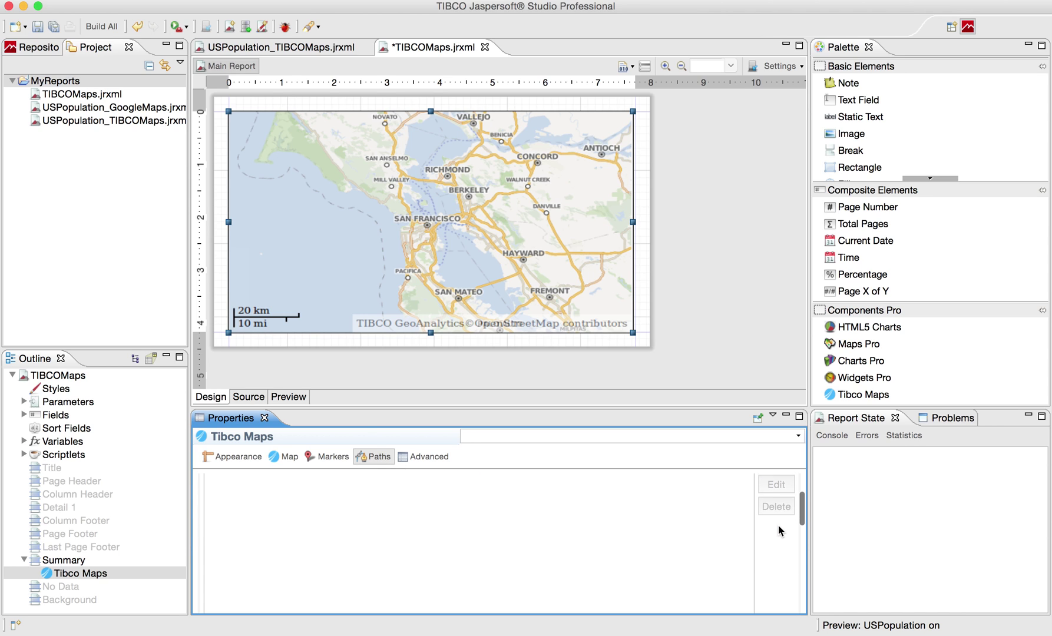
pyautogui.scroll(5, 778, 530)
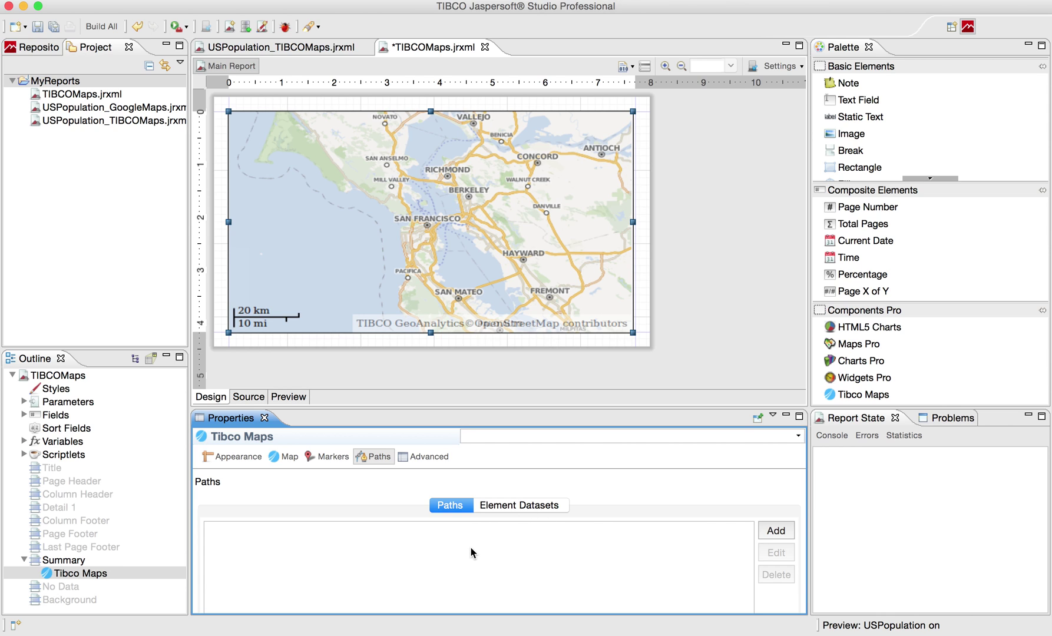
pyautogui.click(776, 530)
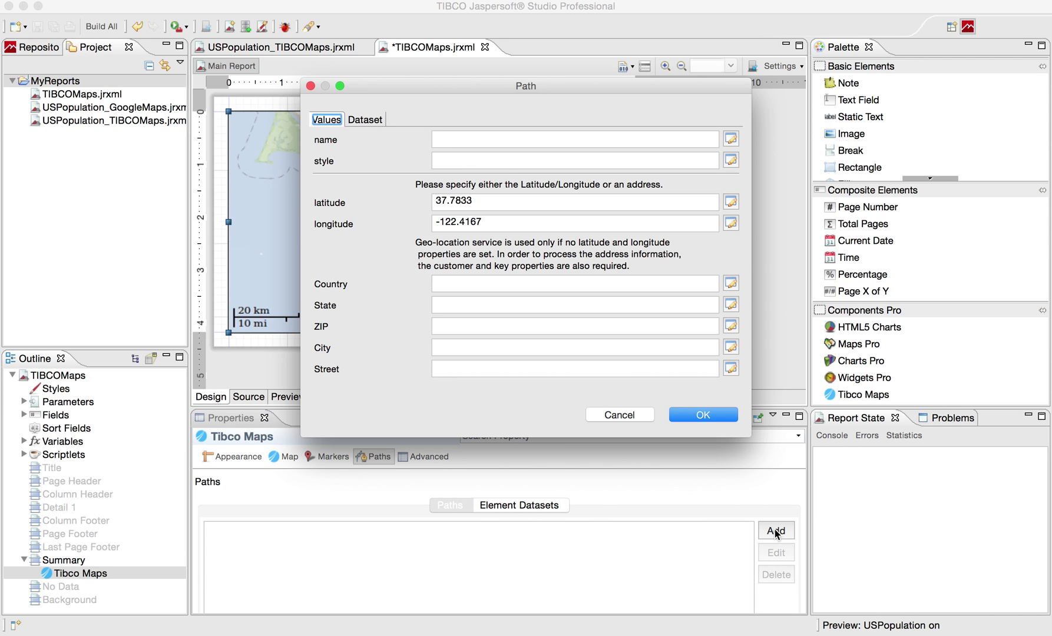
# Turn on Use Dataset for the path and add the Report Main Dataset as its element dataset.
pyautogui.click(363, 119)
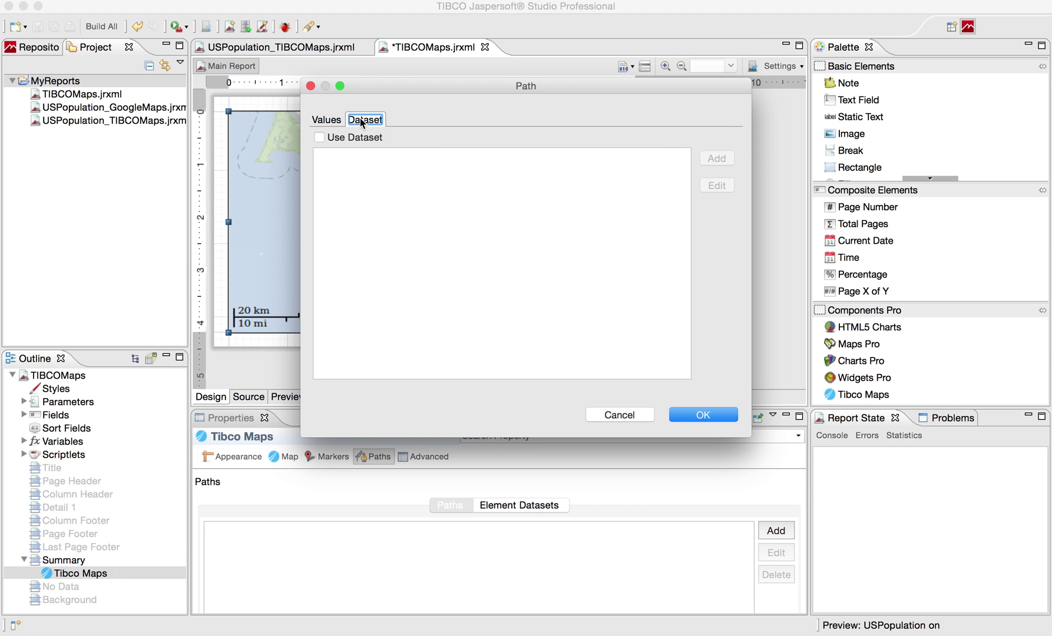
pyautogui.click(349, 136)
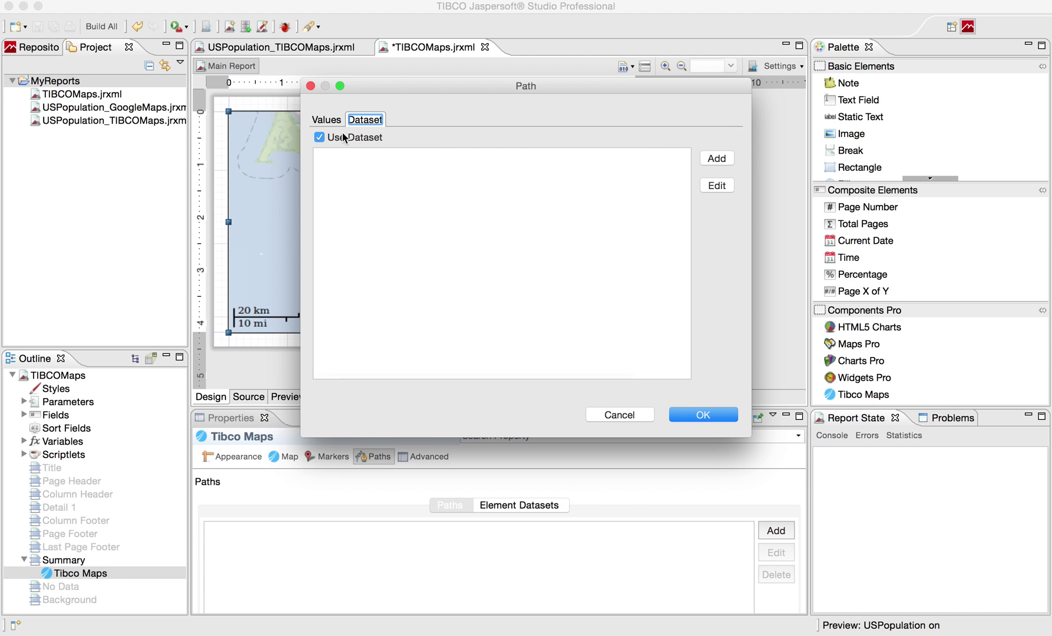
pyautogui.click(714, 161)
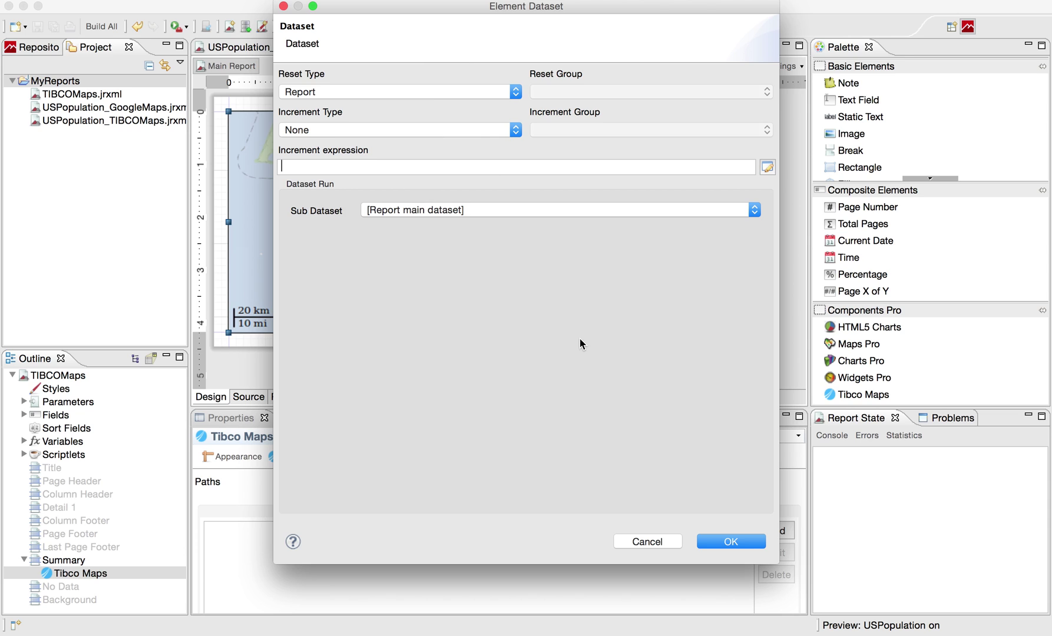
pyautogui.click(728, 543)
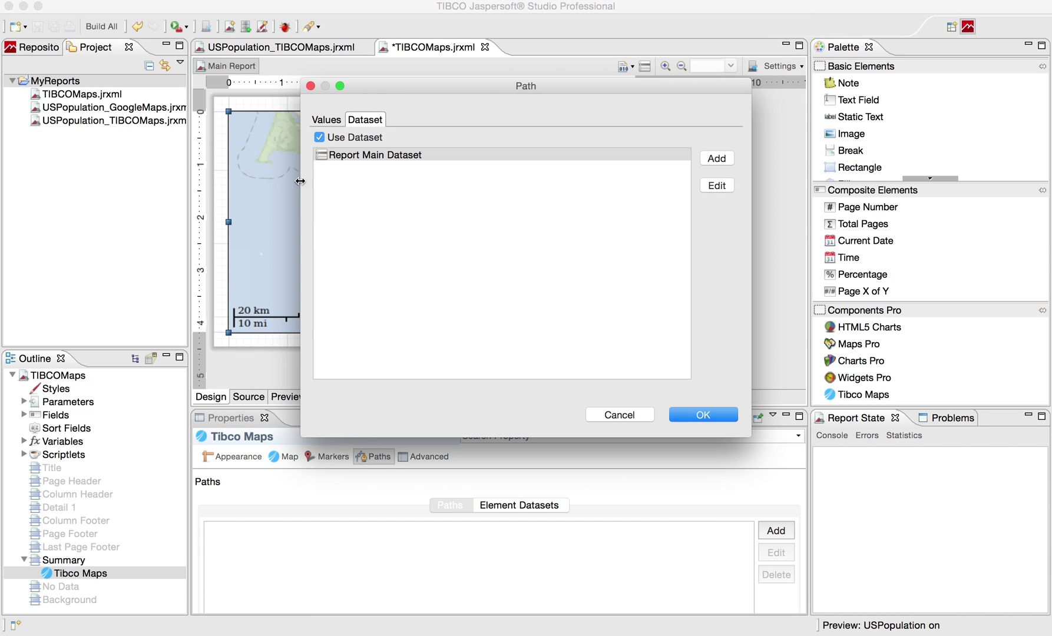
pyautogui.click(325, 119)
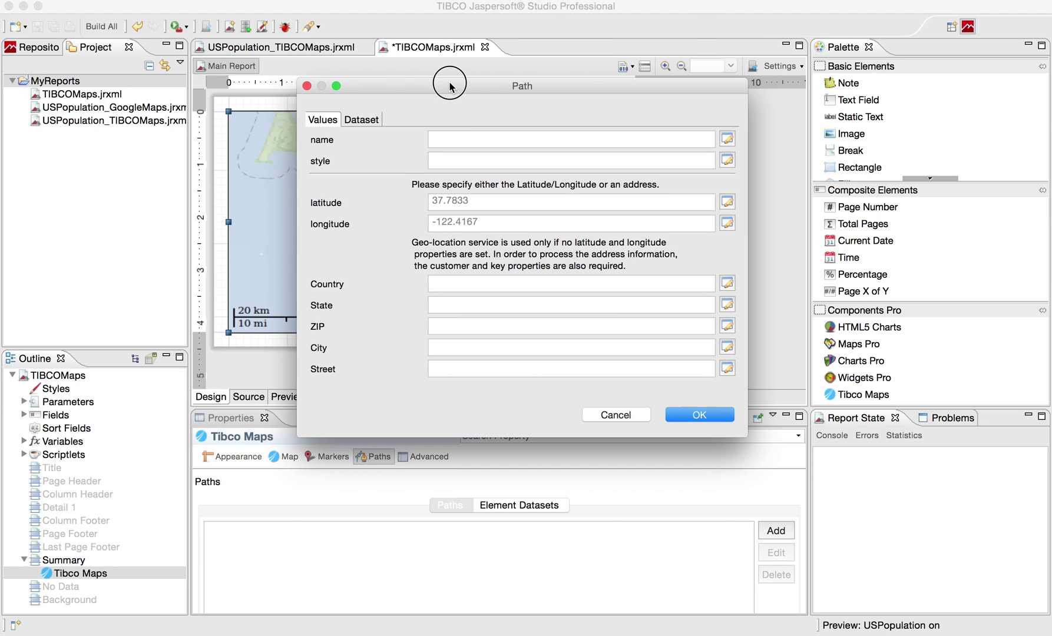
pyautogui.moveTo(446, 83); pyautogui.dragTo(427, 91)
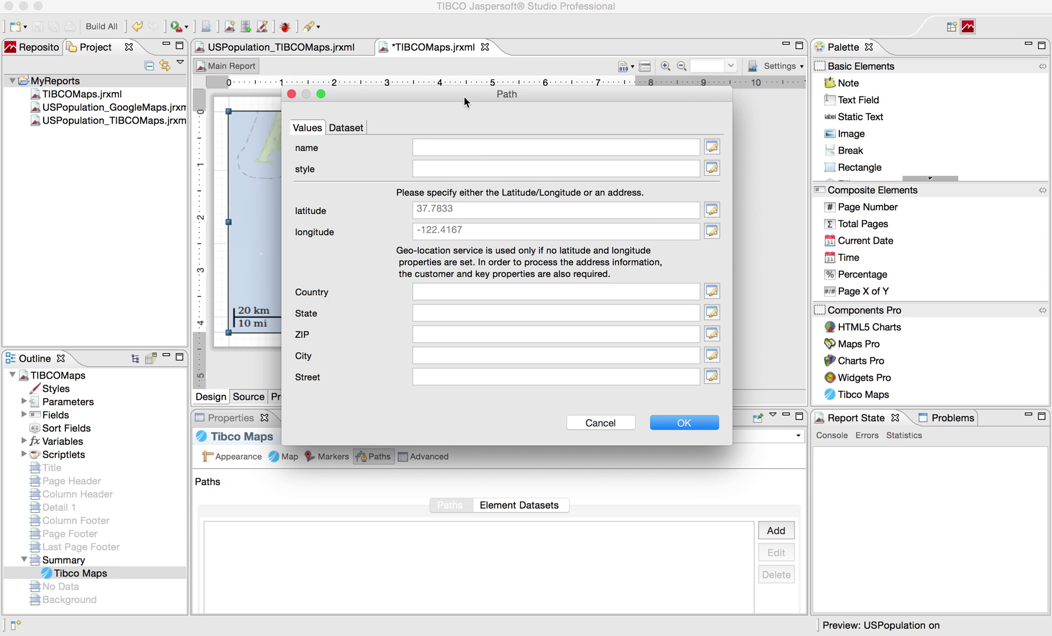
pyautogui.moveTo(463, 96); pyautogui.dragTo(476, 111)
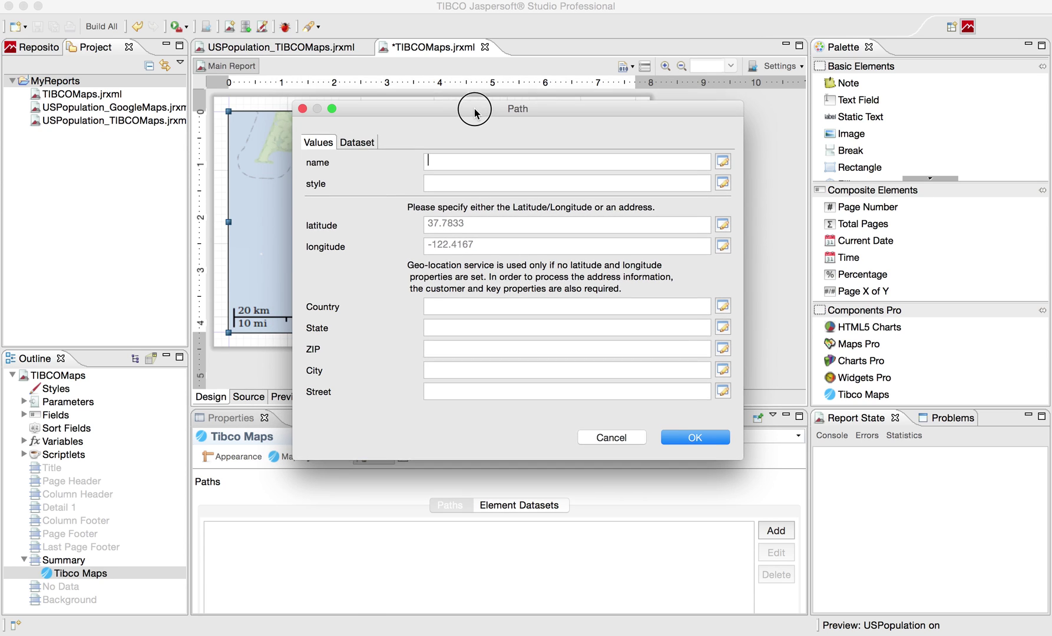
# Set the path name to the expression $F{state_name}.
pyautogui.click(727, 162)
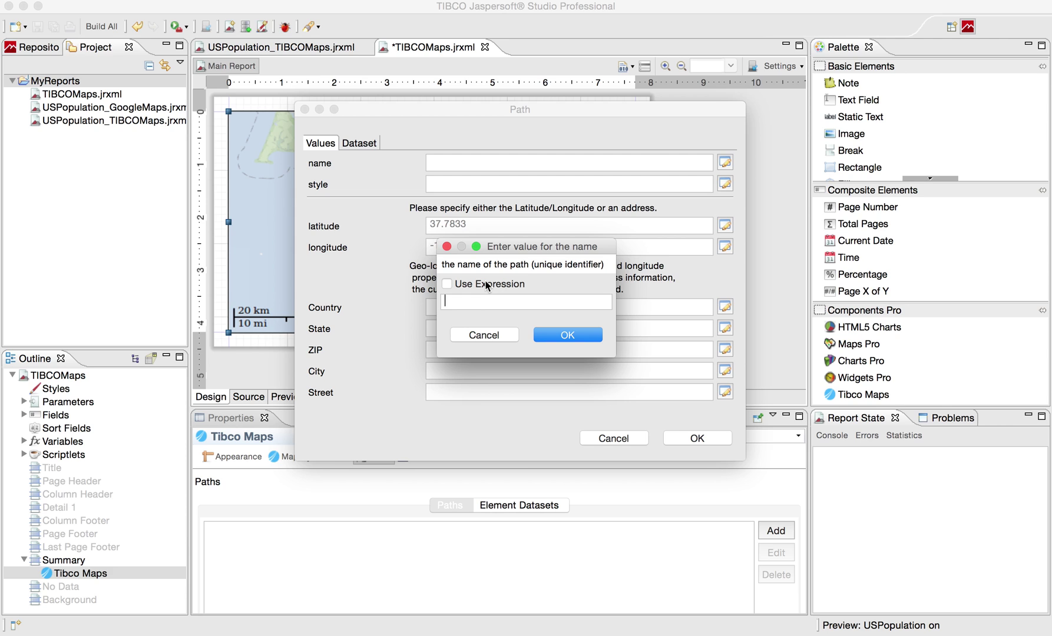
pyautogui.click(487, 285)
pyautogui.click(603, 303)
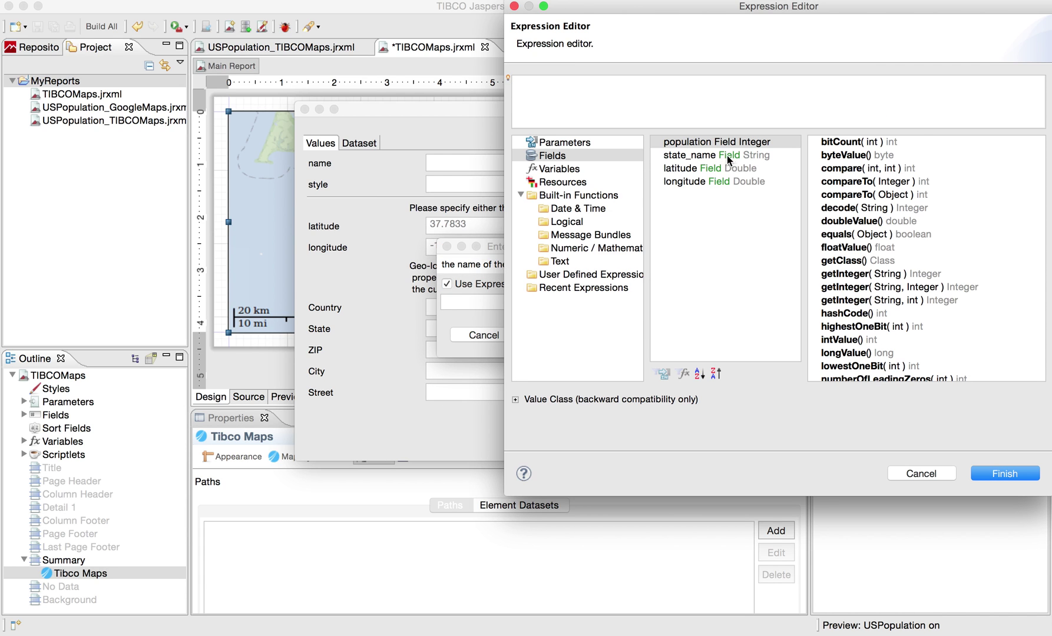
pyautogui.doubleClick(707, 156)
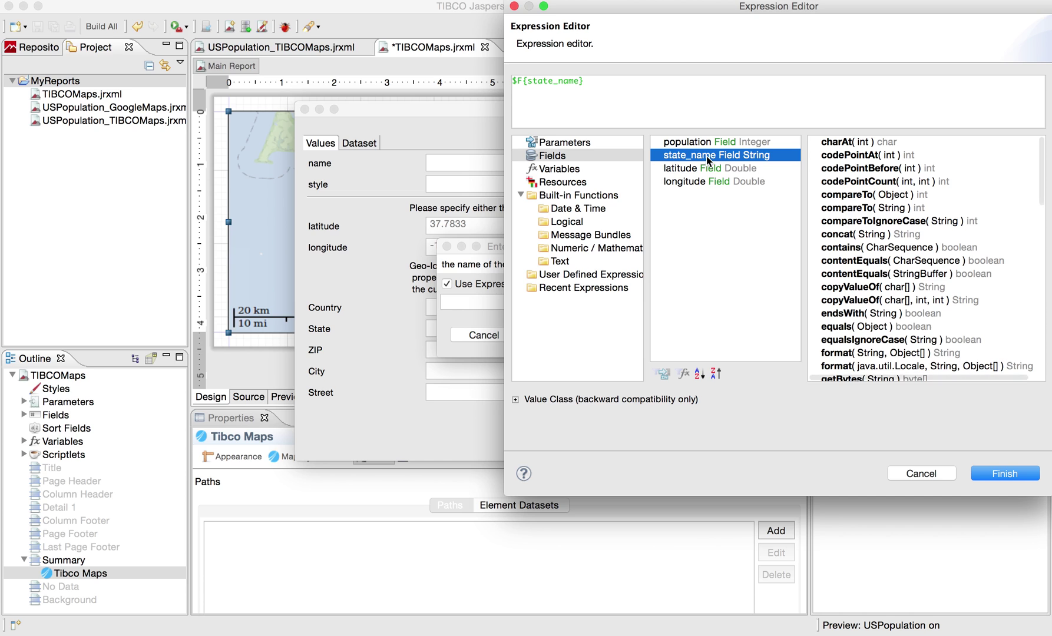
pyautogui.click(1005, 473)
pyautogui.click(595, 333)
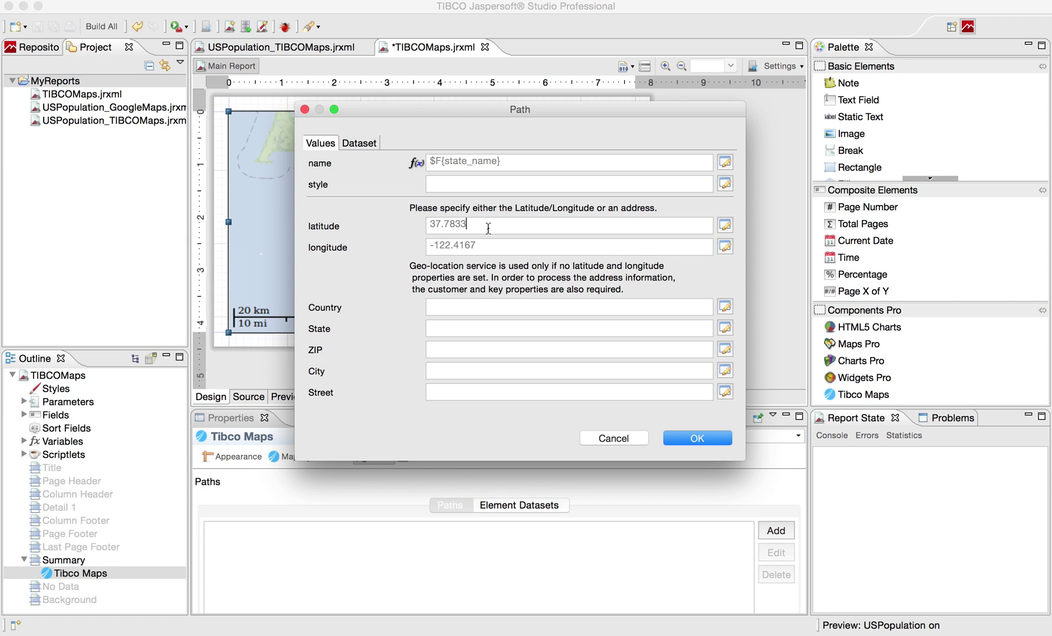
# Replace the fixed latitude 37.7833 with the expression $F{latitude}.
pyautogui.click(723, 226)
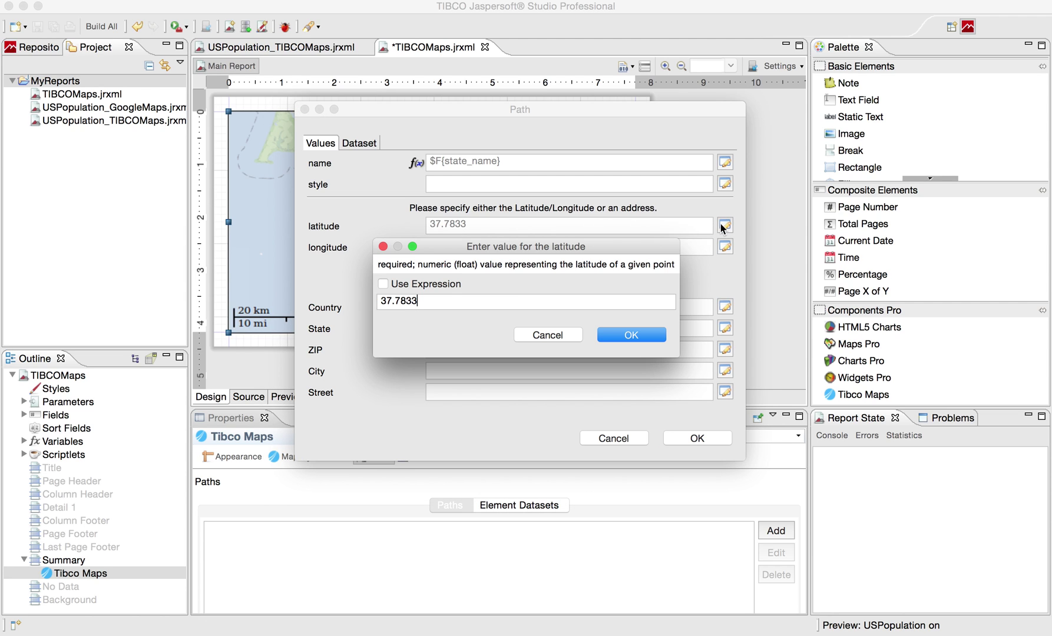
pyautogui.click(423, 283)
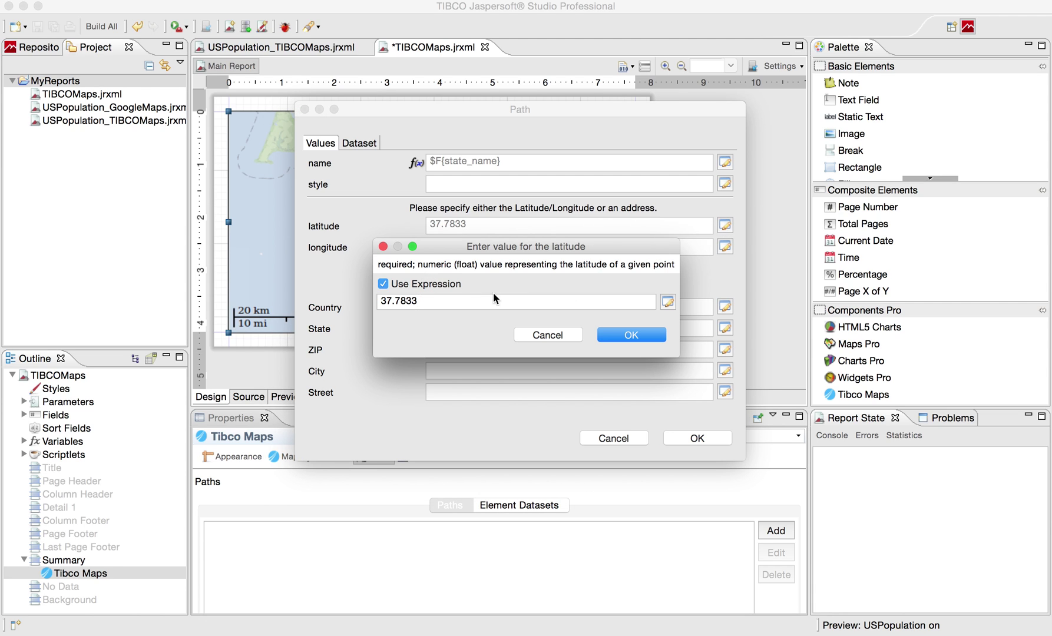
pyautogui.click(666, 301)
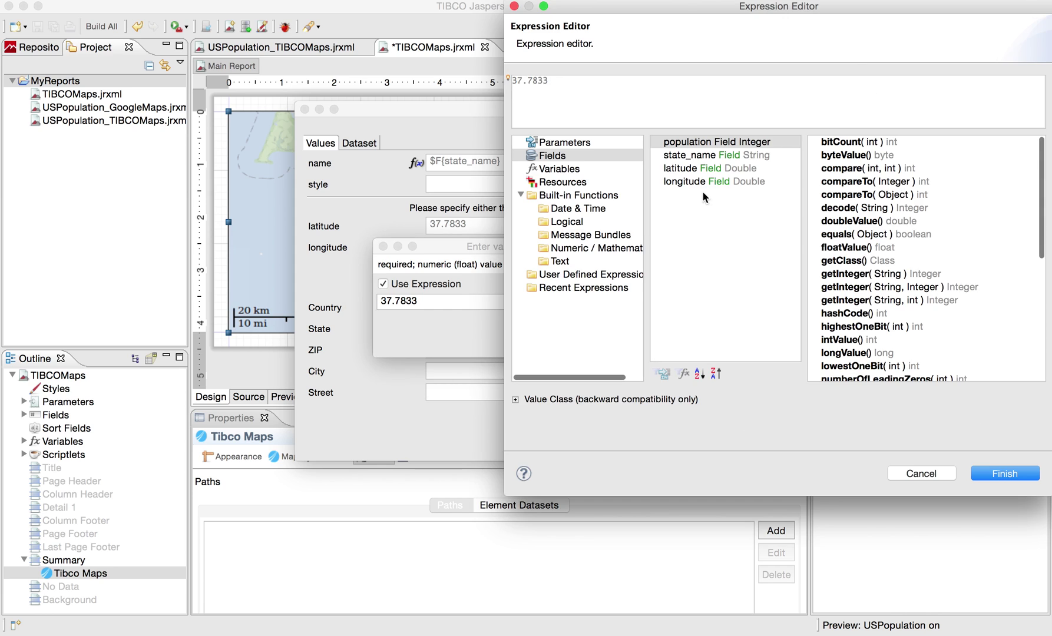
pyautogui.doubleClick(685, 169)
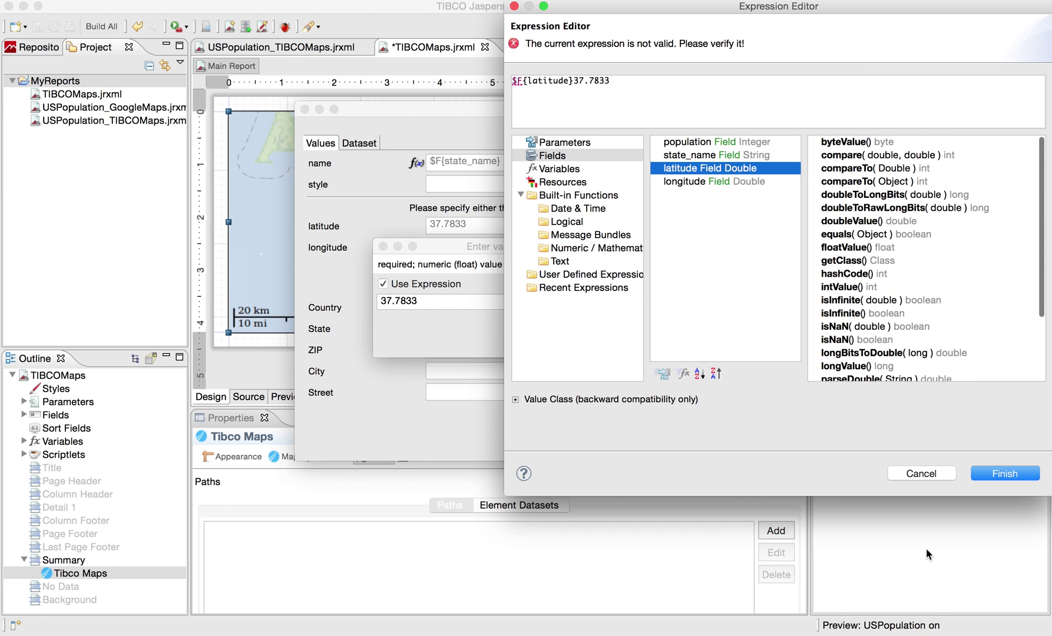
pyautogui.click(626, 85)
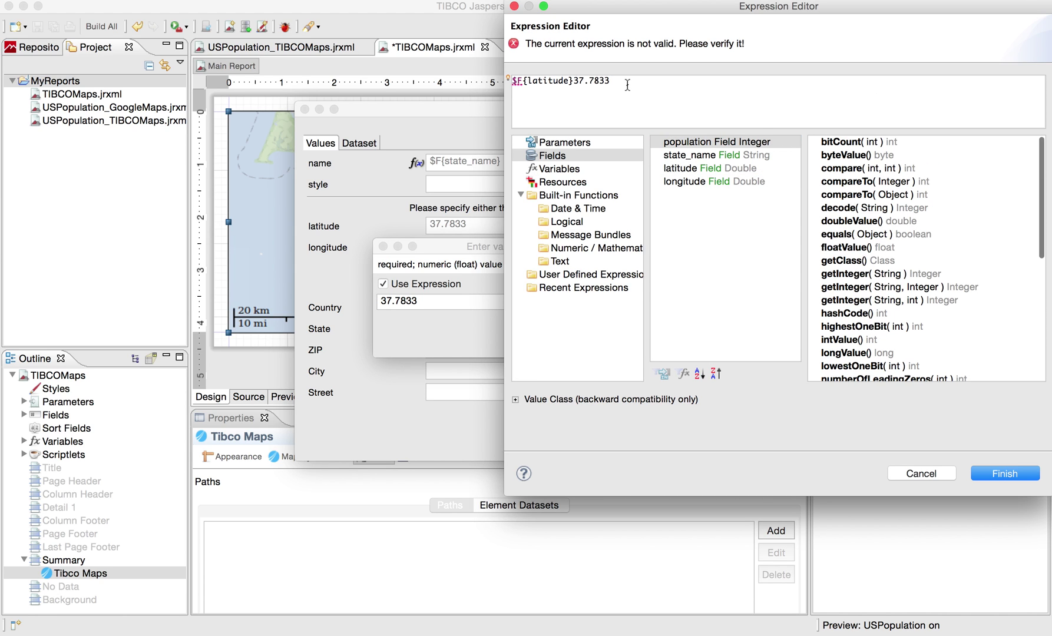
pyautogui.hotkey('shift', 'Left')
pyautogui.hotkey('shift', 'Left')
pyautogui.hotkey('shift', 'Left')
pyautogui.hotkey('shift', 'Left')
pyautogui.hotkey('shift', 'Left')
pyautogui.hotkey('shift', 'Left')
pyautogui.hotkey('shift', 'Left')
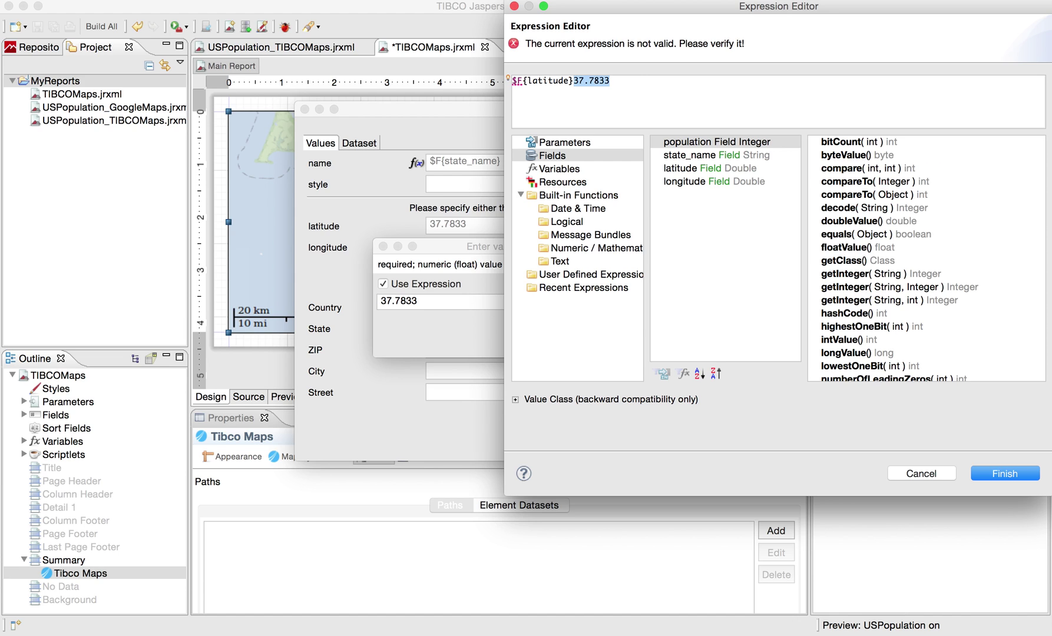
pyautogui.press('BackSpace')
pyautogui.click(832, 353)
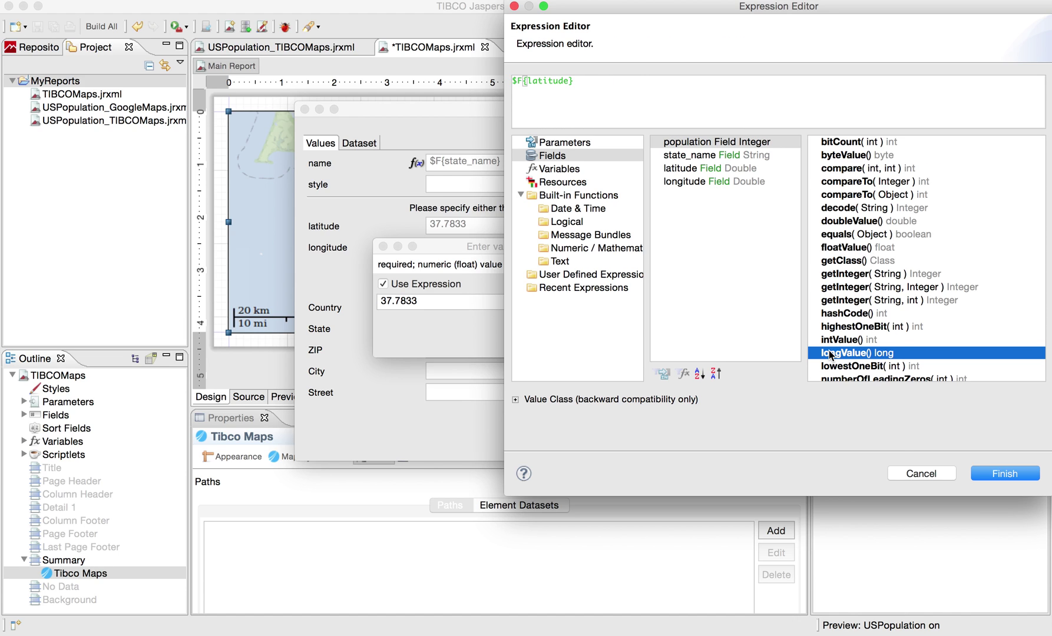
pyautogui.click(693, 168)
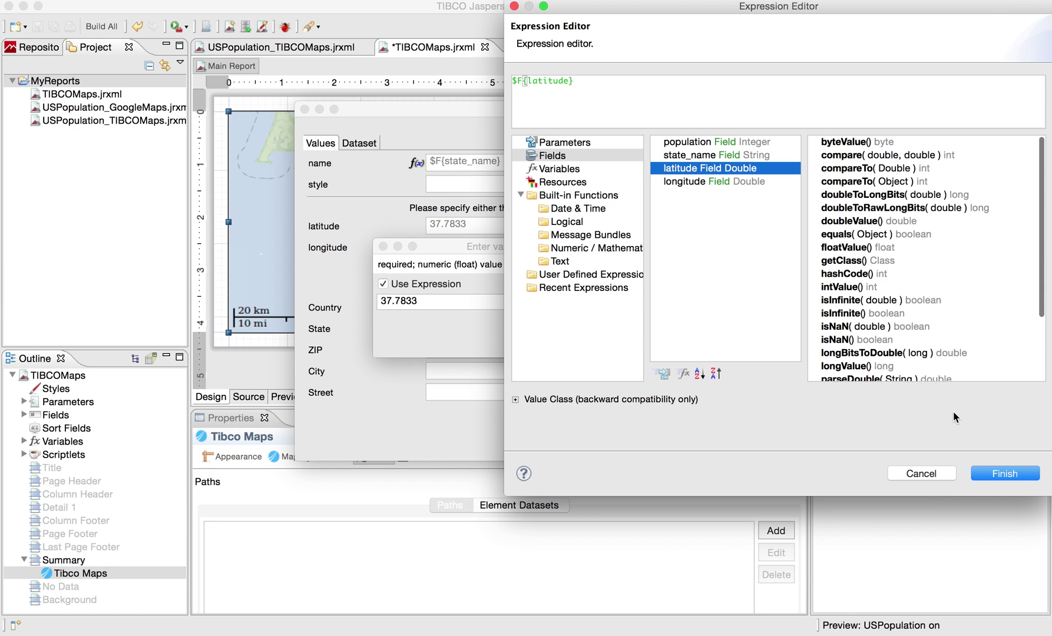
pyautogui.click(1003, 474)
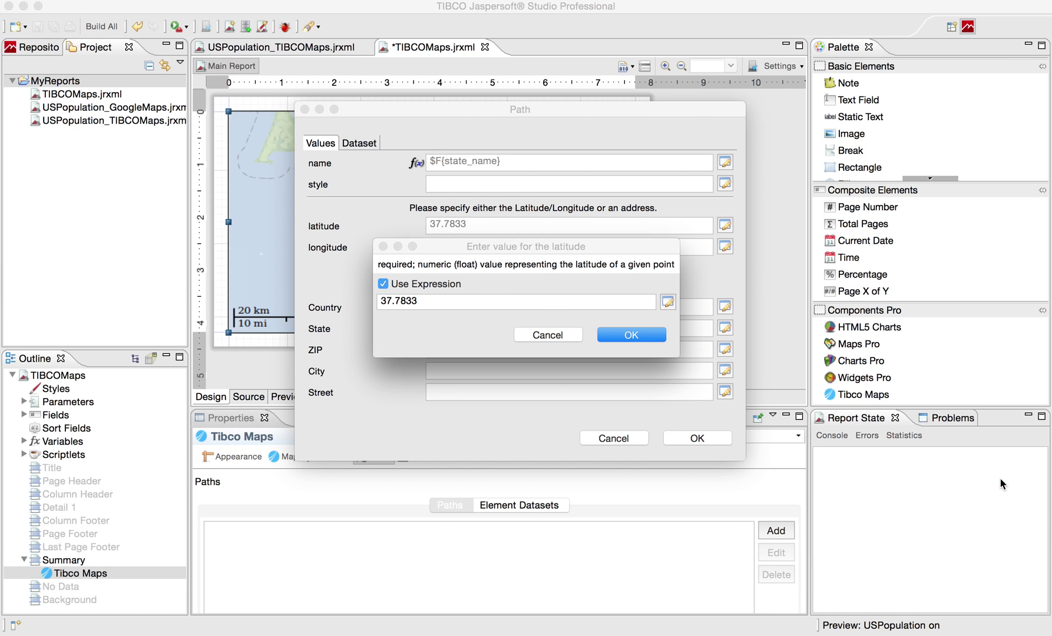
pyautogui.click(625, 335)
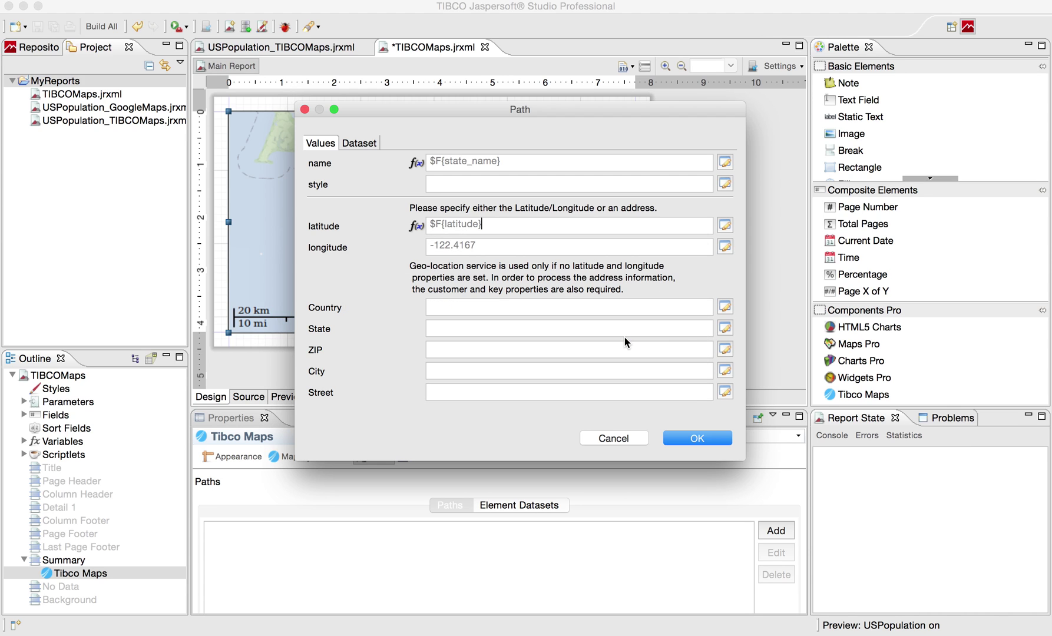
# Replace the fixed longitude with $F{longitude} and add the finished path to the map.
pyautogui.click(643, 249)
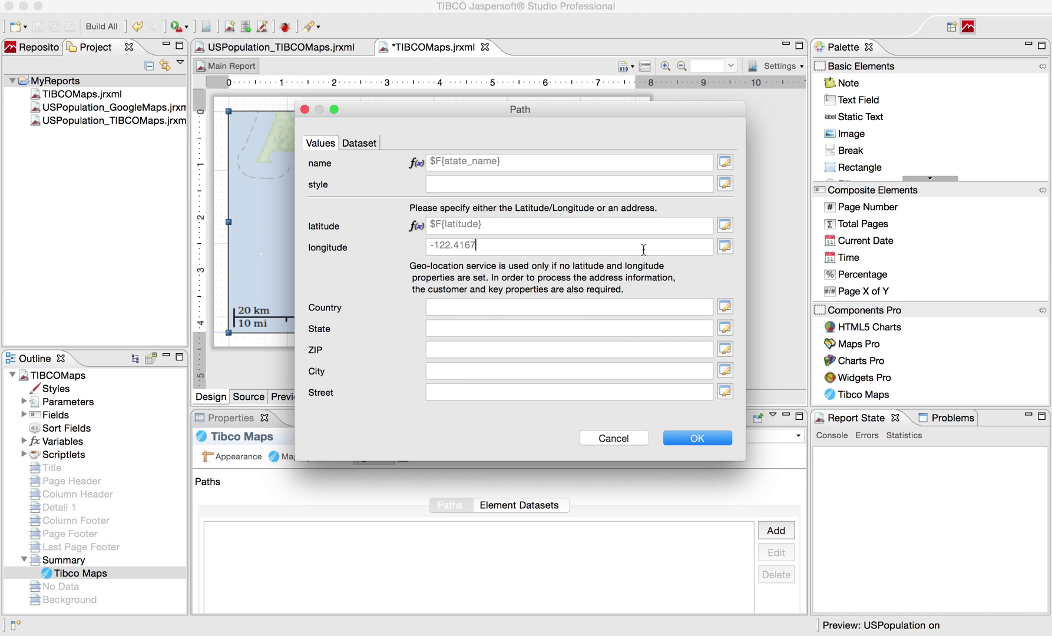
pyautogui.click(725, 247)
pyautogui.press('super+a')
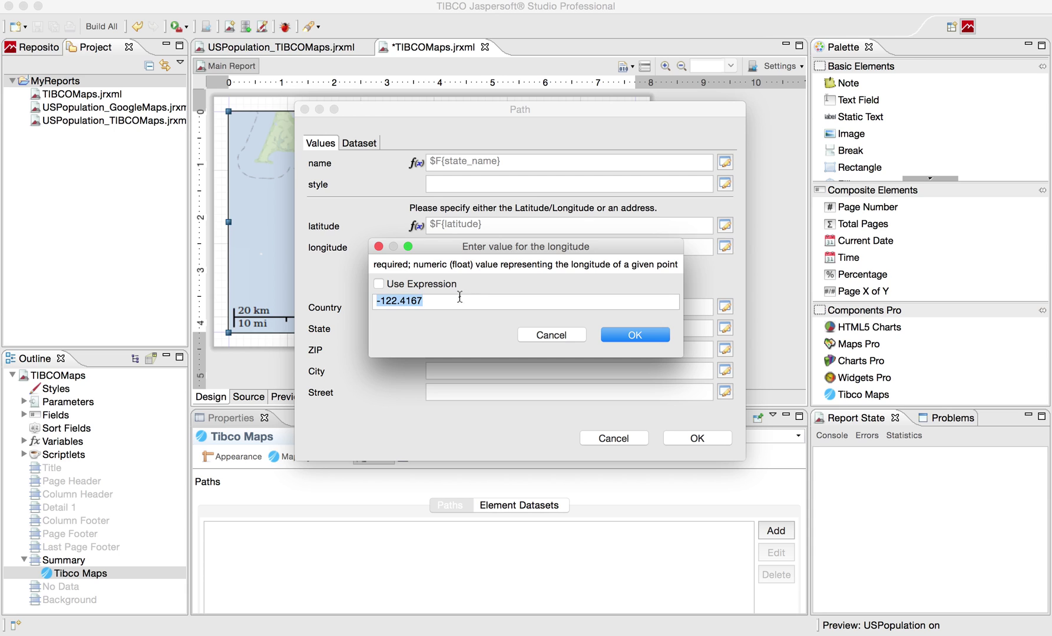
pyautogui.click(426, 285)
pyautogui.tripleClick(447, 302)
pyautogui.press('BackSpace')
pyautogui.click(671, 302)
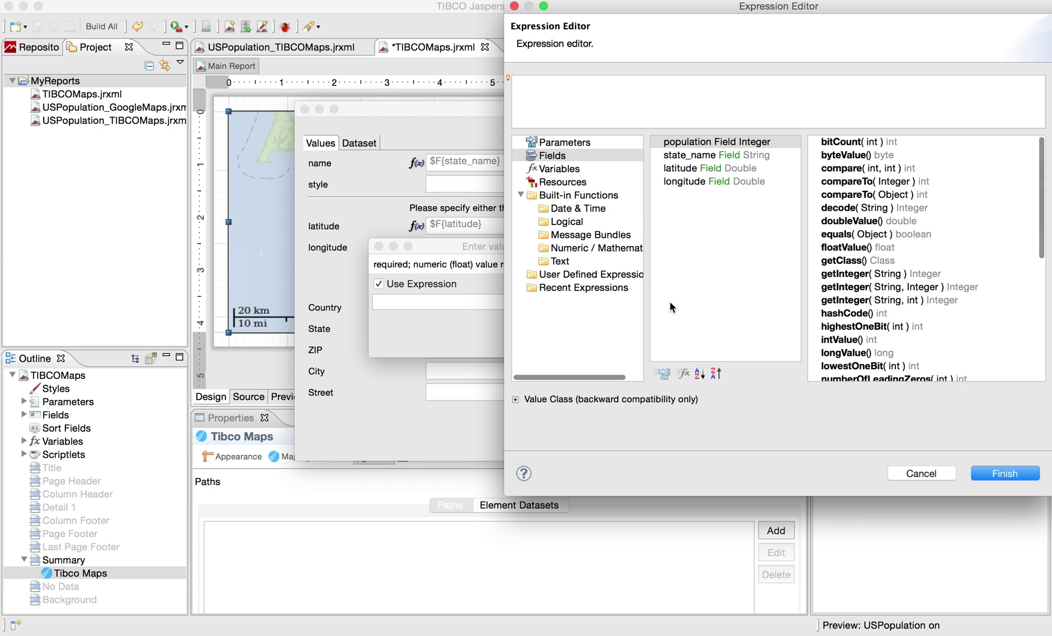
pyautogui.doubleClick(699, 181)
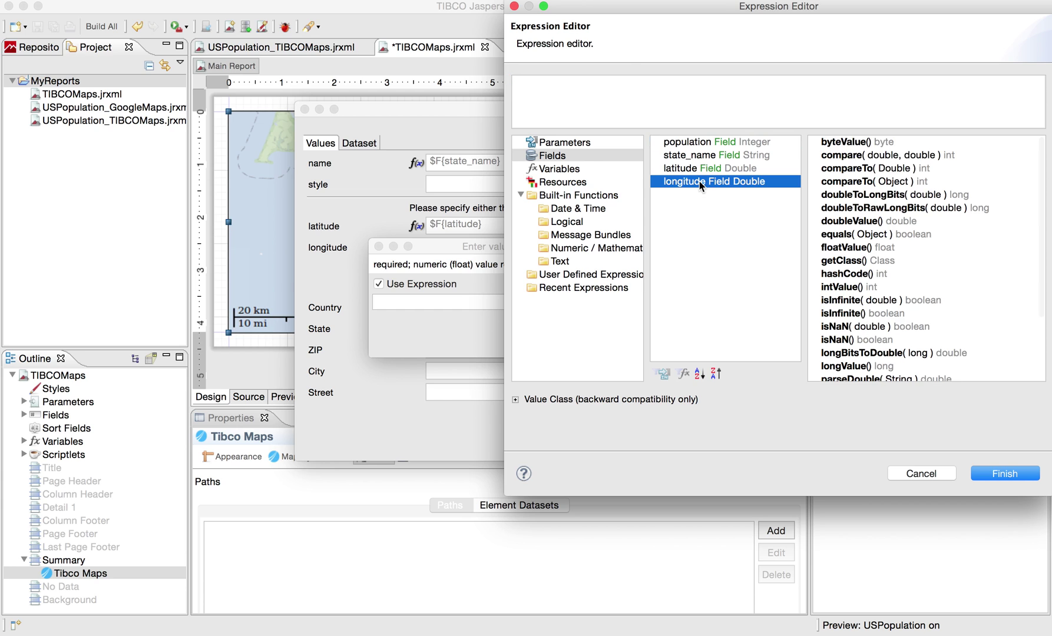
pyautogui.click(997, 473)
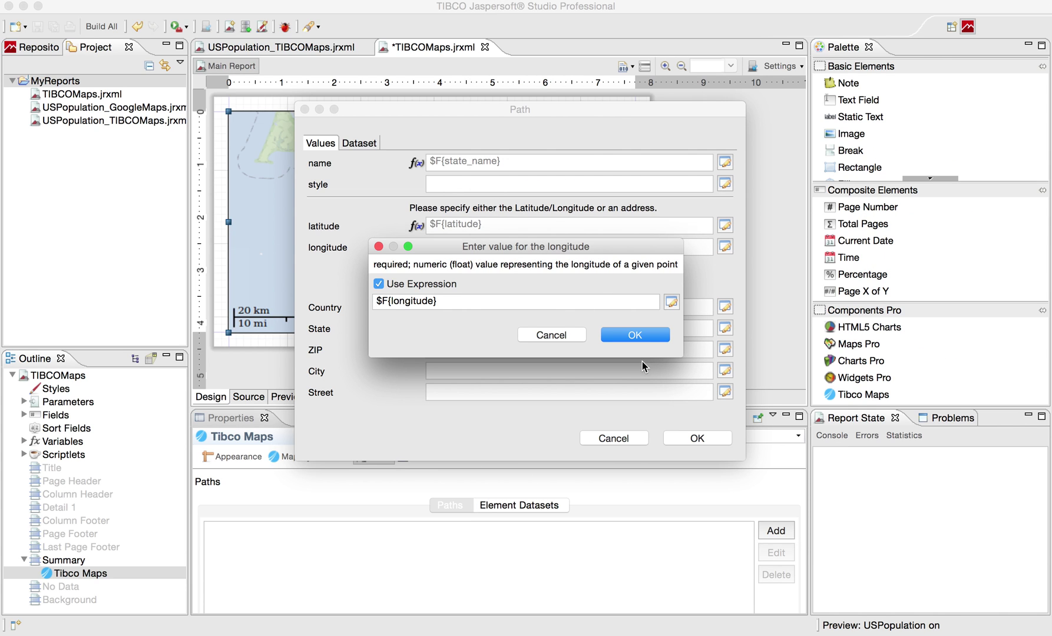
pyautogui.click(627, 335)
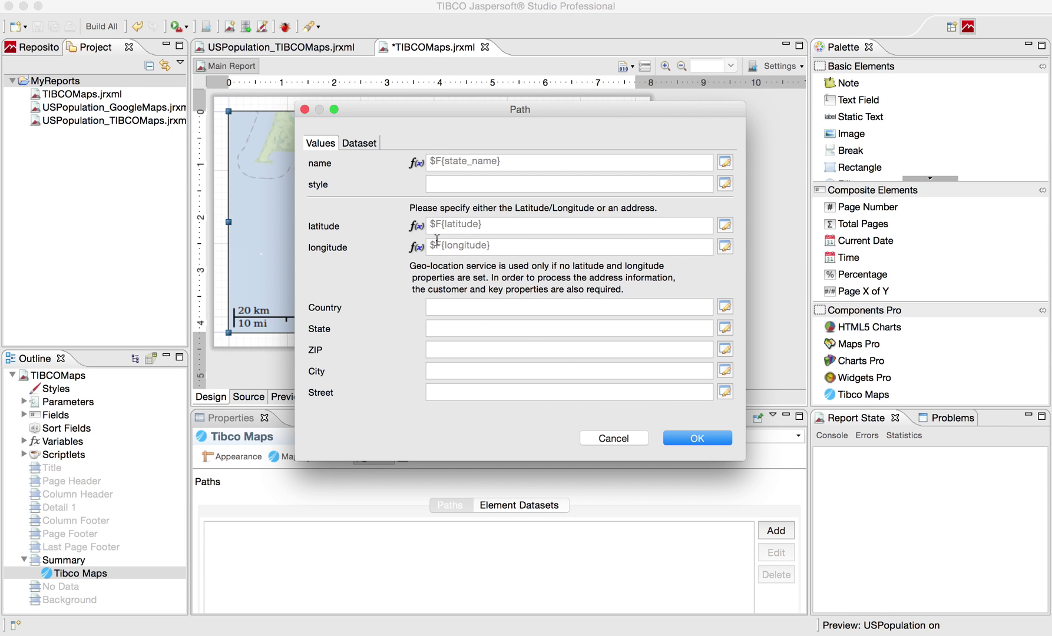
pyautogui.click(695, 442)
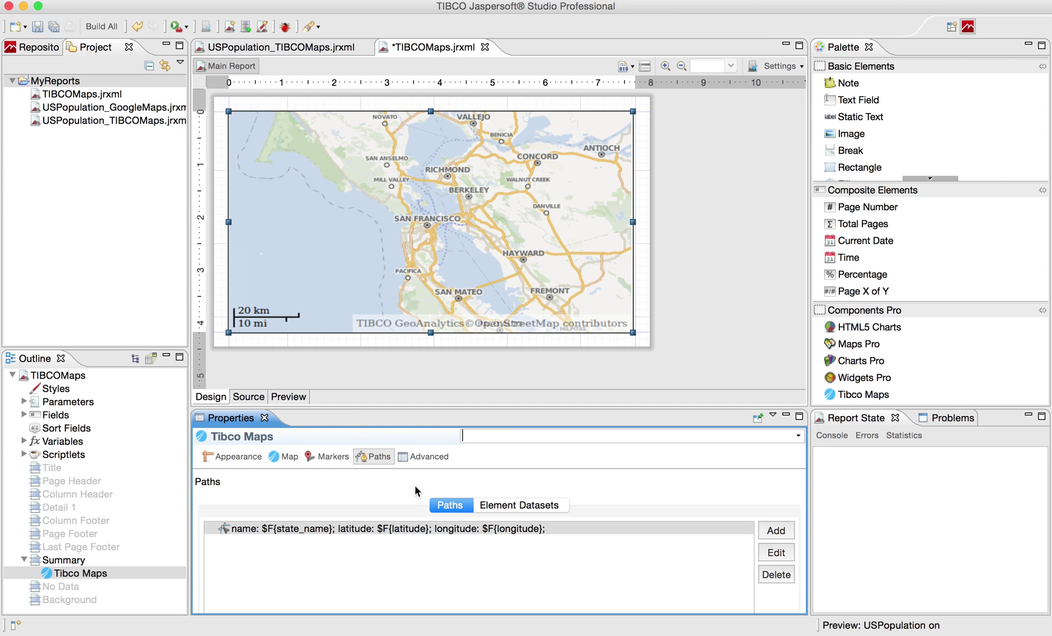
# Preview the report, which renders one page with a Bay Area map.
pyautogui.click(288, 399)
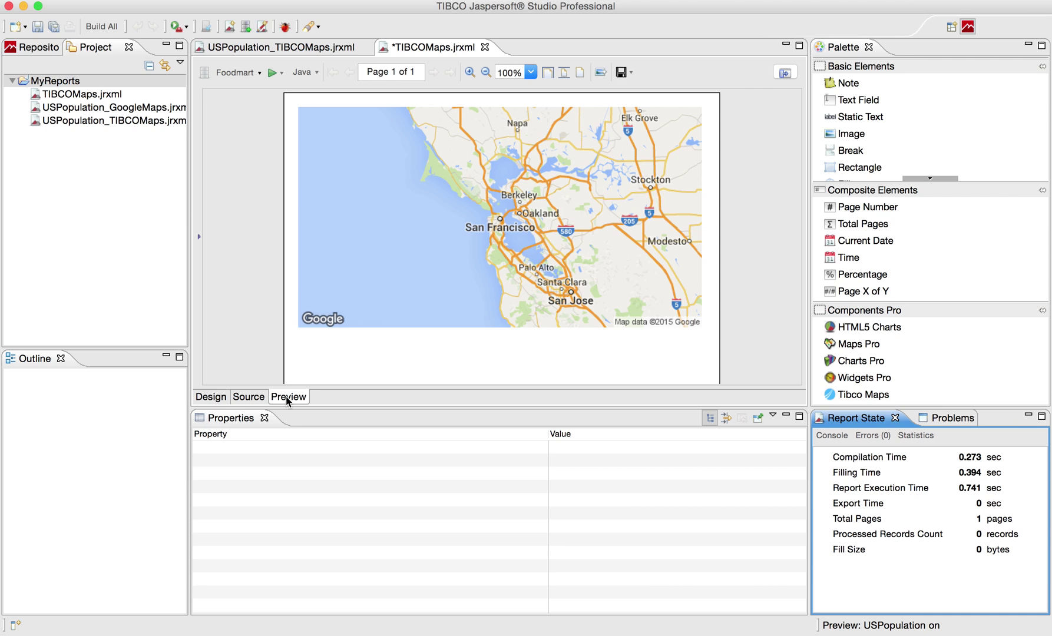
pyautogui.scroll(-5, 531, 296)
pyautogui.scroll(5, 531, 295)
# Preview the report as HTML and pan and zoom the map onto the US states.
pyautogui.click(316, 73)
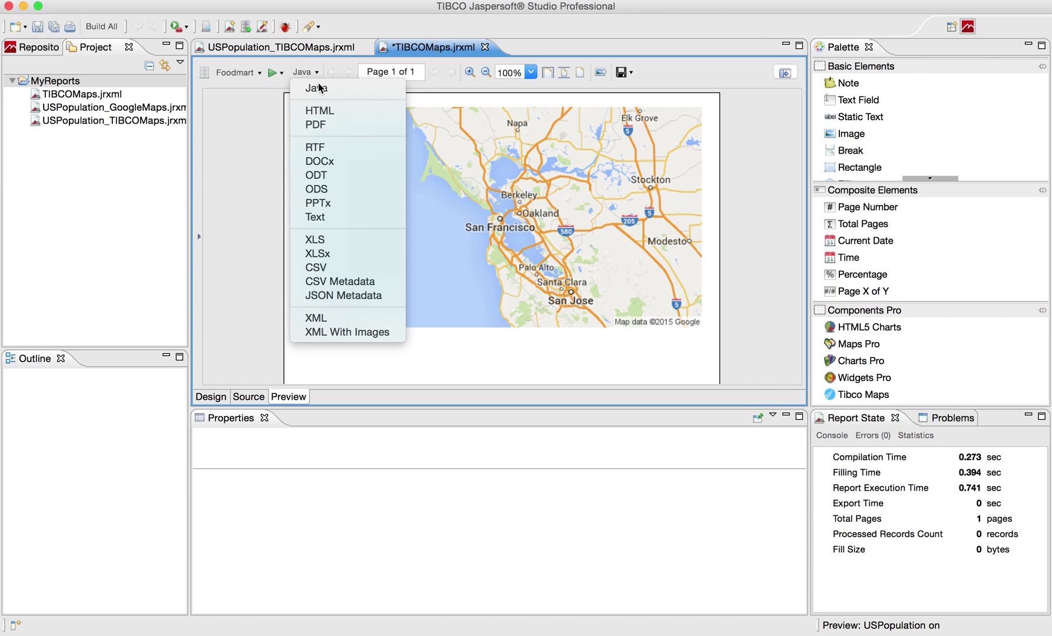
pyautogui.click(327, 113)
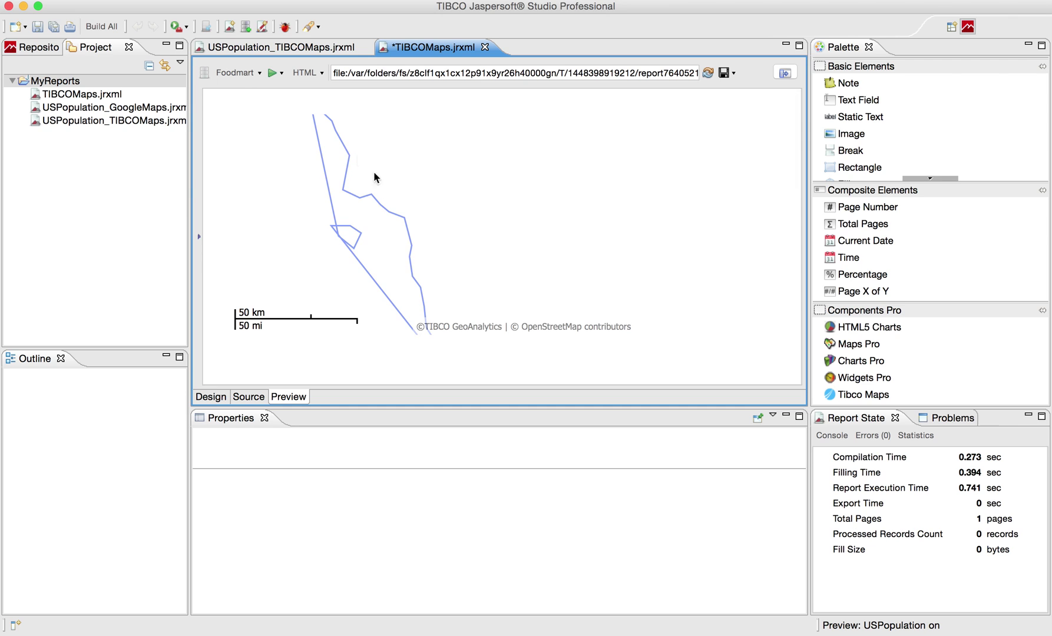
pyautogui.moveTo(507, 213); pyautogui.dragTo(403, 223)
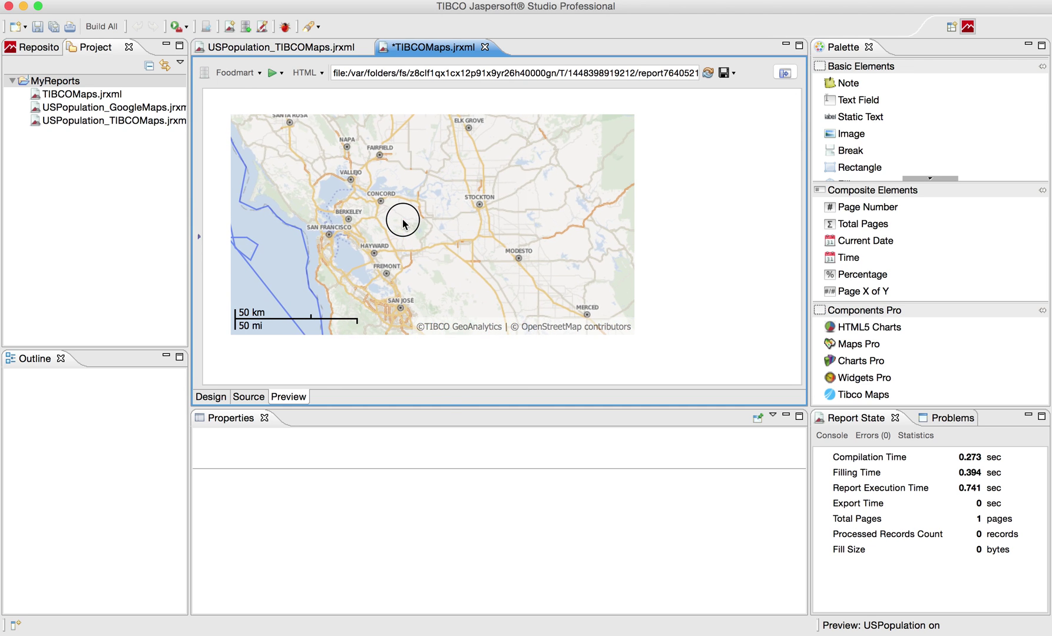
pyautogui.scroll(-1, 402, 224)
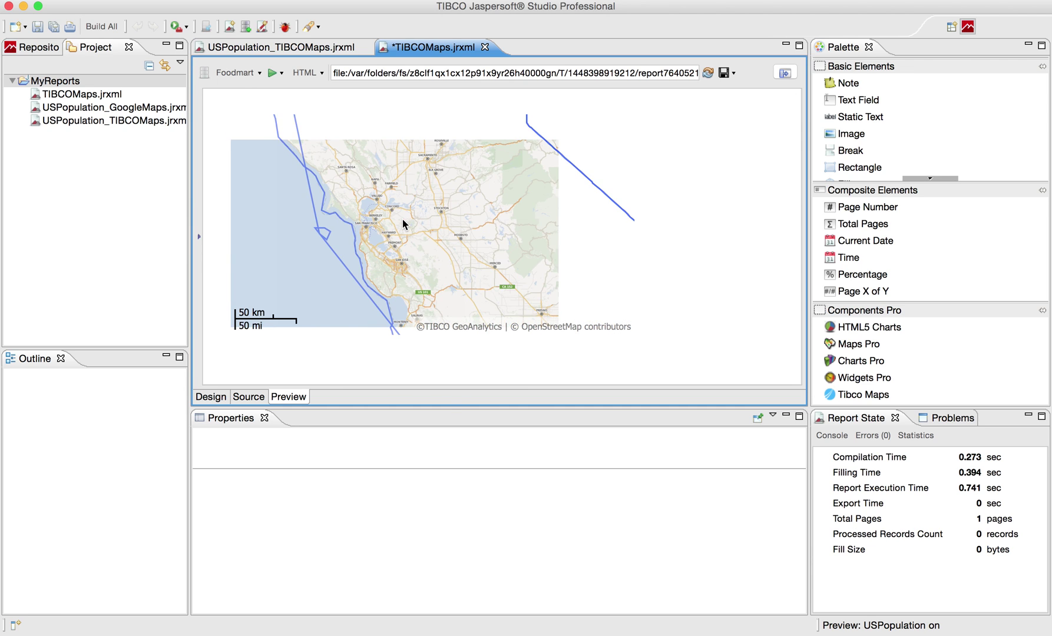
pyautogui.scroll(-7, 401, 220)
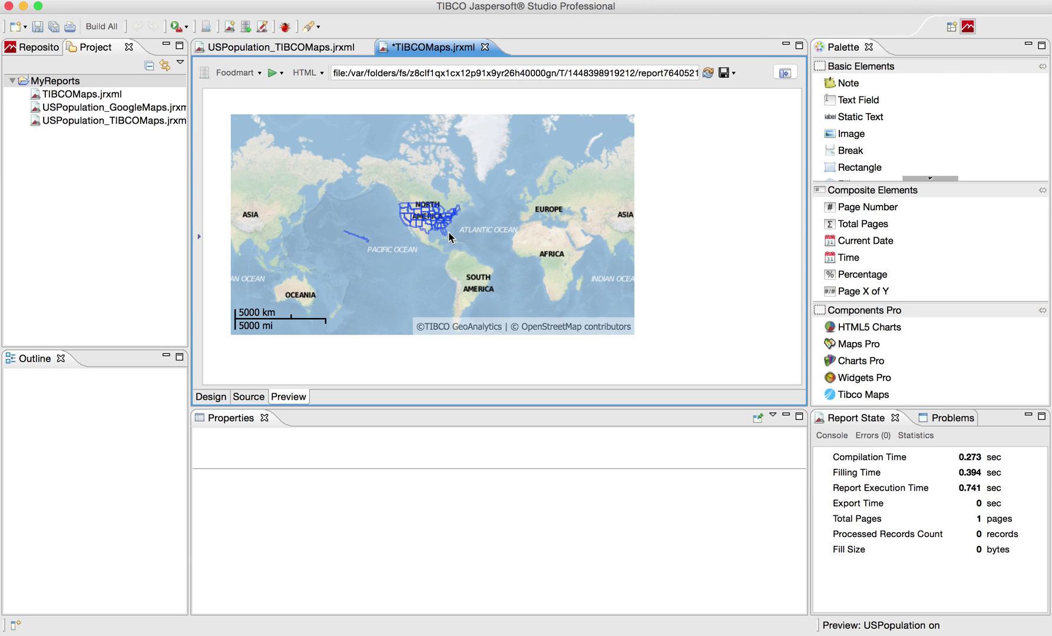
pyautogui.scroll(-2, 448, 235)
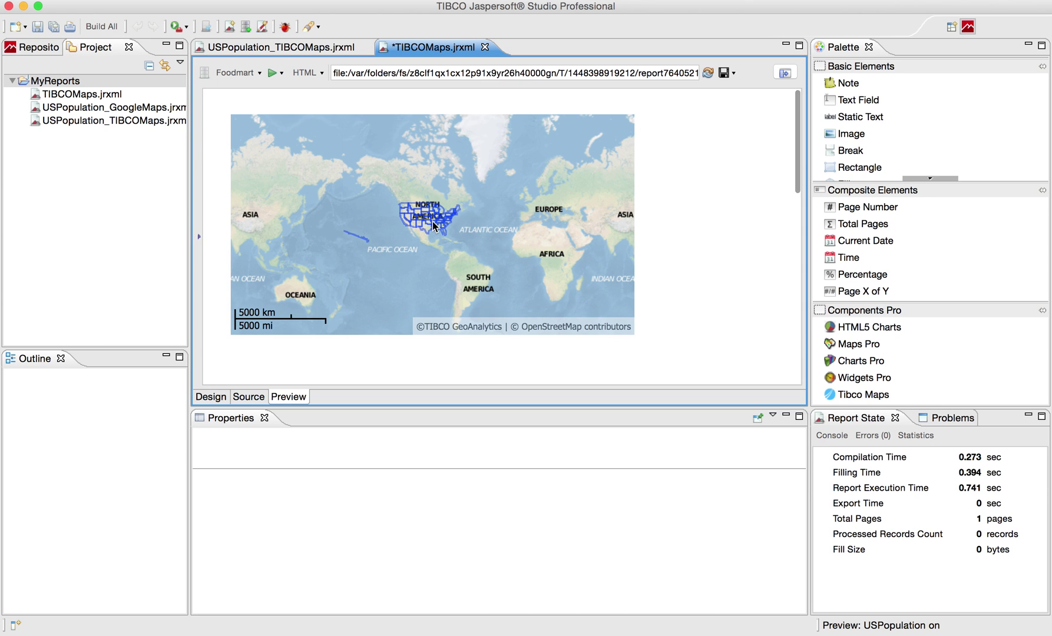
pyautogui.scroll(1, 432, 221)
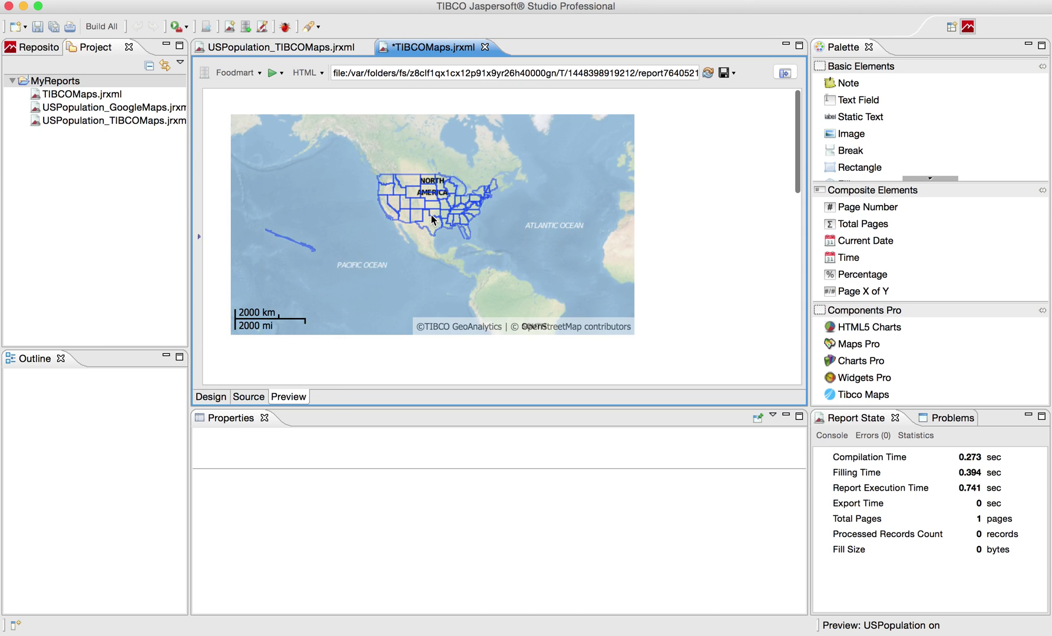
pyautogui.scroll(2, 431, 221)
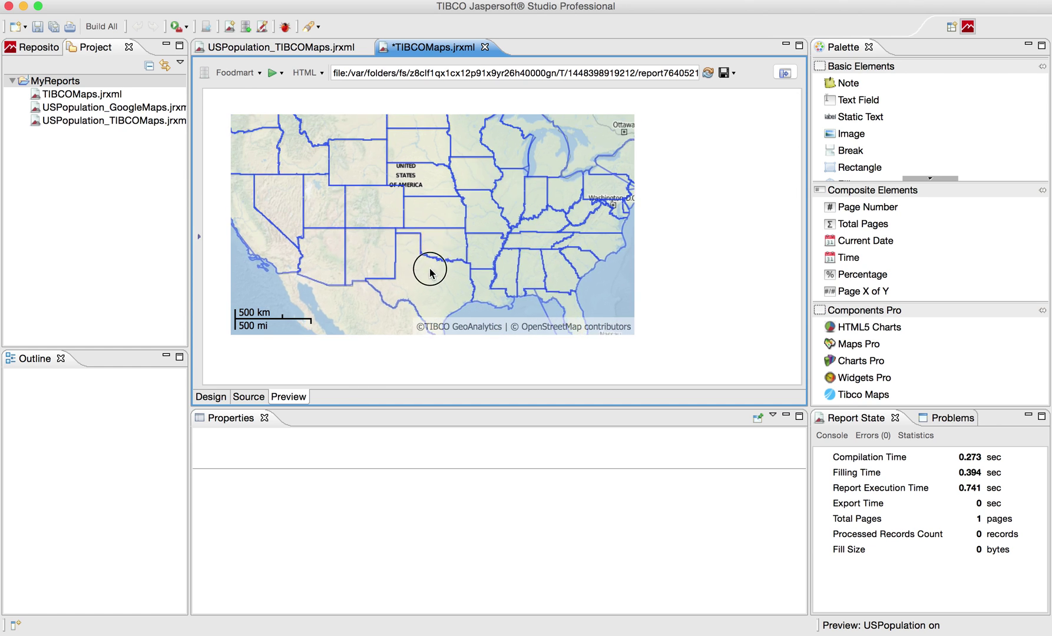
pyautogui.moveTo(460, 255)
pyautogui.mouseDown()
pyautogui.moveTo(399, 298)
pyautogui.moveTo(440, 260)
pyautogui.moveTo(438, 214)
pyautogui.moveTo(458, 252)
pyautogui.mouseUp()
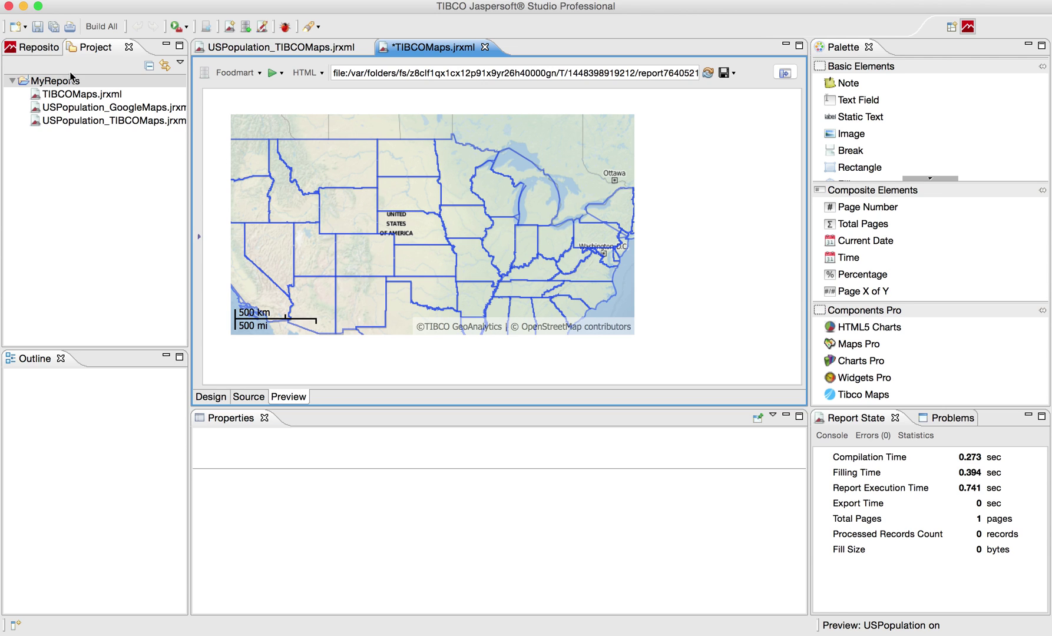
# Save TIBCOMaps.jrxml and return to the Design view.
pyautogui.click(38, 27)
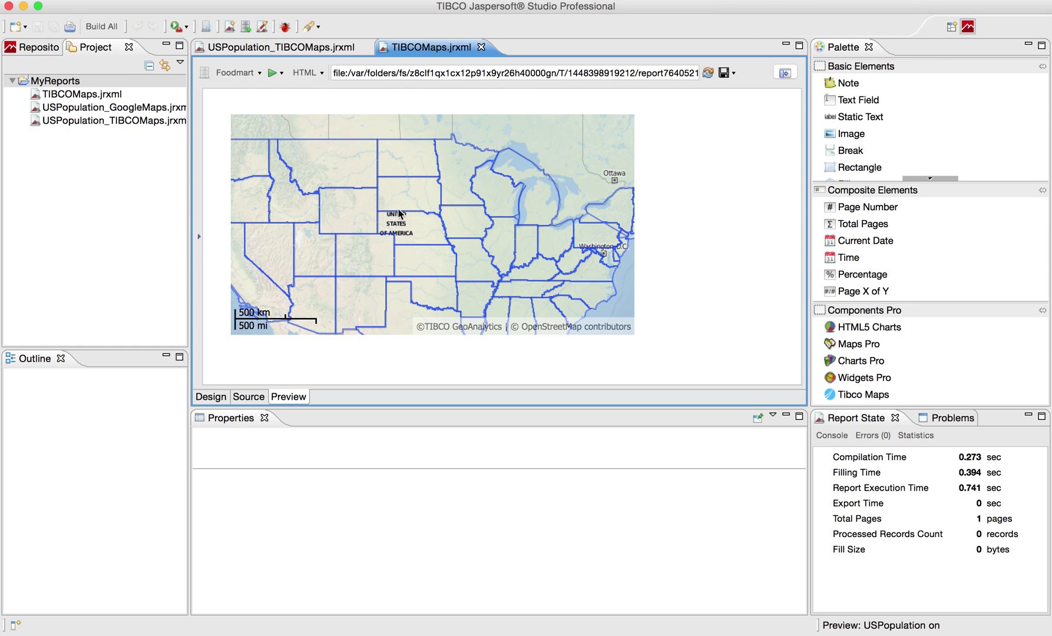
pyautogui.moveTo(399, 213); pyautogui.dragTo(400, 221)
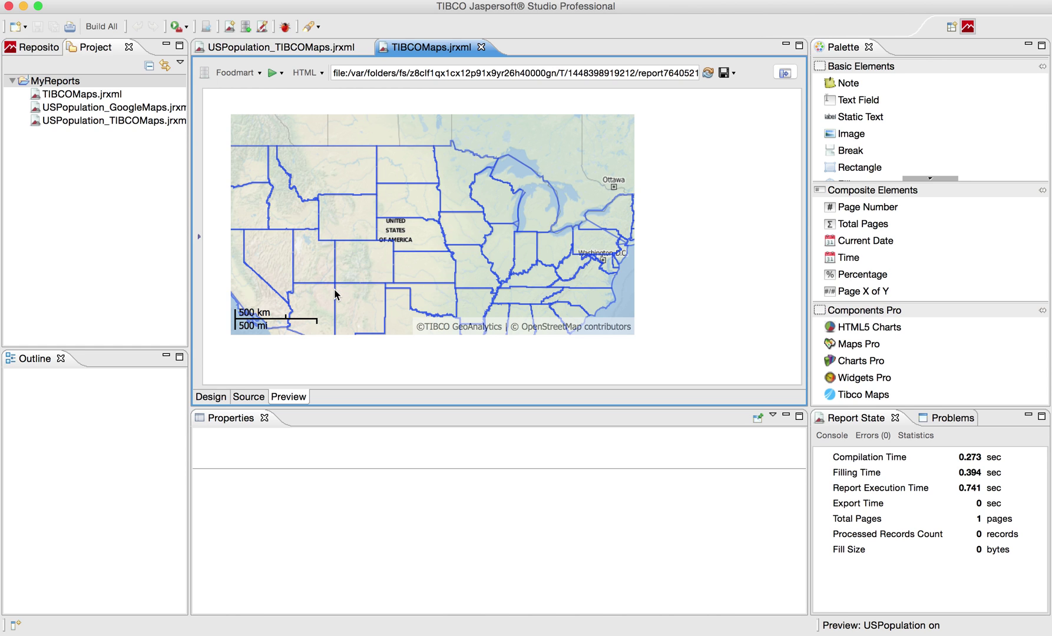
pyautogui.click(222, 399)
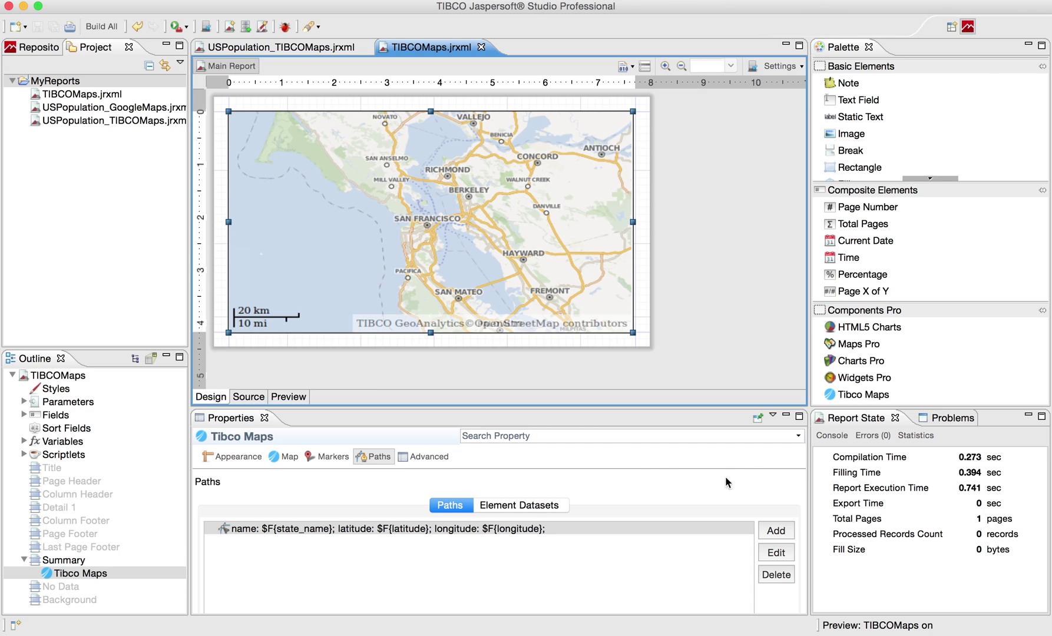
# Add a style named PopLow with isPolygon true and colour green #3FA31A.
pyautogui.scroll(-5, 790, 549)
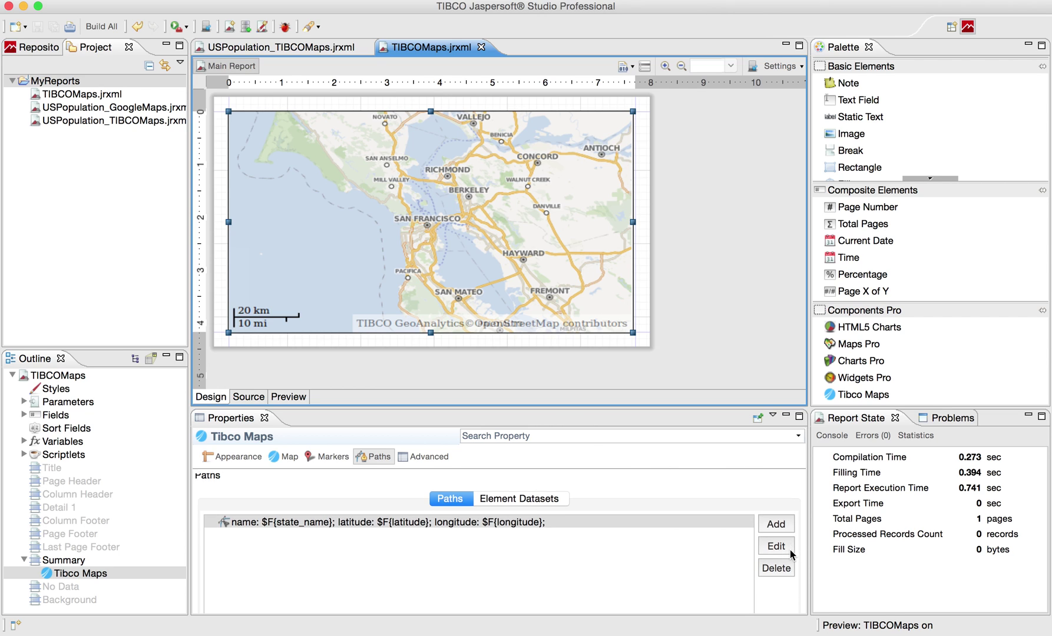
pyautogui.scroll(-5, 790, 549)
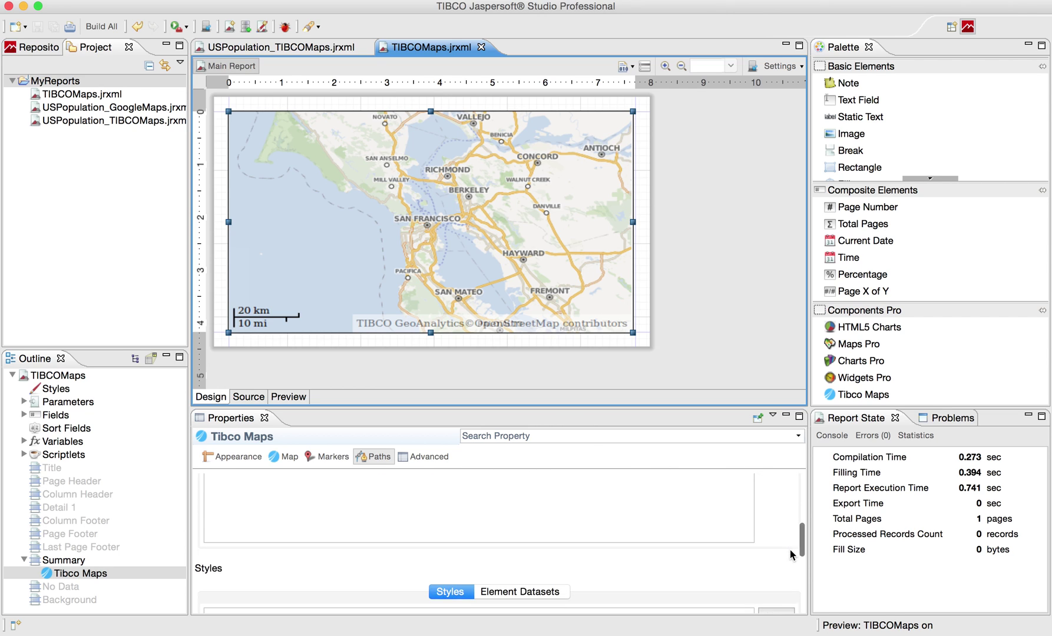
pyautogui.click(775, 557)
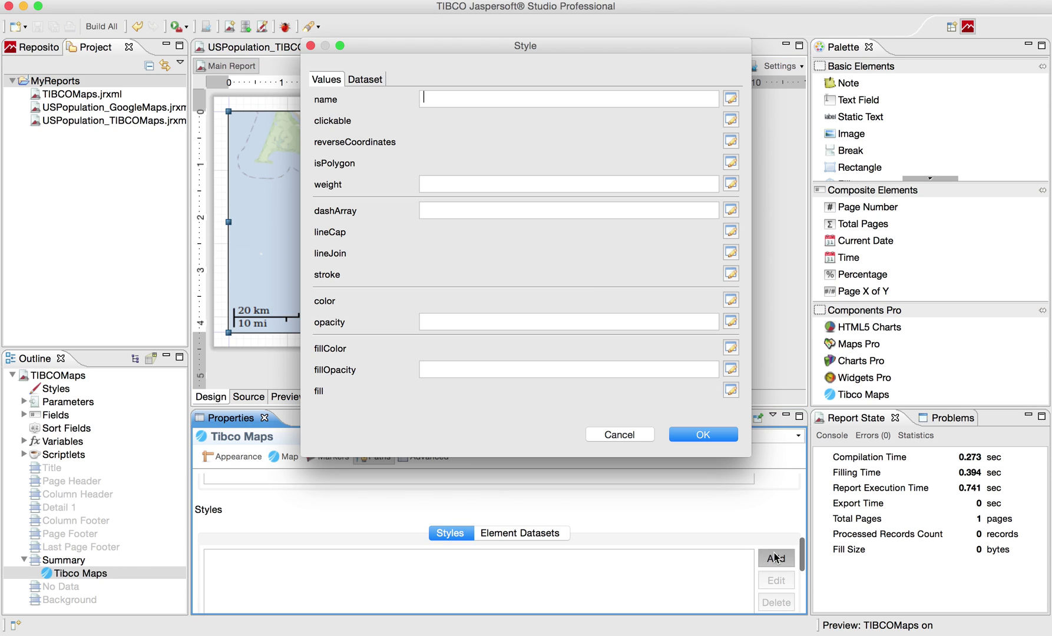
pyautogui.doubleClick(482, 98)
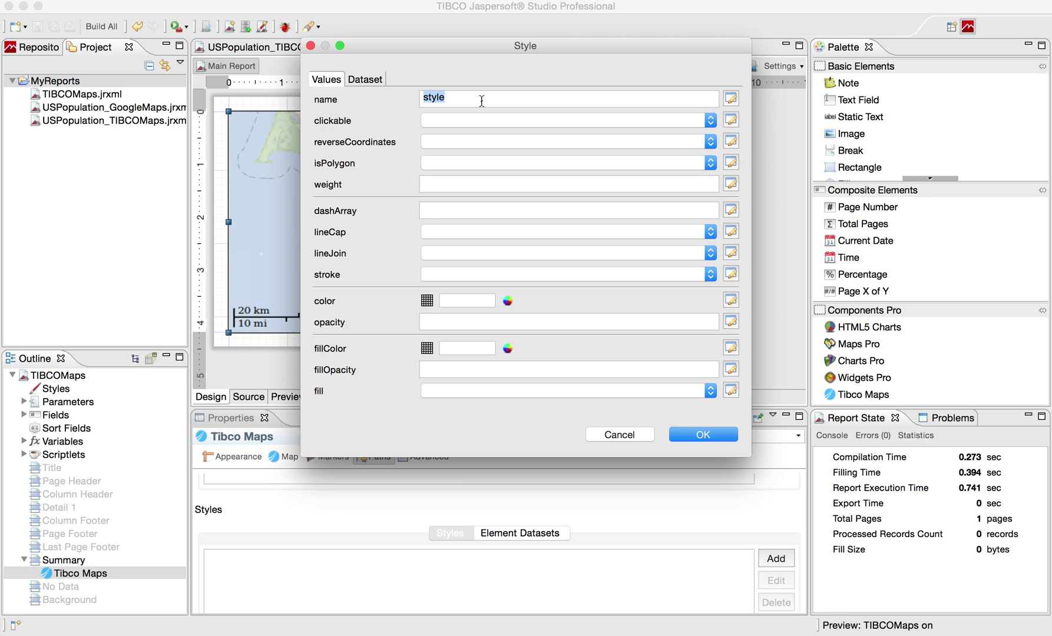
pyautogui.write('PopLow')
pyautogui.click(711, 158)
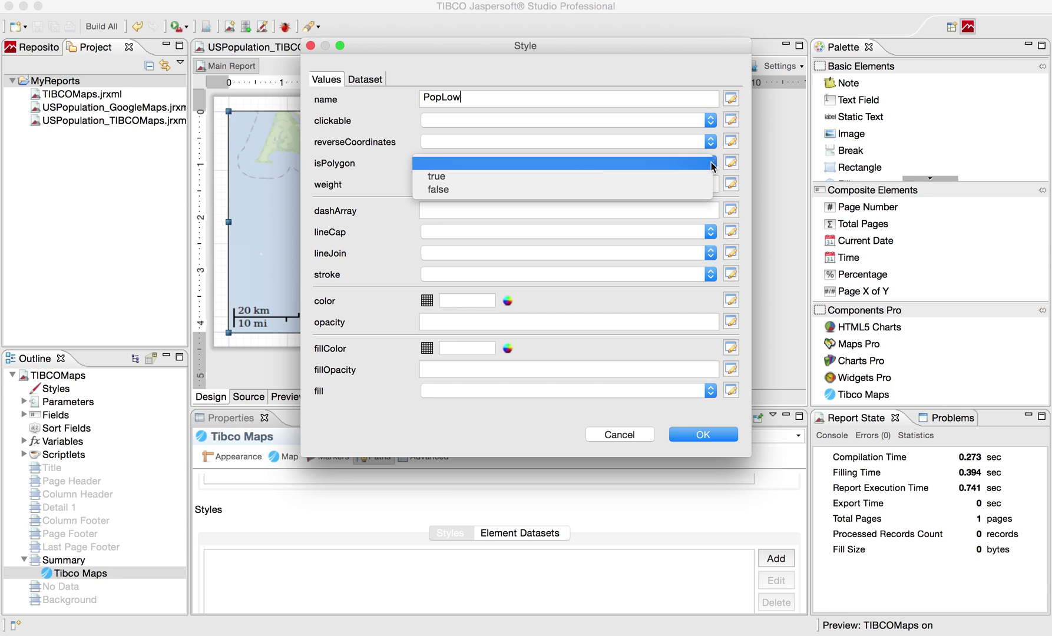
pyautogui.click(593, 174)
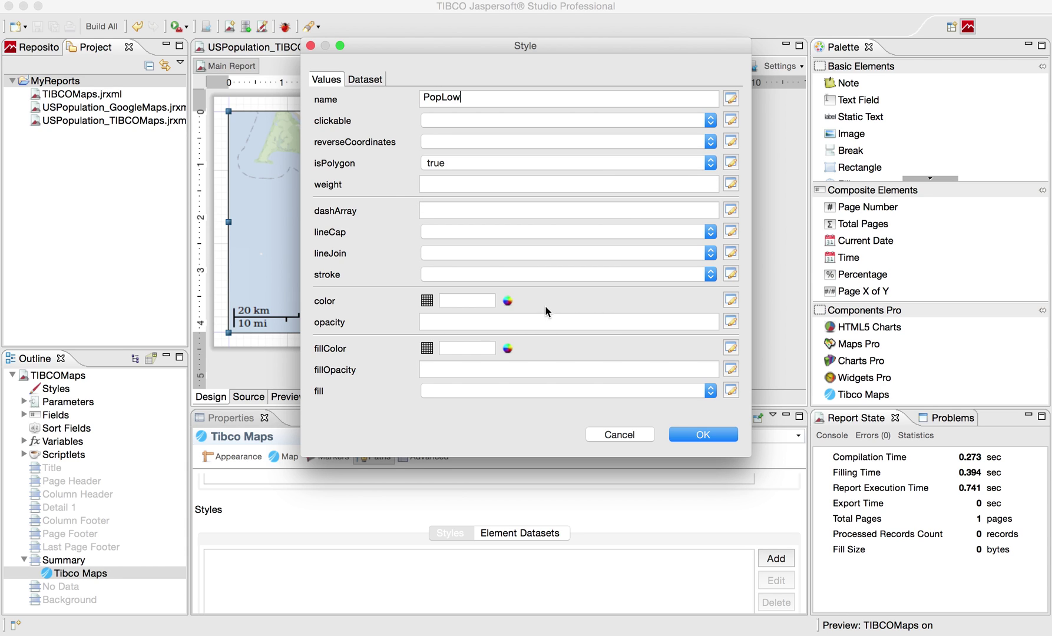
pyautogui.click(508, 302)
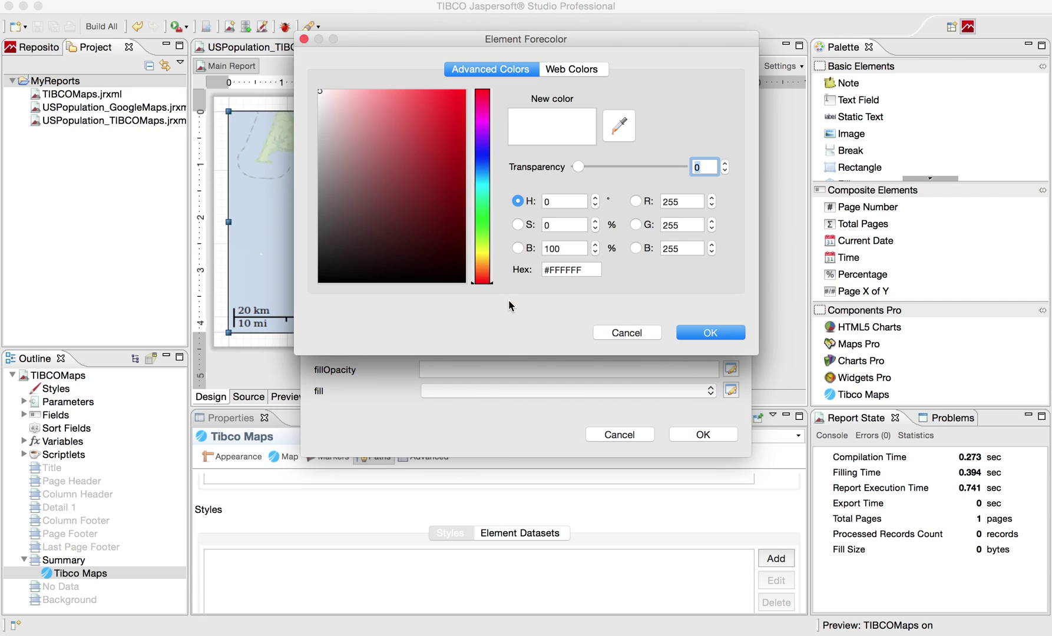
pyautogui.click(480, 227)
pyautogui.moveTo(436, 127); pyautogui.dragTo(444, 160)
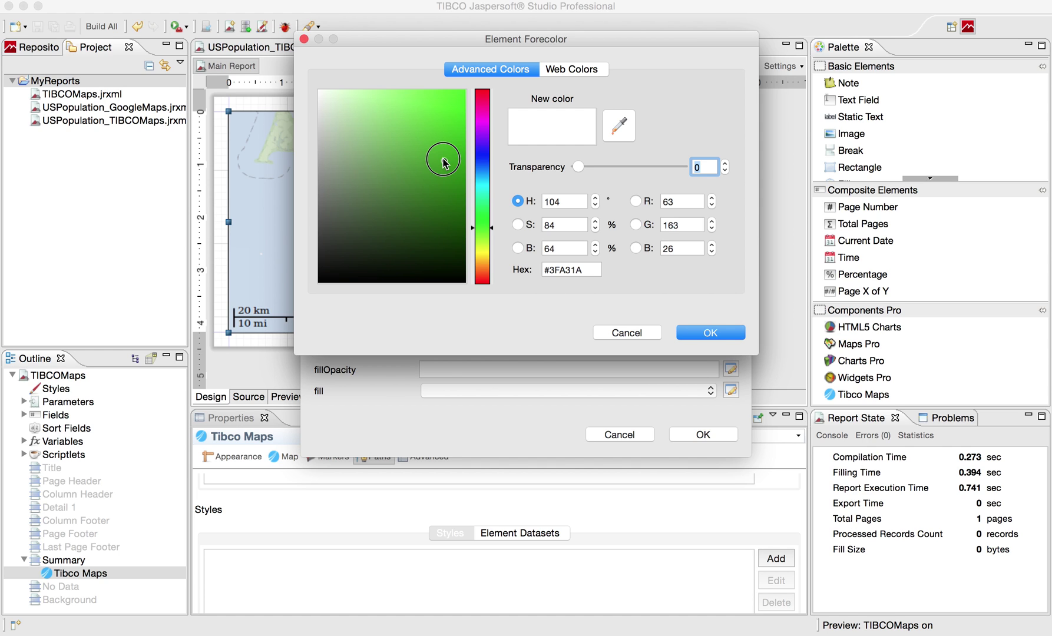
pyautogui.click(709, 333)
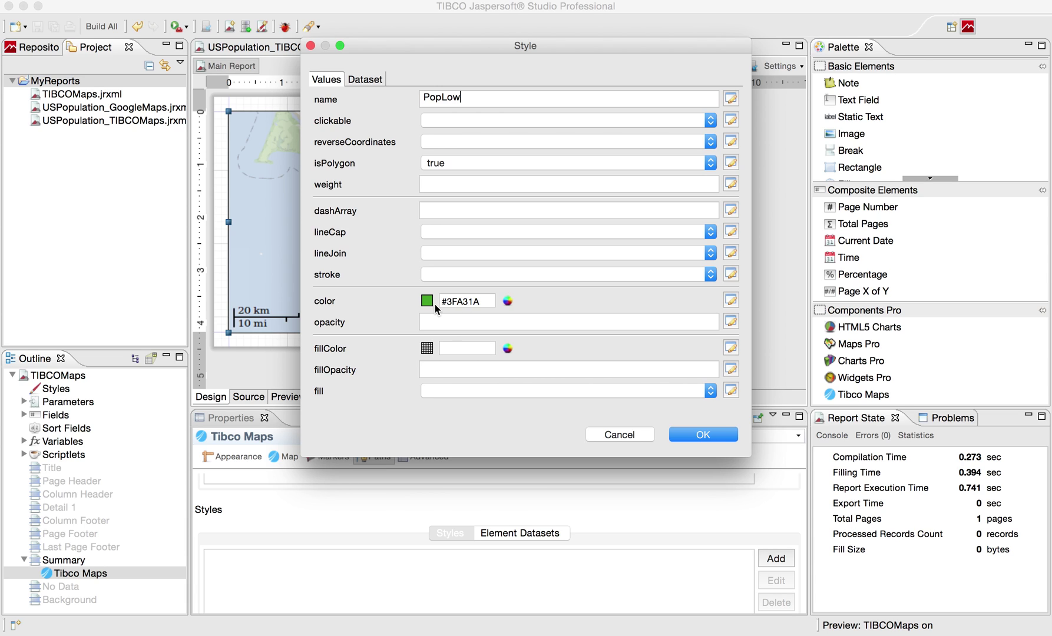
# Set PopLow's fill opacity to 0.25 and save the style.
pyautogui.click(453, 370)
pyautogui.write('0.25')
pyautogui.click(360, 81)
pyautogui.click(341, 82)
pyautogui.click(691, 434)
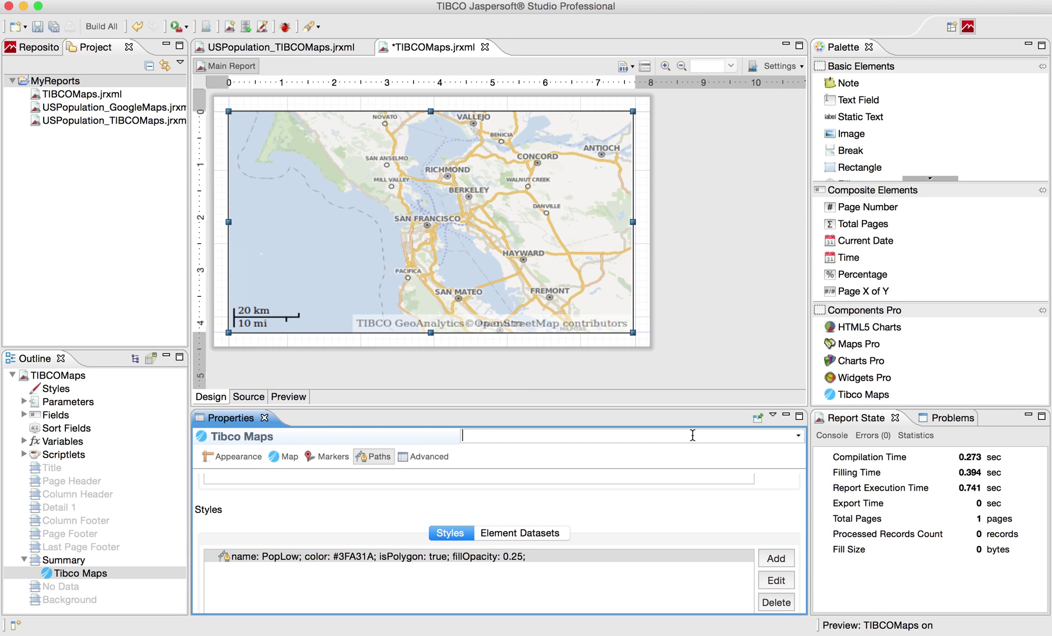
# Add a style named PopMed coloured yellow #EAF522.
pyautogui.click(777, 557)
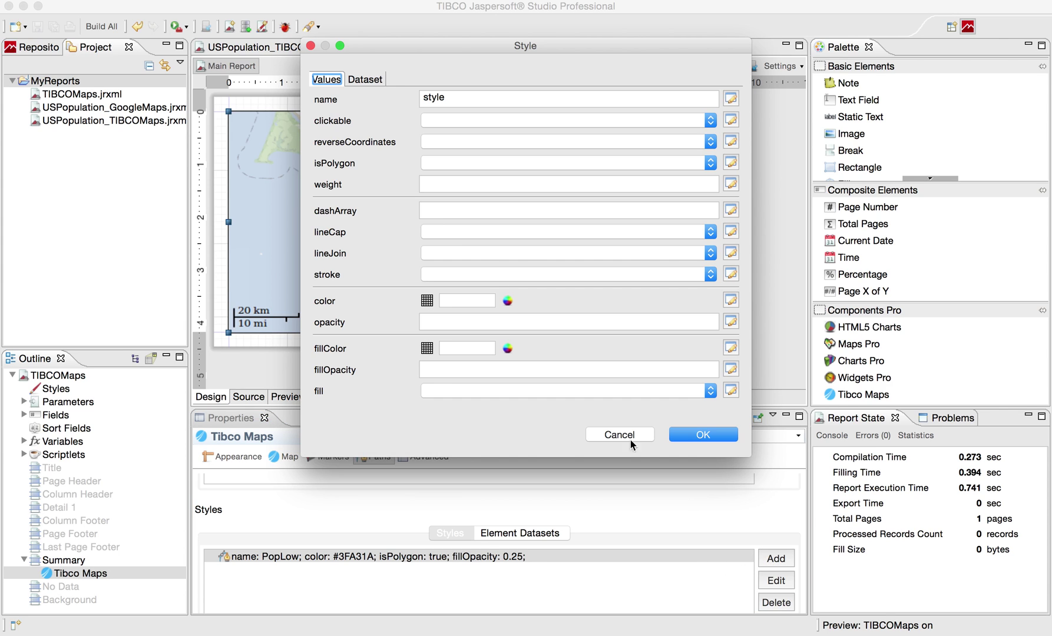
pyautogui.doubleClick(468, 104)
pyautogui.write('PopMed')
pyautogui.click(507, 301)
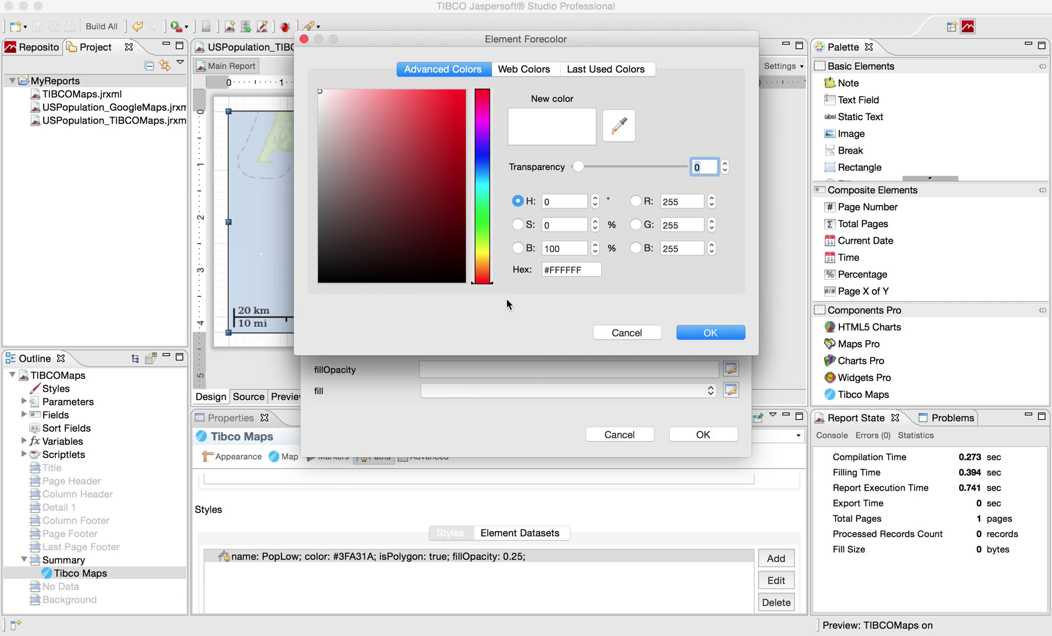
pyautogui.click(484, 255)
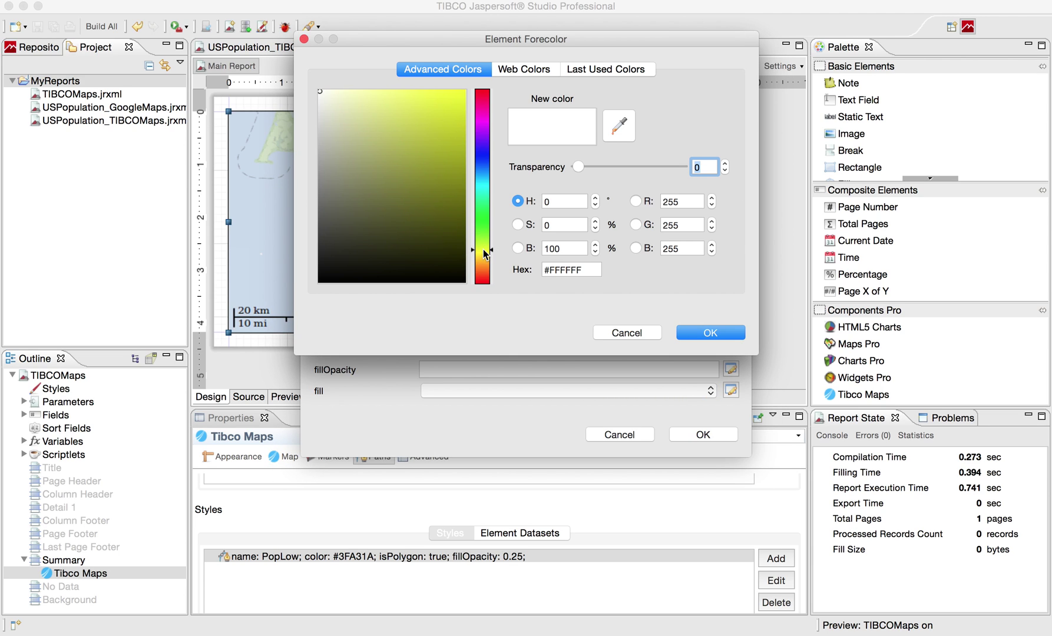
pyautogui.click(447, 115)
pyautogui.click(444, 113)
pyautogui.click(446, 98)
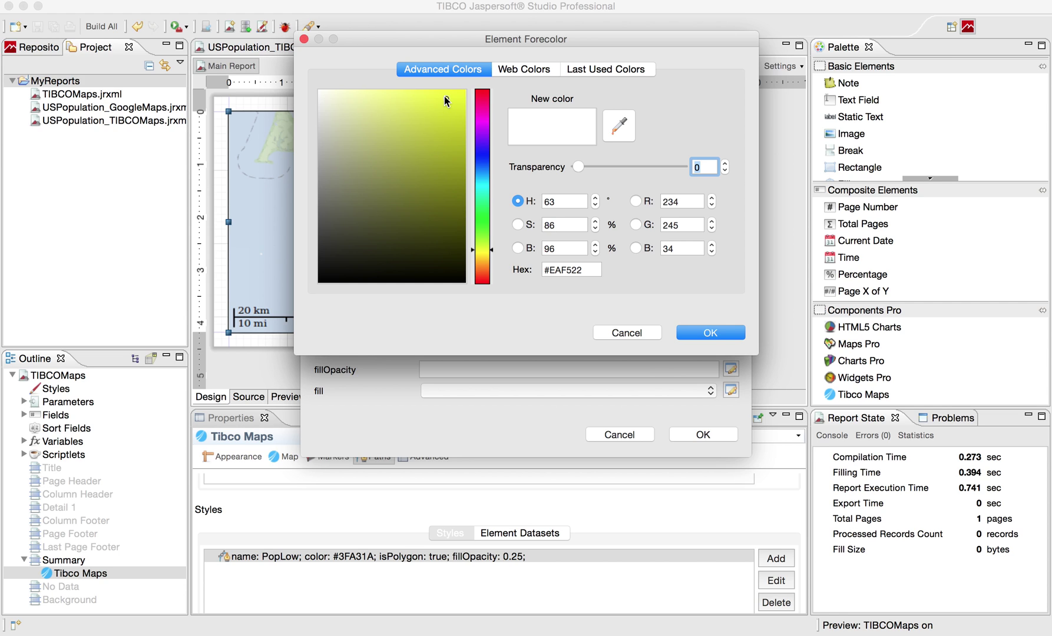
pyautogui.click(710, 333)
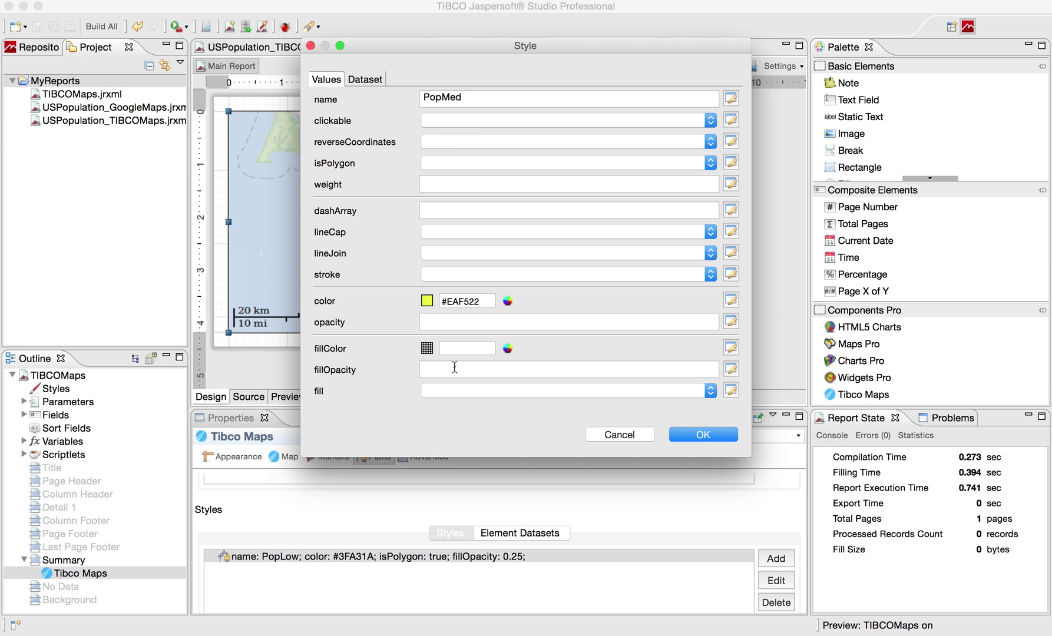
# Give PopMed fill opacity 0.25 and isPolygon true, then save it.
pyautogui.write('0.25')
pyautogui.click(510, 160)
pyautogui.click(486, 176)
pyautogui.click(707, 437)
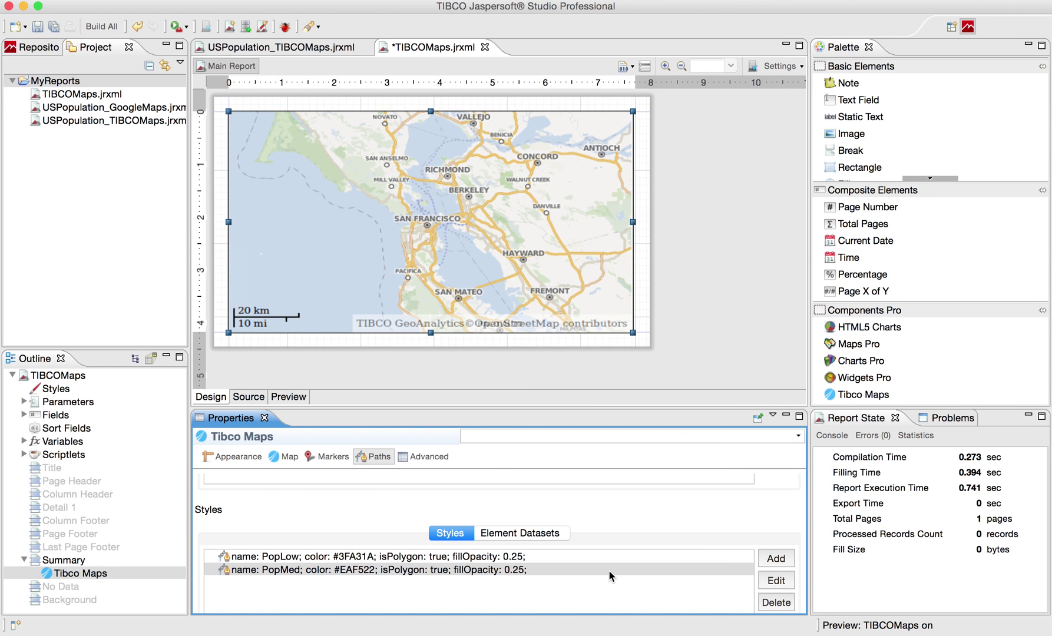
# Add a style named PopHig with isPolygon set to true.
pyautogui.click(776, 559)
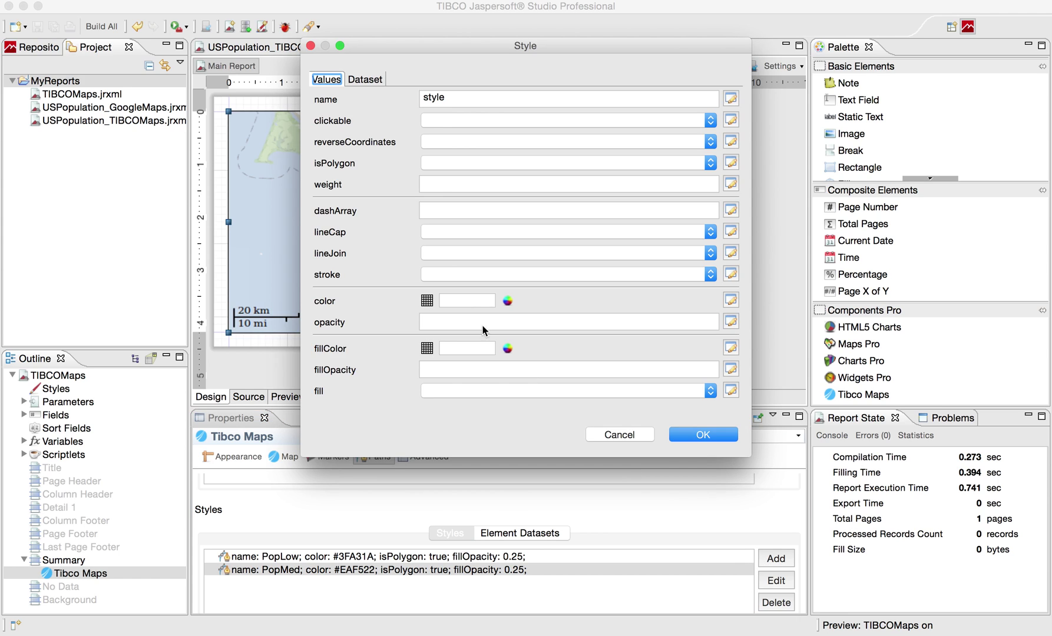
pyautogui.doubleClick(465, 103)
pyautogui.write('PopHig')
pyautogui.click(507, 165)
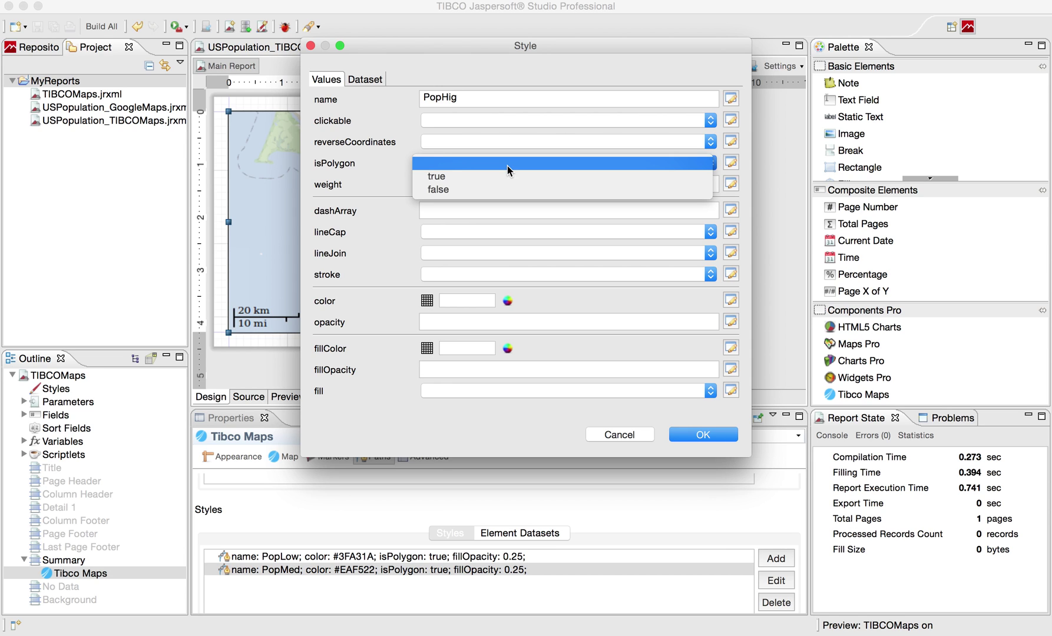
pyautogui.click(589, 174)
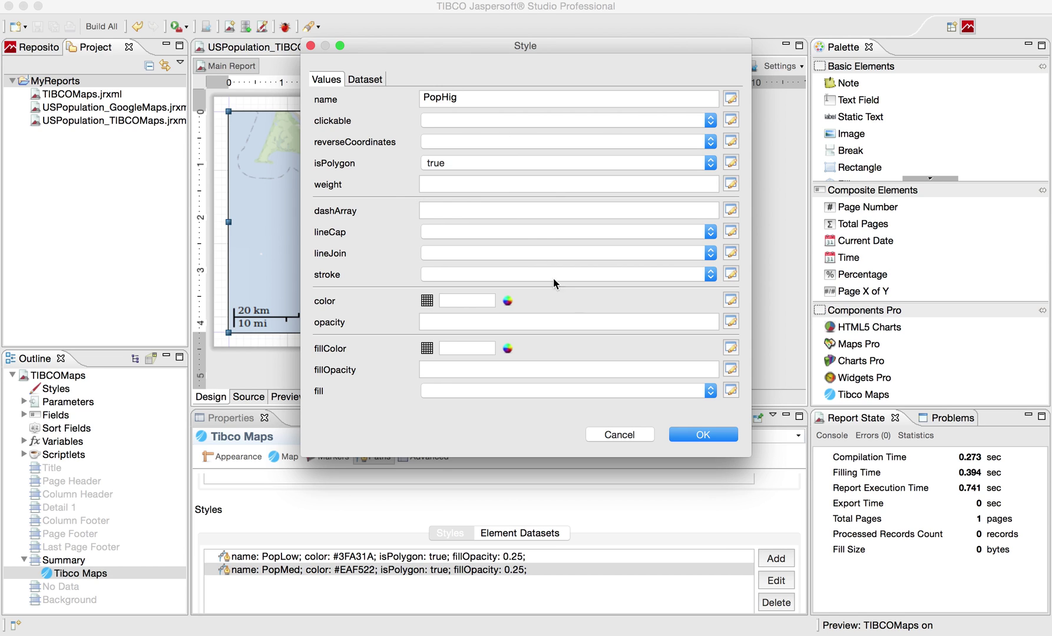
# Colour PopHig red #F0201D, set fill opacity 0.25, and save it.
pyautogui.click(508, 301)
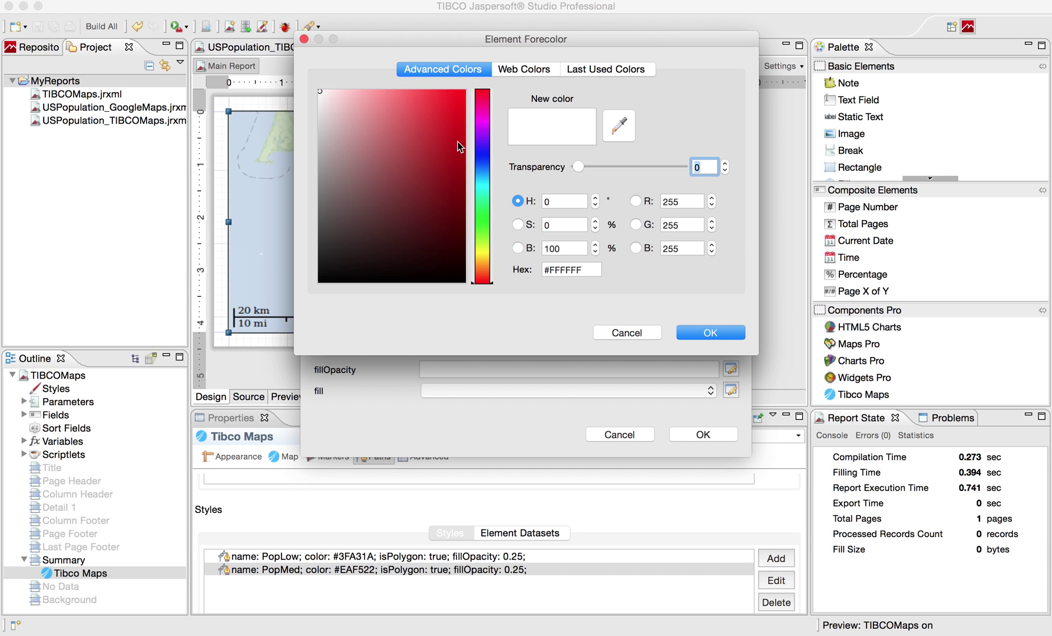
pyautogui.click(449, 104)
pyautogui.click(713, 333)
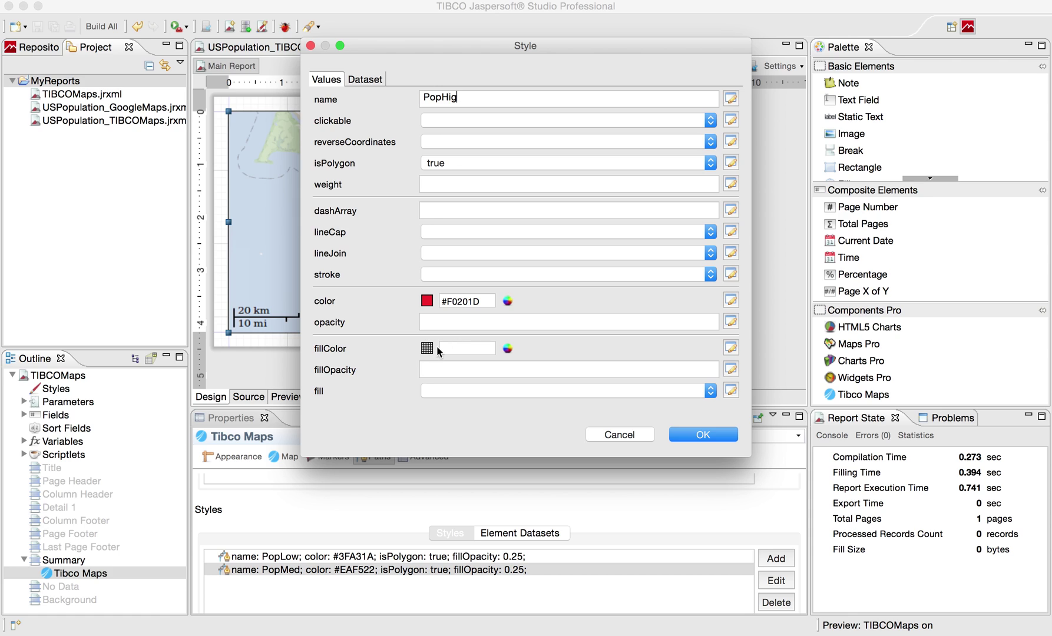
pyautogui.click(451, 368)
pyautogui.write('0.25')
pyautogui.click(695, 439)
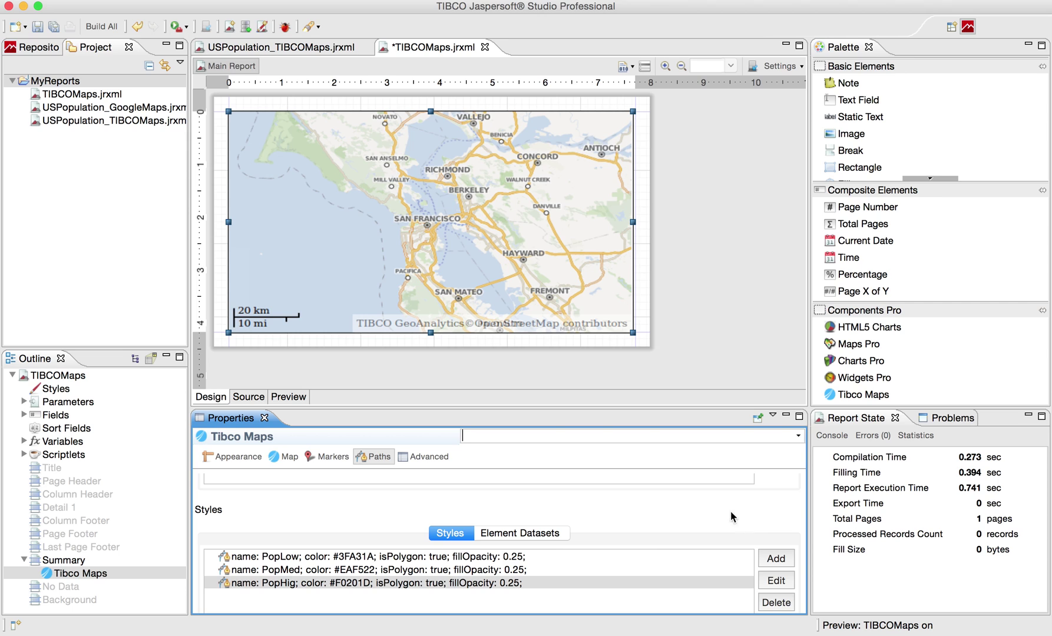
# Scroll to the Paths list and open the state_name path for editing.
pyautogui.scroll(3, 788, 508)
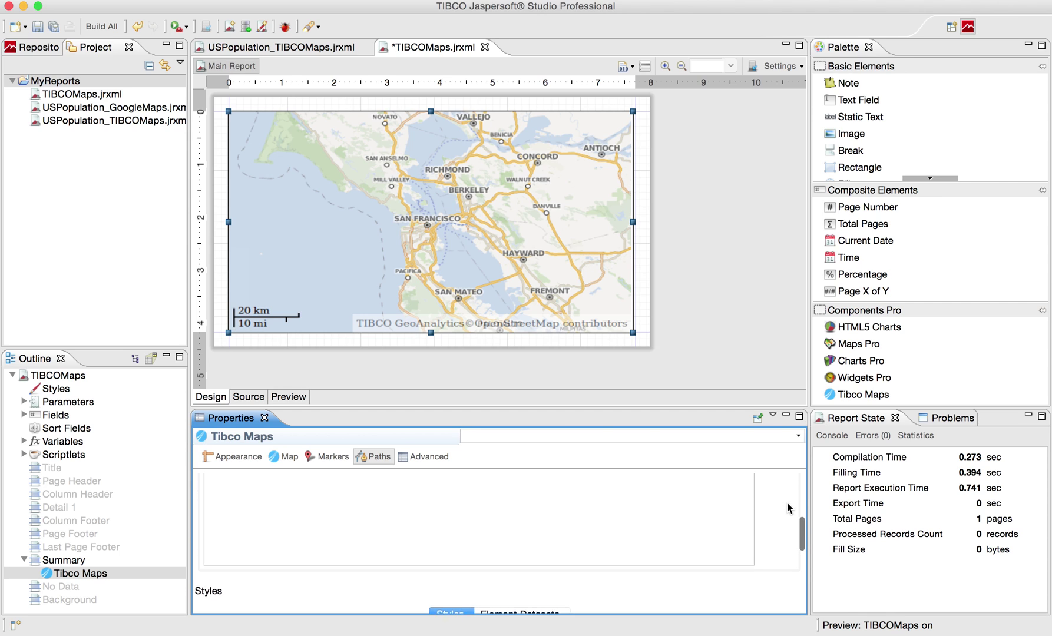
pyautogui.scroll(2, 788, 508)
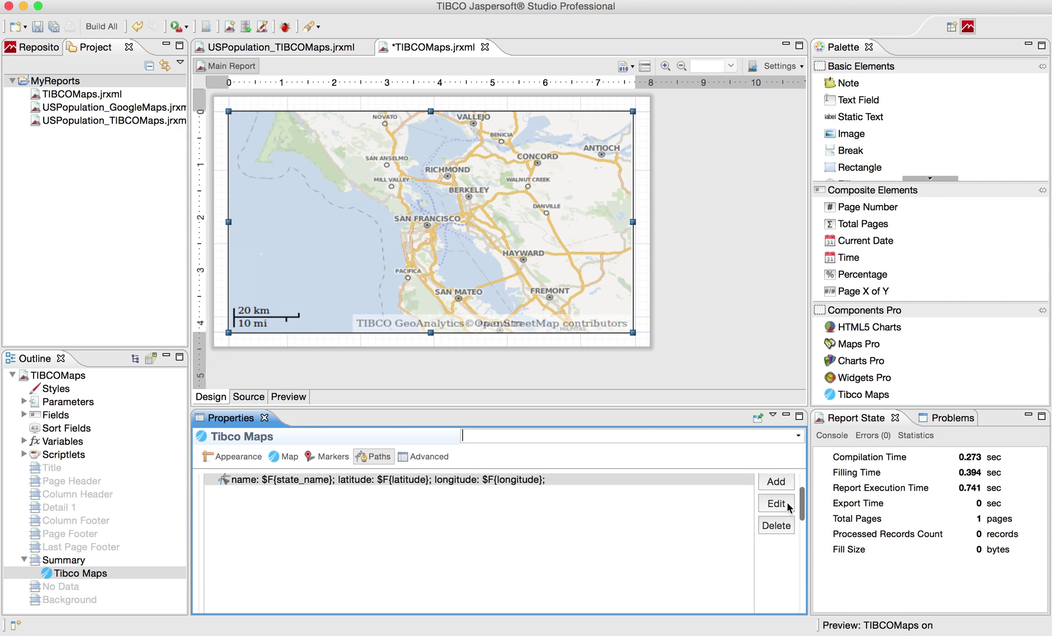
pyautogui.scroll(1, 788, 508)
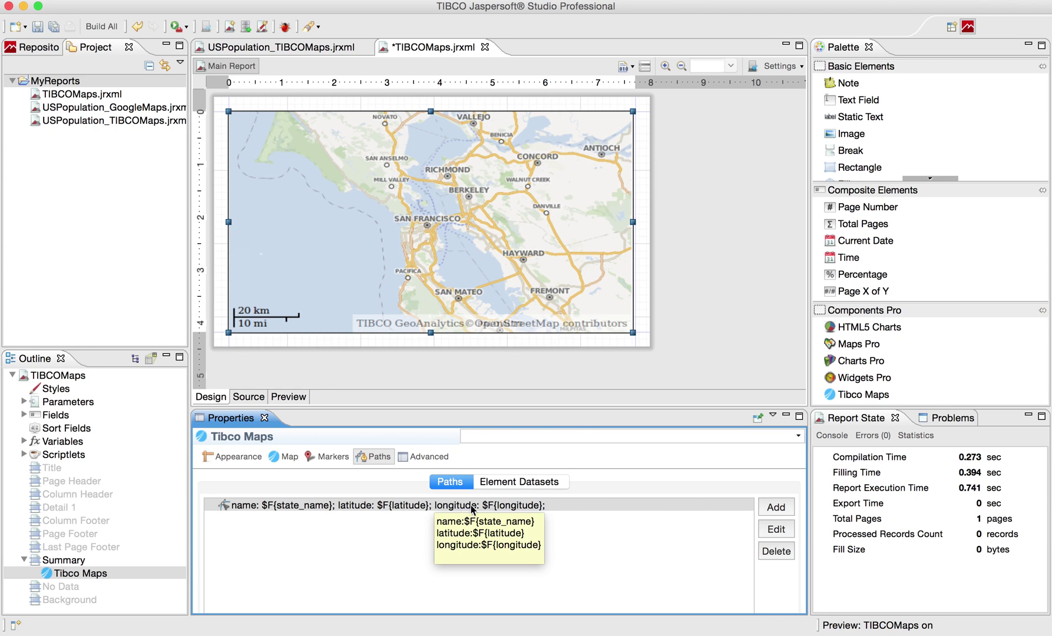
pyautogui.doubleClick(531, 505)
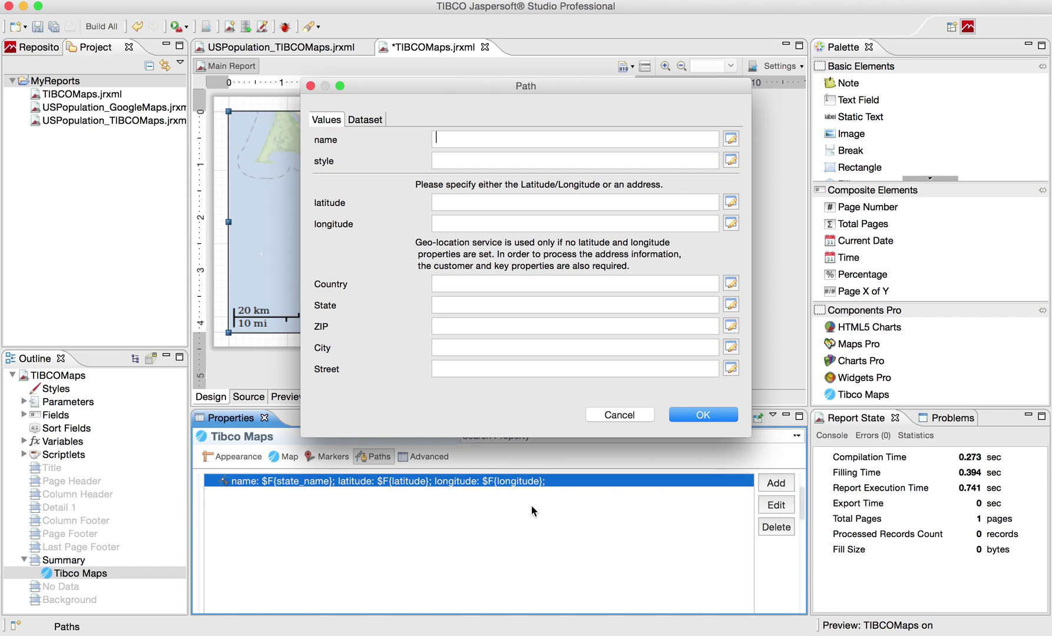
# Switch the state path's empty style field to Use Expression and open its Expression Editor.
pyautogui.click(489, 157)
pyautogui.click(730, 161)
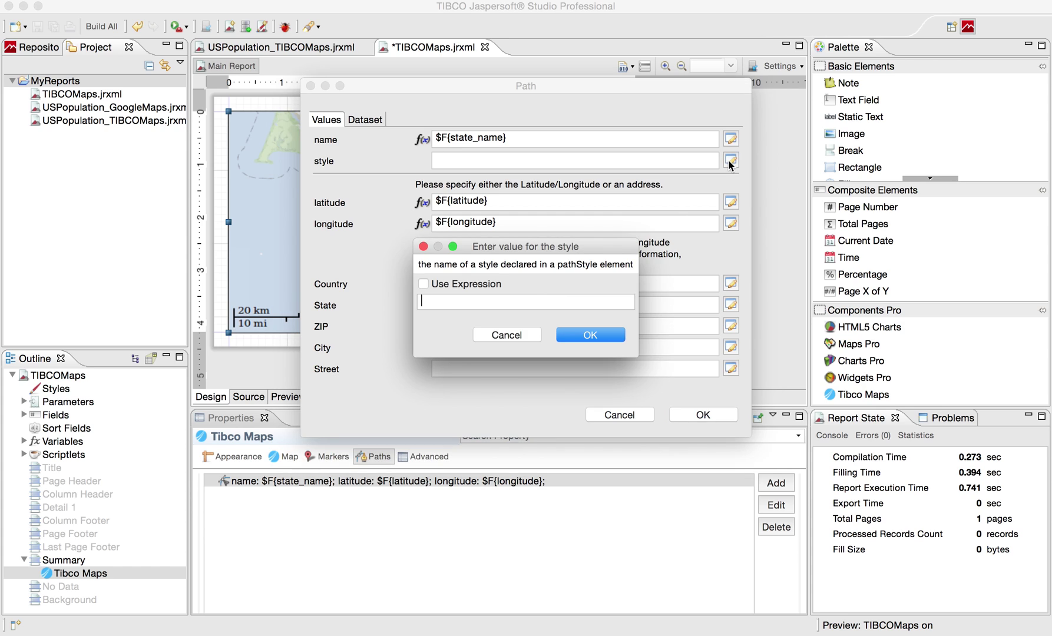
pyautogui.click(495, 284)
pyautogui.click(627, 302)
pyautogui.moveTo(622, 10); pyautogui.dragTo(497, 33)
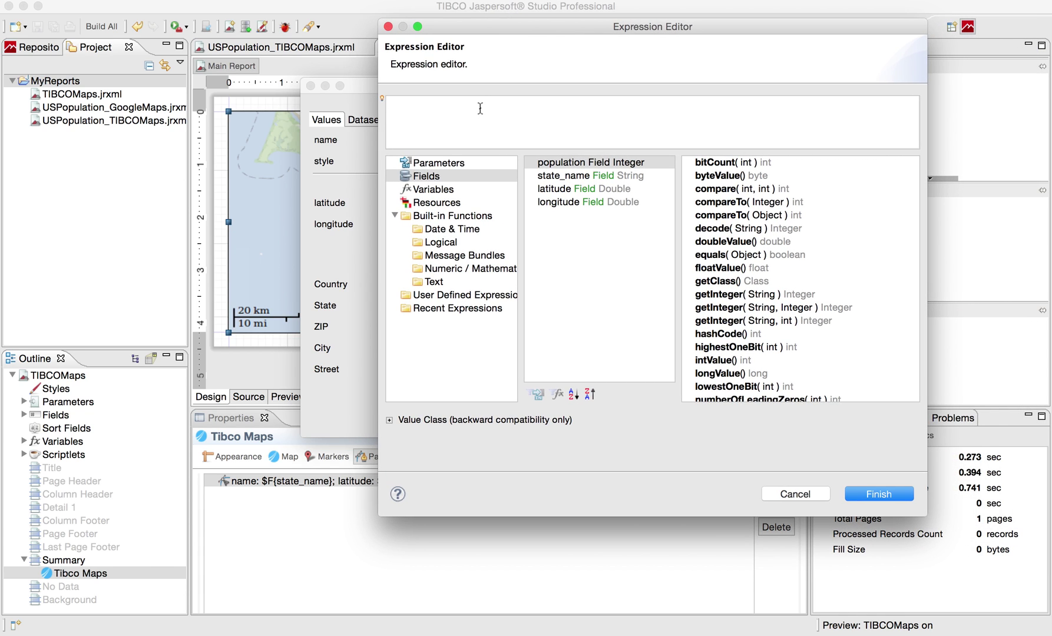
# Write IF($F{population} < 1000000, "PopLow", IF( into the style expression.
pyautogui.write('IF(')
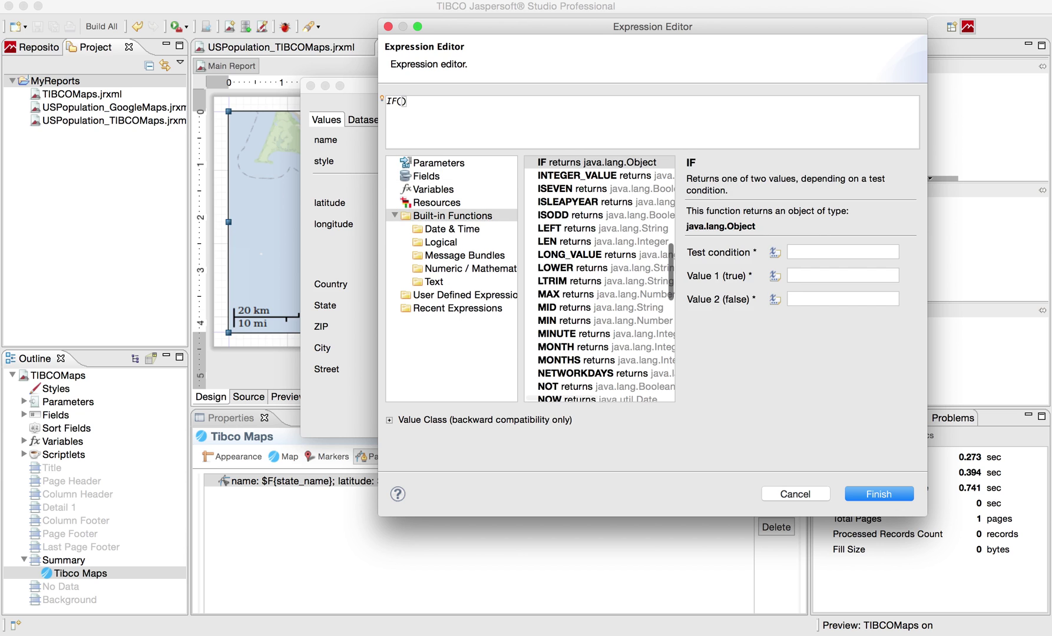
pyautogui.click(445, 177)
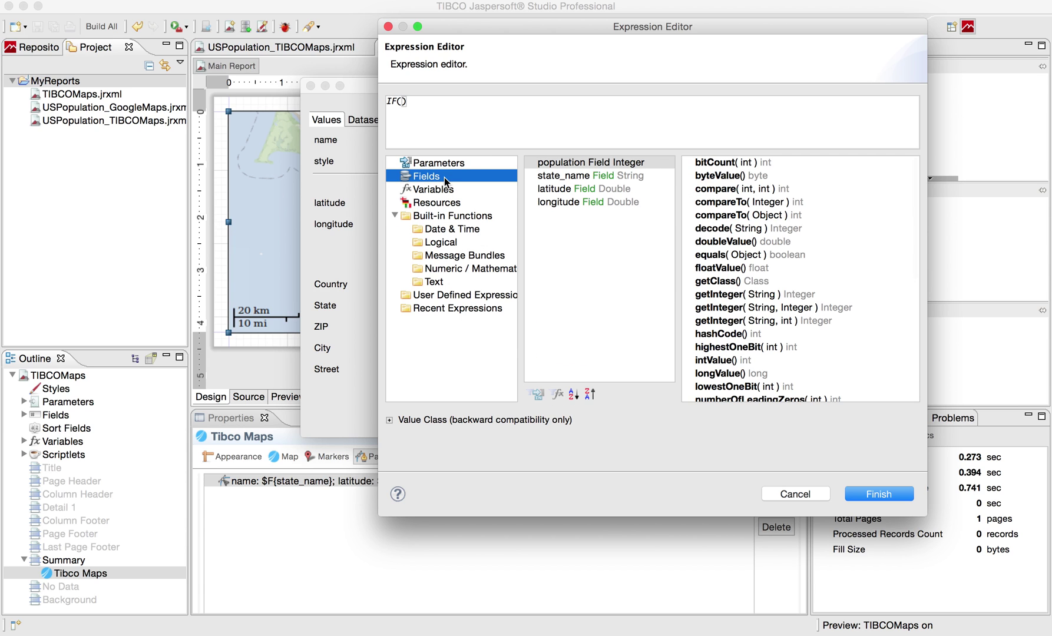
pyautogui.doubleClick(566, 168)
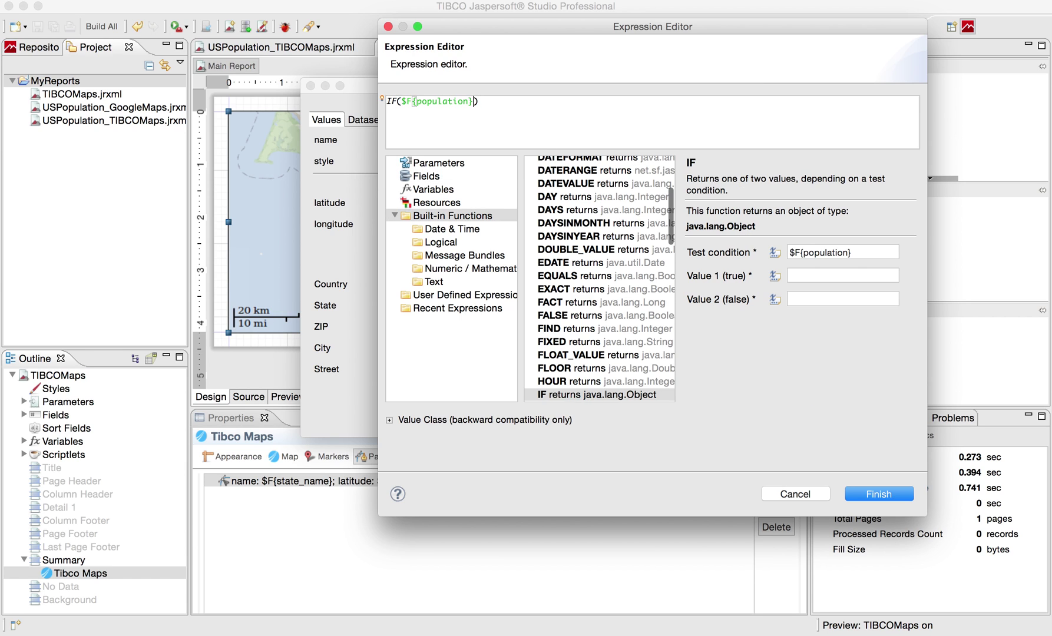
pyautogui.write('<')
pyautogui.write(' 1')
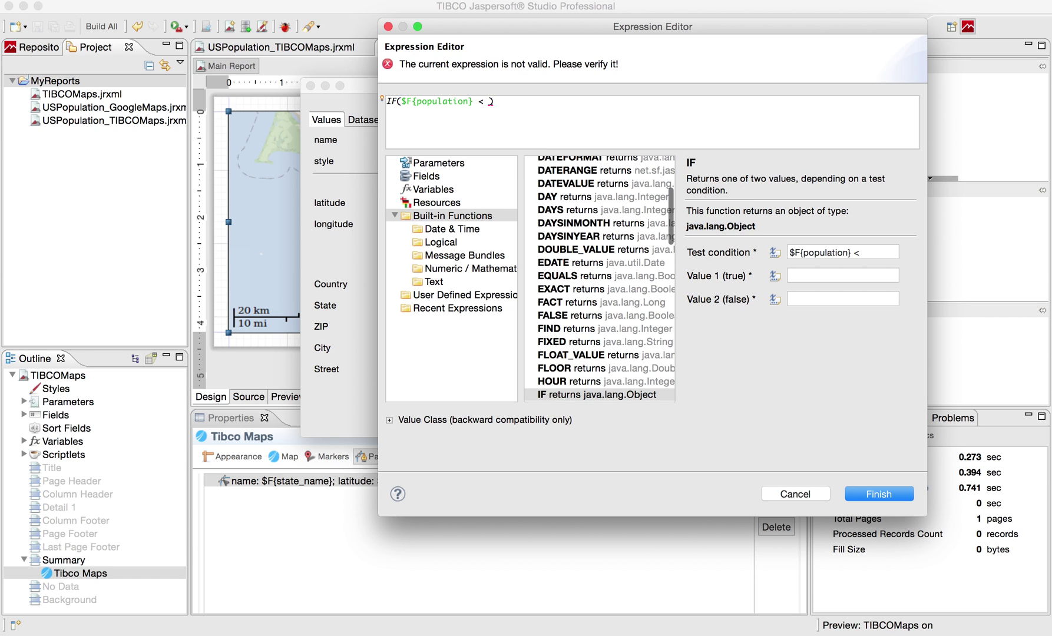
pyautogui.write('000')
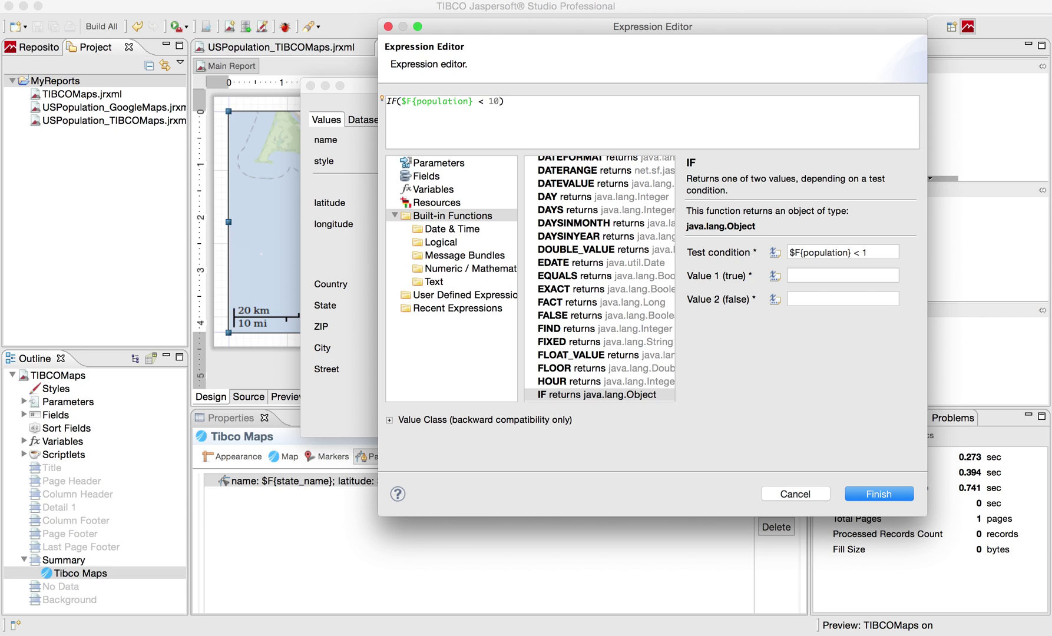
pyautogui.write('000')
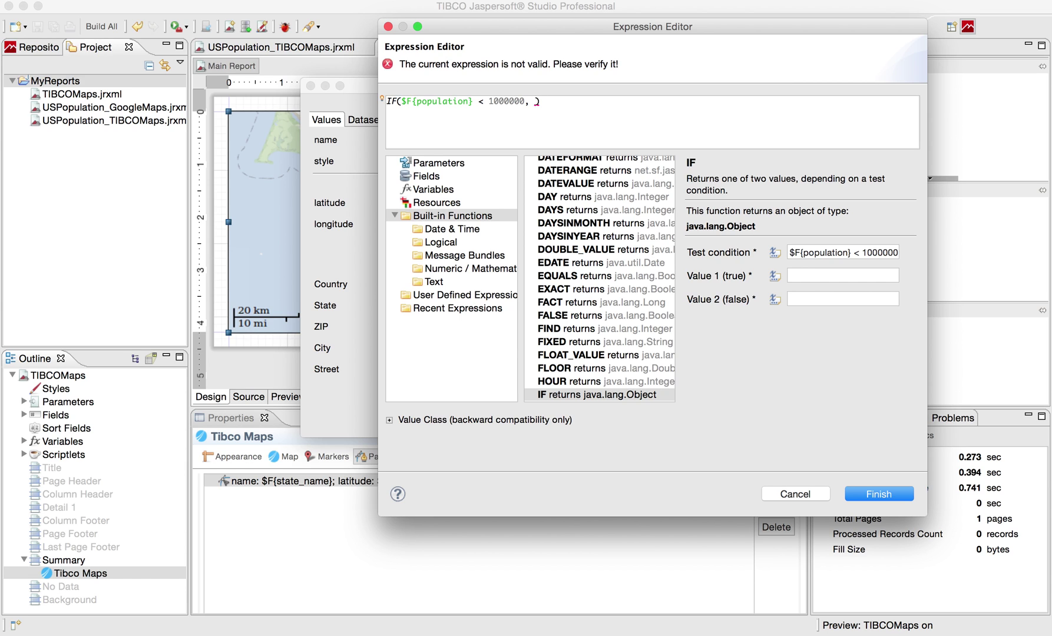
pyautogui.press('BackSpace')
pyautogui.press('BackSpace')
pyautogui.write('""')
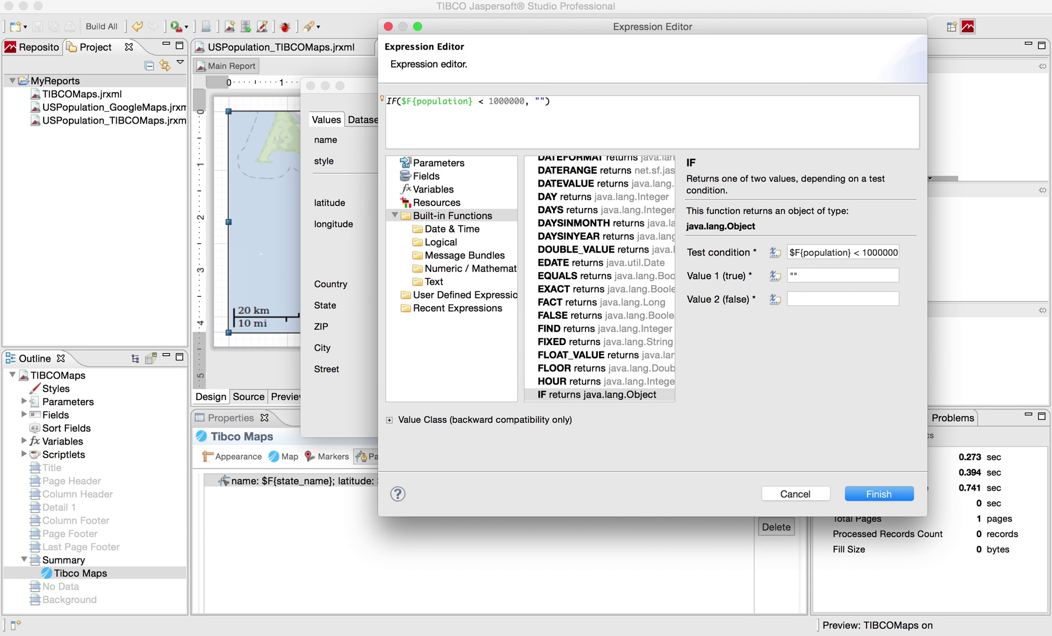
pyautogui.write('PopLow')
pyautogui.press('Right')
pyautogui.write(', IF')
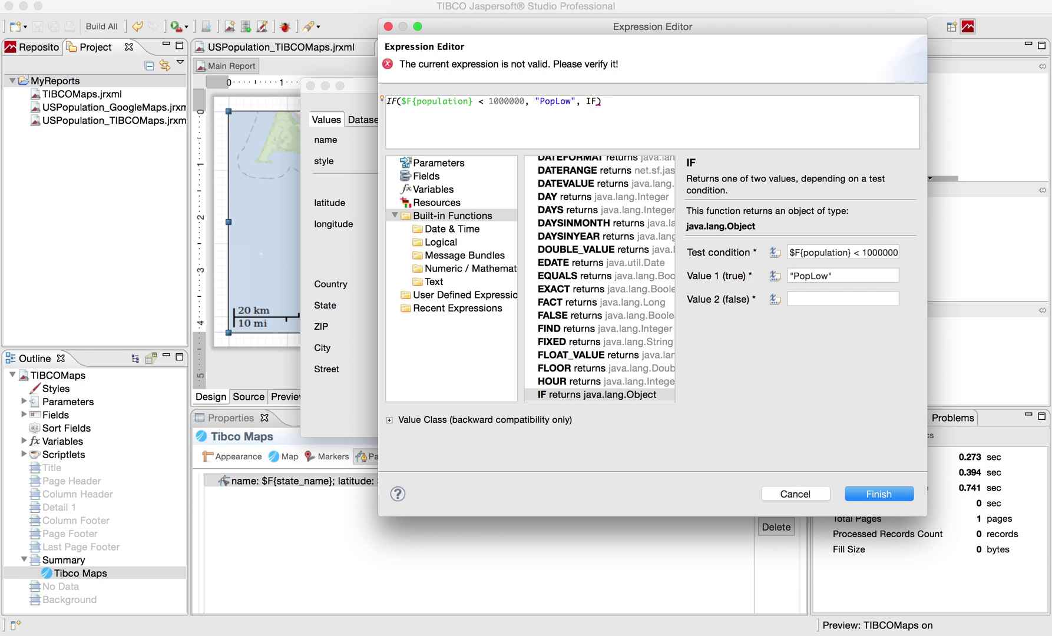
pyautogui.write('(')
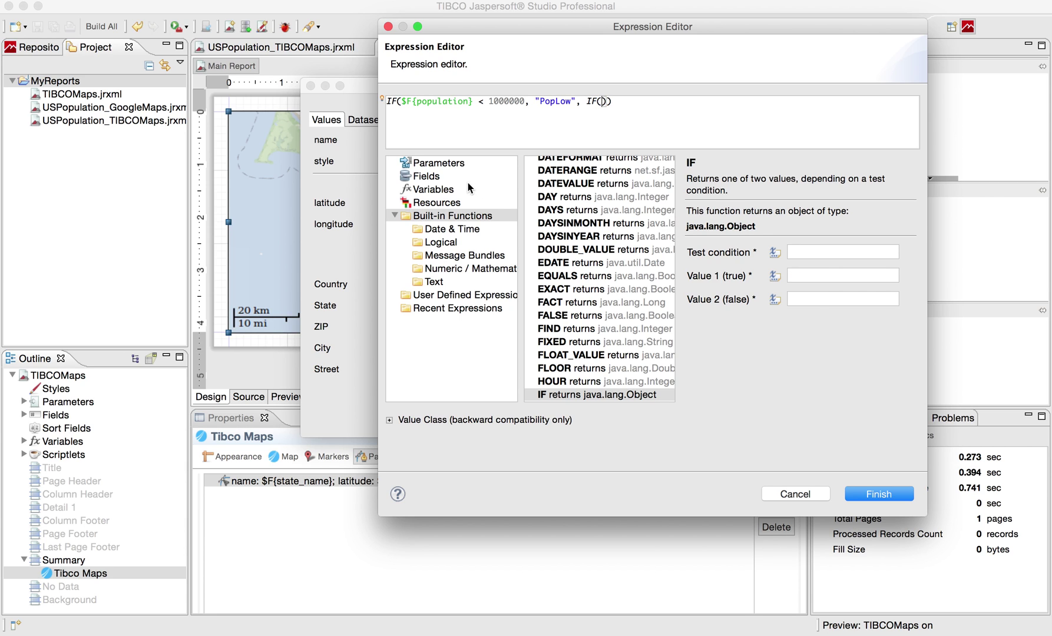
# Complete the inner IF: population < 5000000 gives "PopMed", otherwise "PopHig", and finish the expression.
pyautogui.click(436, 176)
pyautogui.click(581, 166)
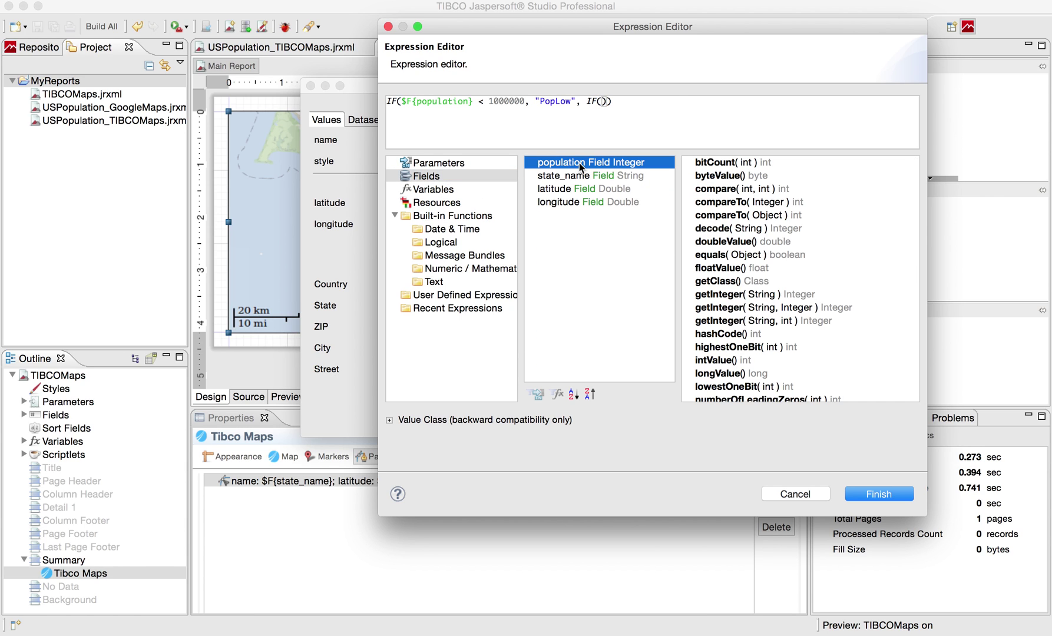
pyautogui.doubleClick(581, 166)
pyautogui.click(677, 103)
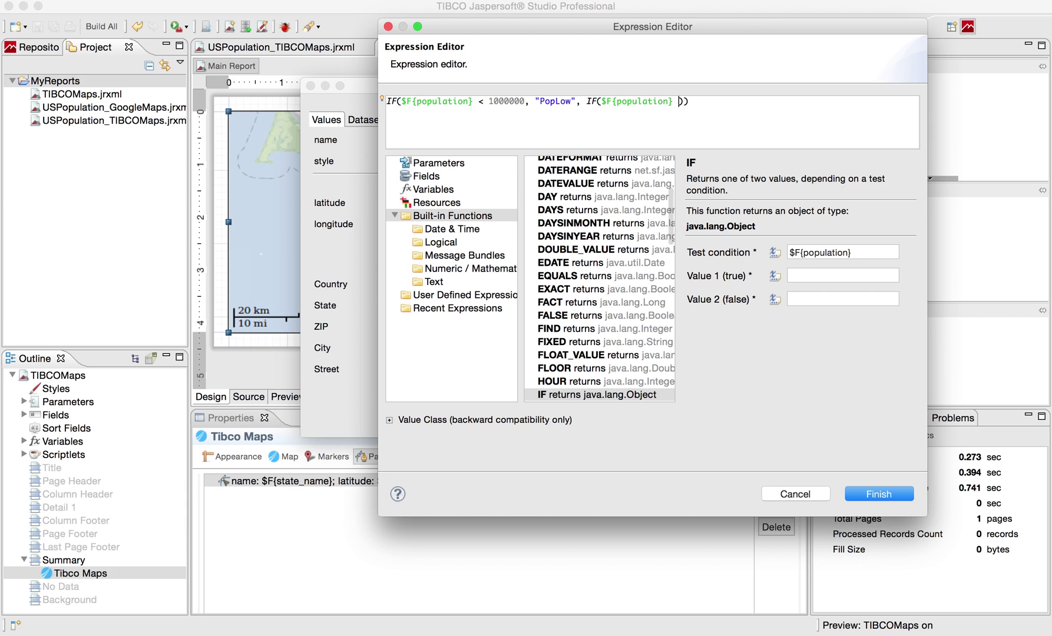
pyautogui.write('< ')
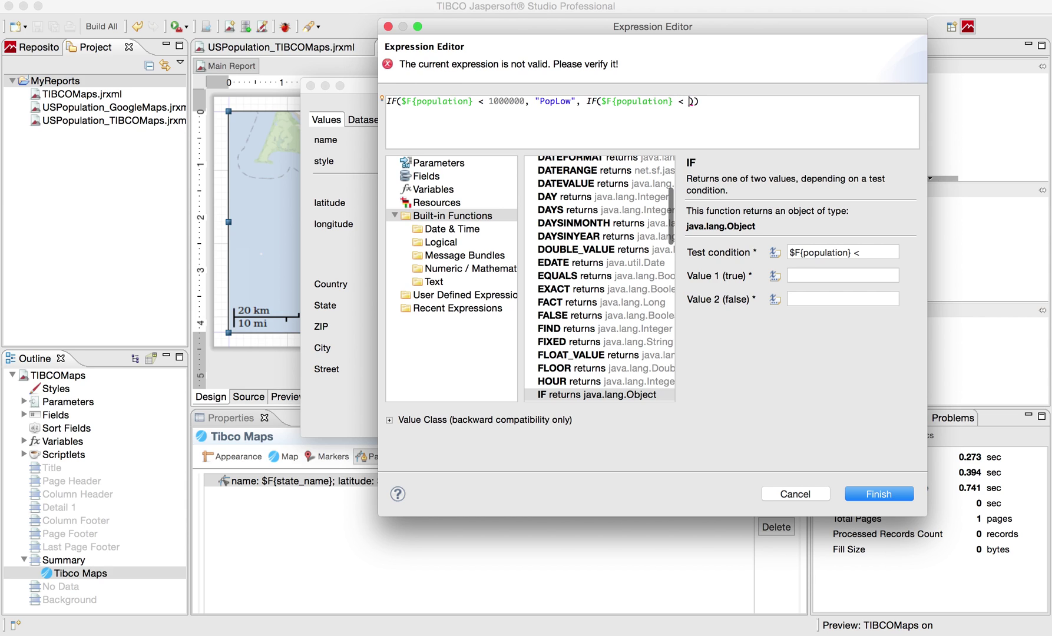
pyautogui.write('5000')
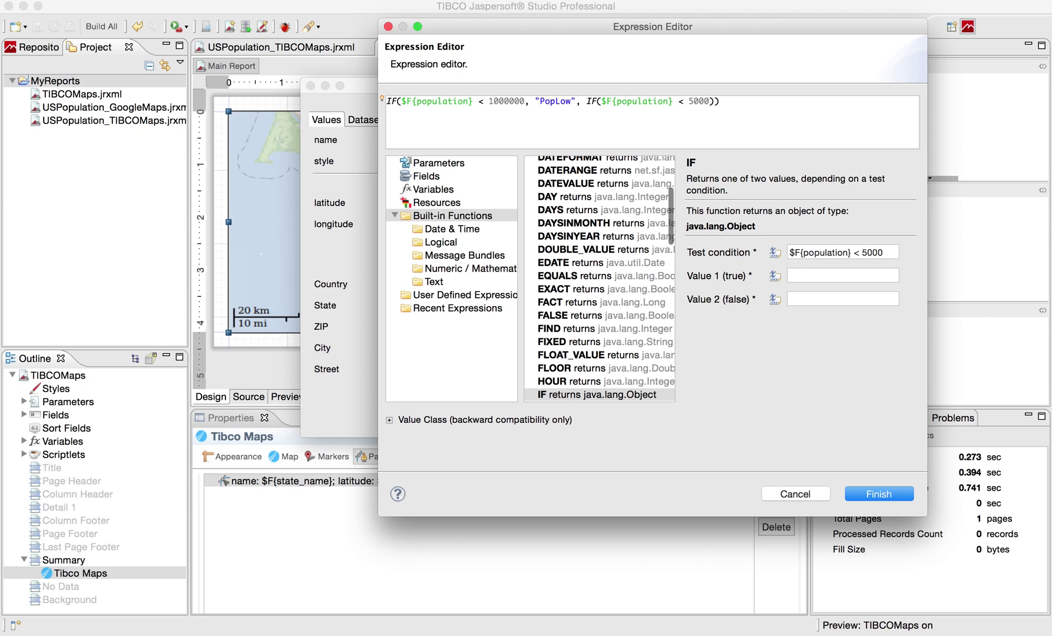
pyautogui.write('000')
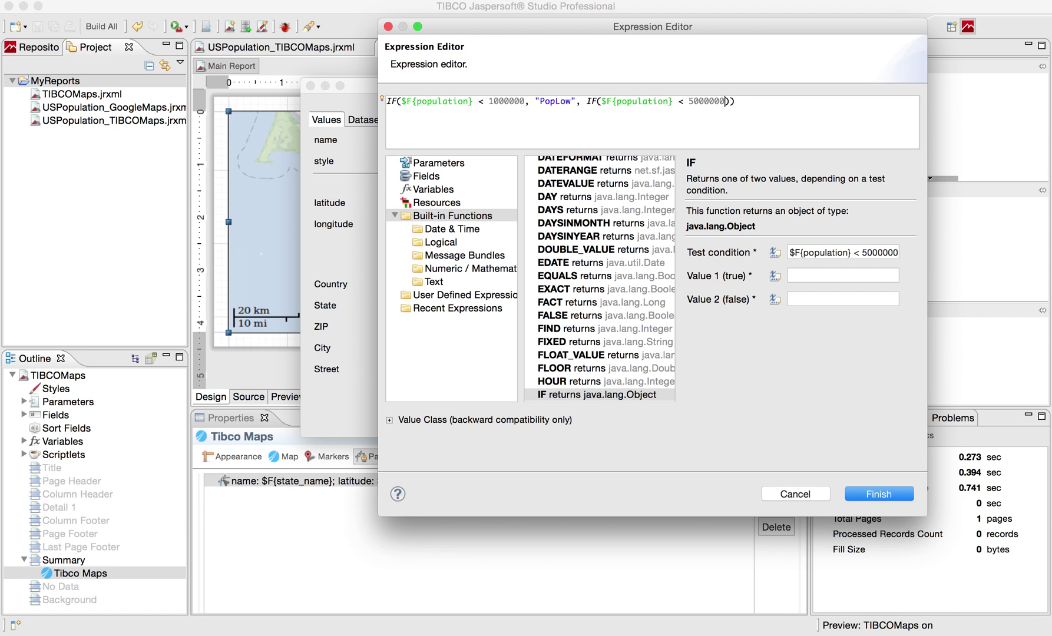
pyautogui.write(', "')
pyautogui.write('PopM')
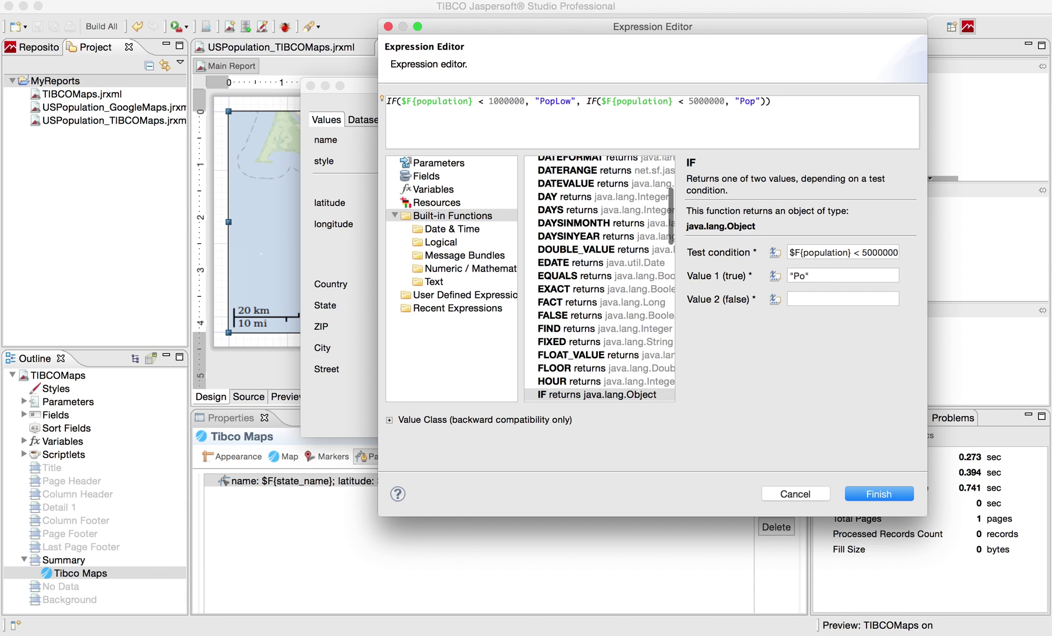
pyautogui.write('ed')
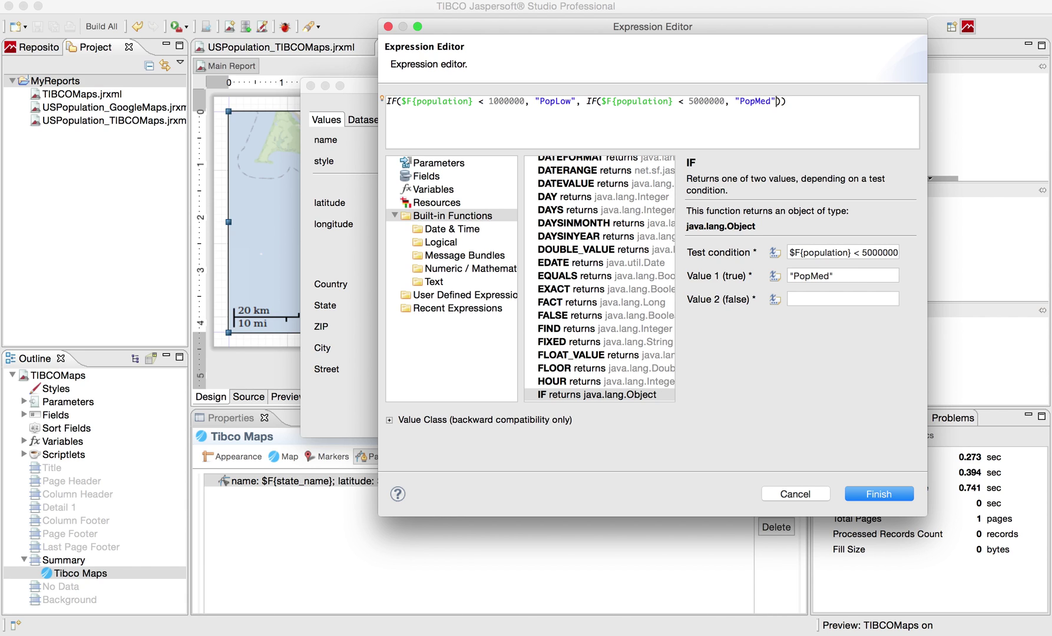
pyautogui.press('Right')
pyautogui.write(', ')
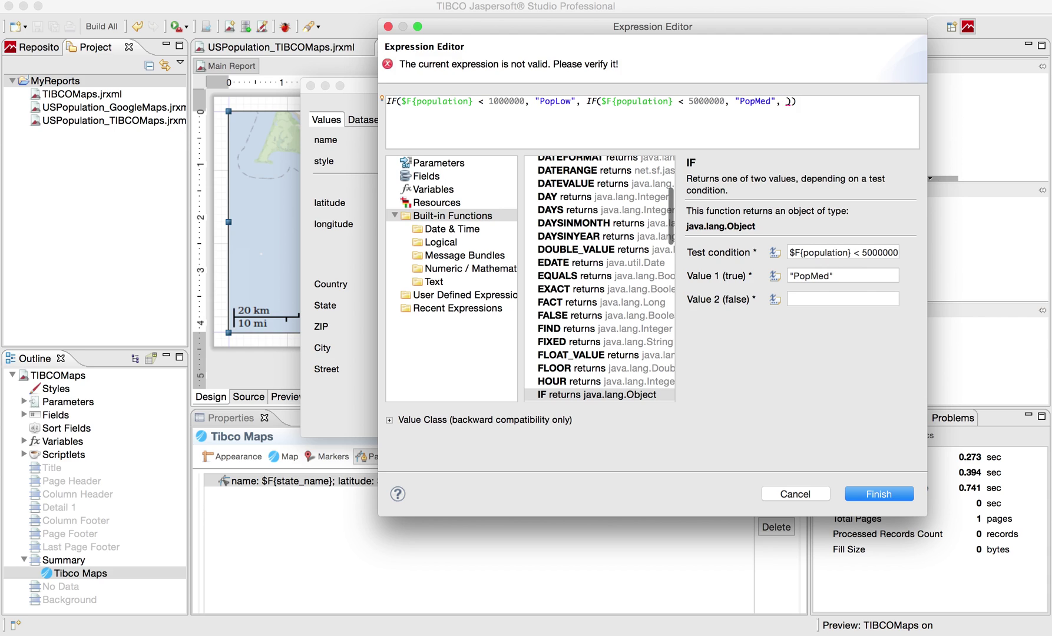
pyautogui.write('"PopMed", "P')
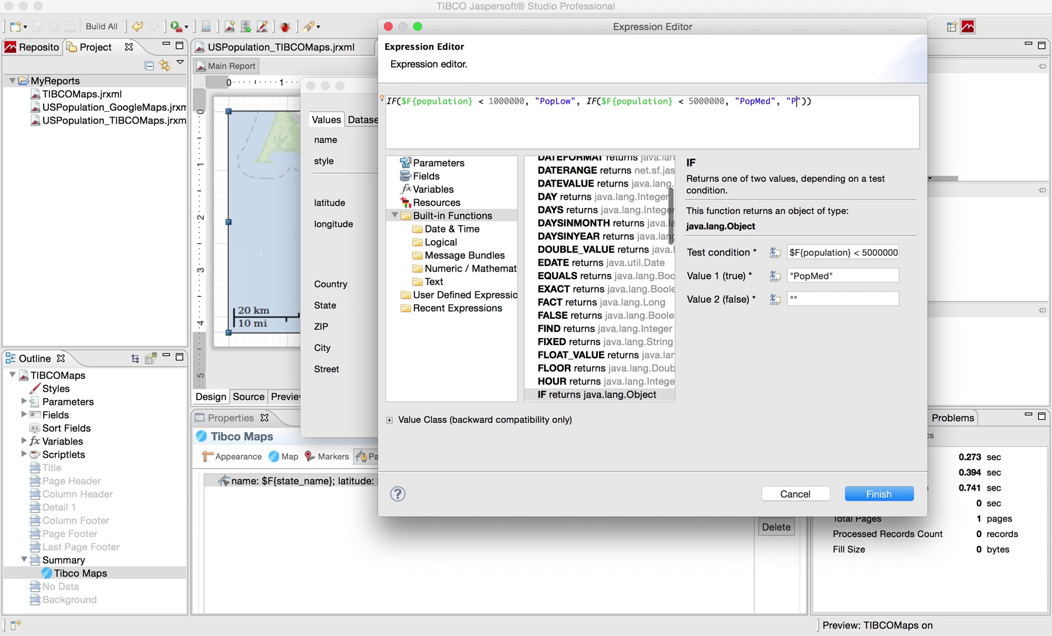
pyautogui.write('opHig')
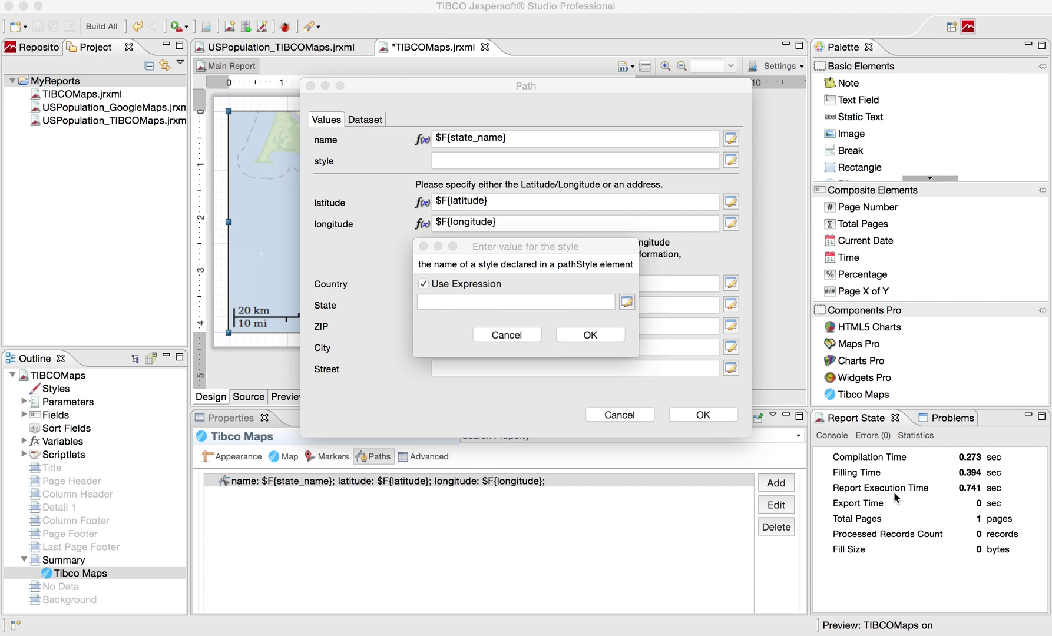
pyautogui.click(896, 498)
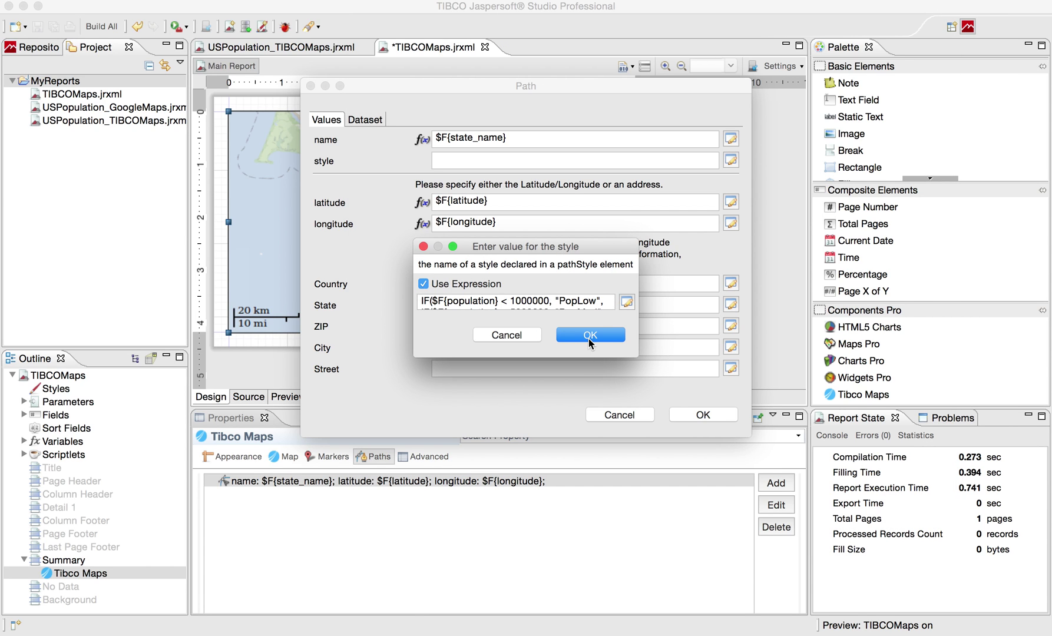
# Apply the nested-IF expression as the state path's style and save TIBCOMaps.jrxml.
pyautogui.click(580, 335)
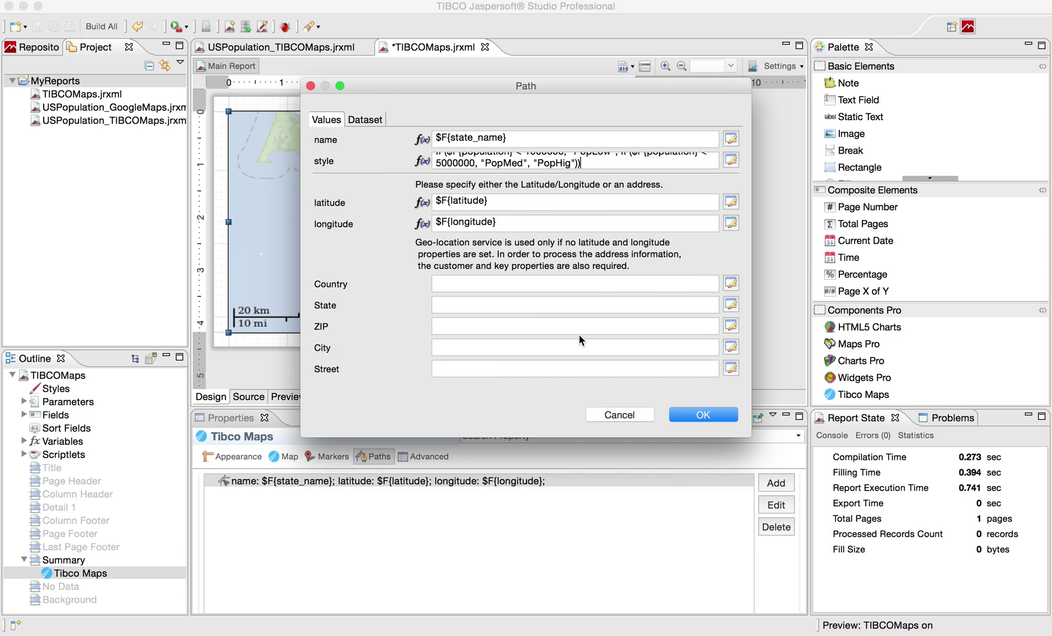
pyautogui.click(700, 415)
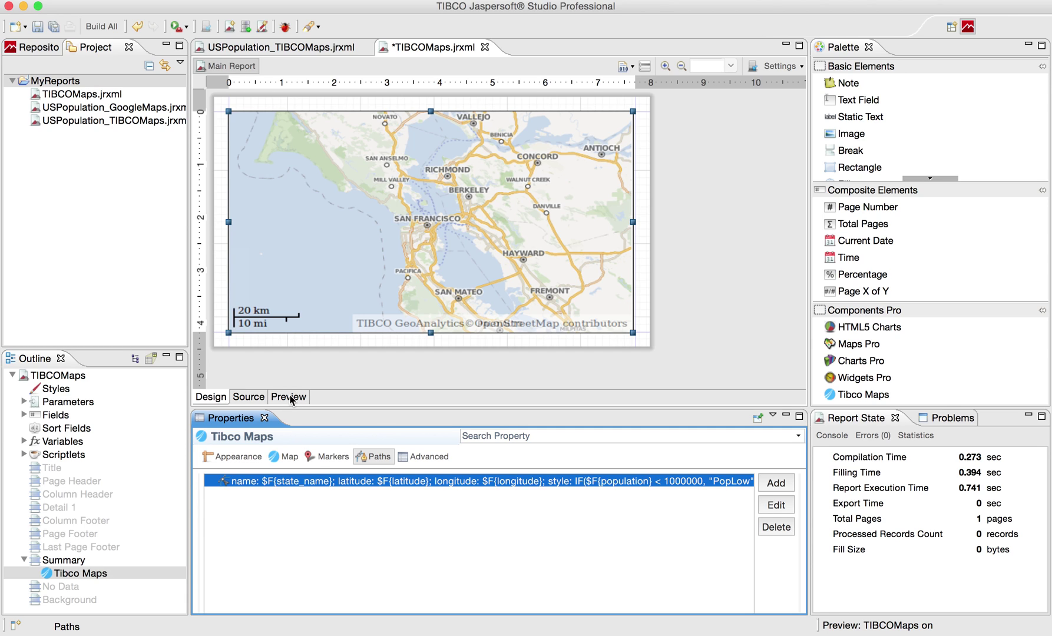
pyautogui.press('cmd+s')
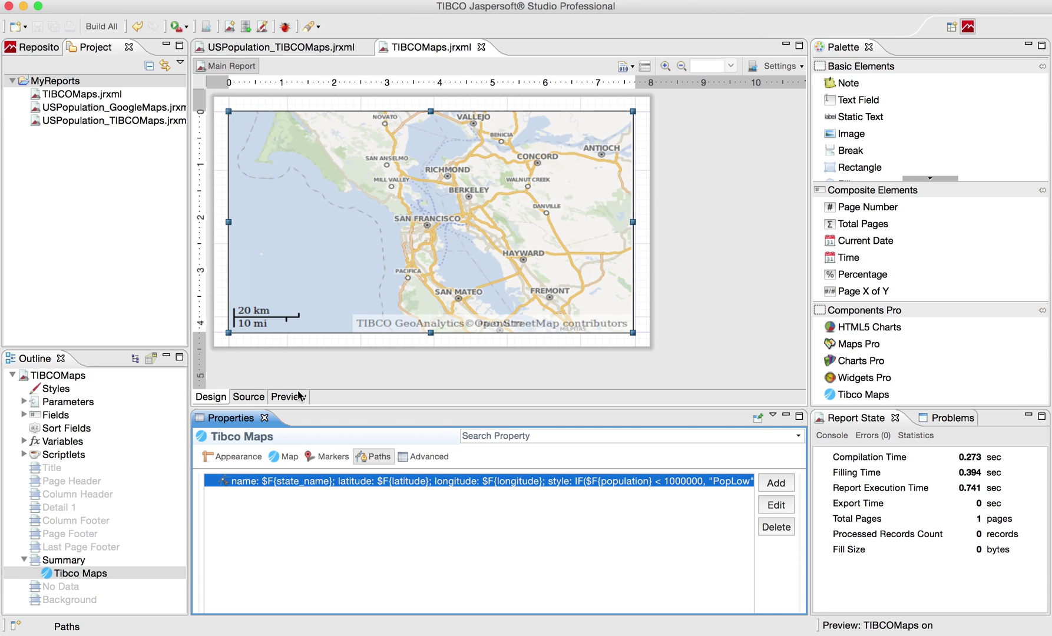
# Preview the report and zoom into the map of population-shaded states.
pyautogui.click(289, 397)
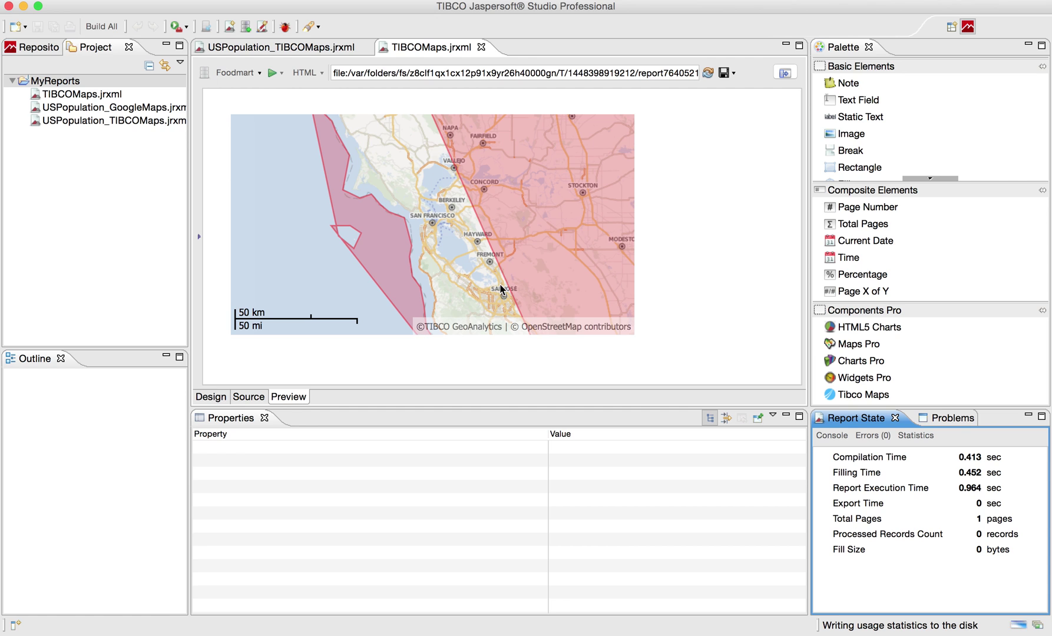
pyautogui.scroll(-6, 501, 289)
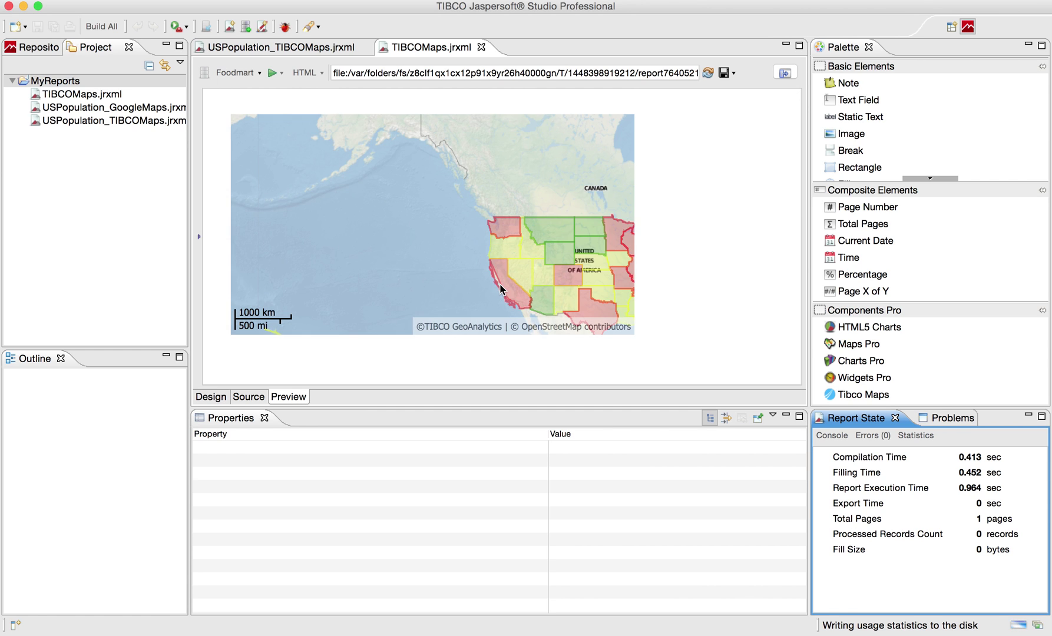
pyautogui.click(356, 274)
pyautogui.scroll(3, 391, 270)
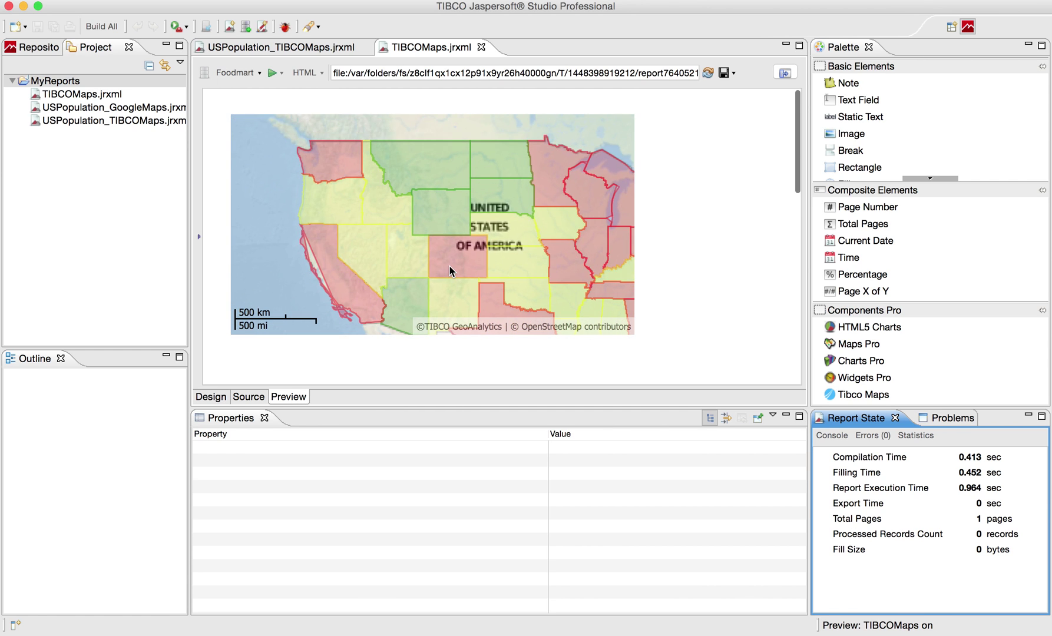
pyautogui.moveTo(481, 256)
pyautogui.mouseDown()
pyautogui.moveTo(463, 244)
pyautogui.moveTo(480, 246)
pyautogui.mouseUp()
pyautogui.scroll(1, 478, 243)
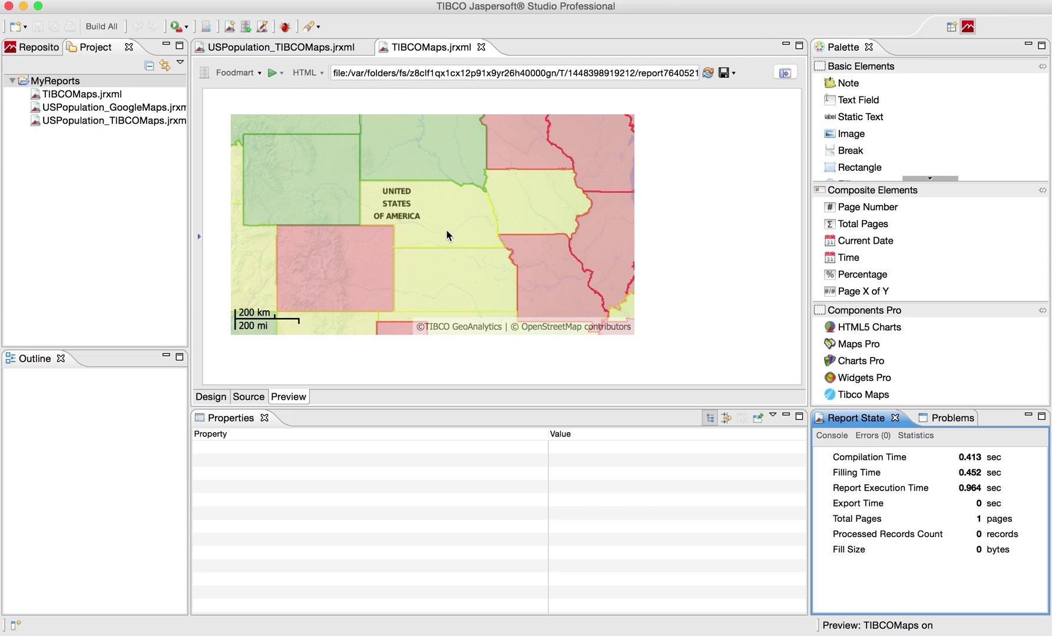
pyautogui.moveTo(447, 231); pyautogui.dragTo(507, 253)
pyautogui.scroll(-1, 507, 252)
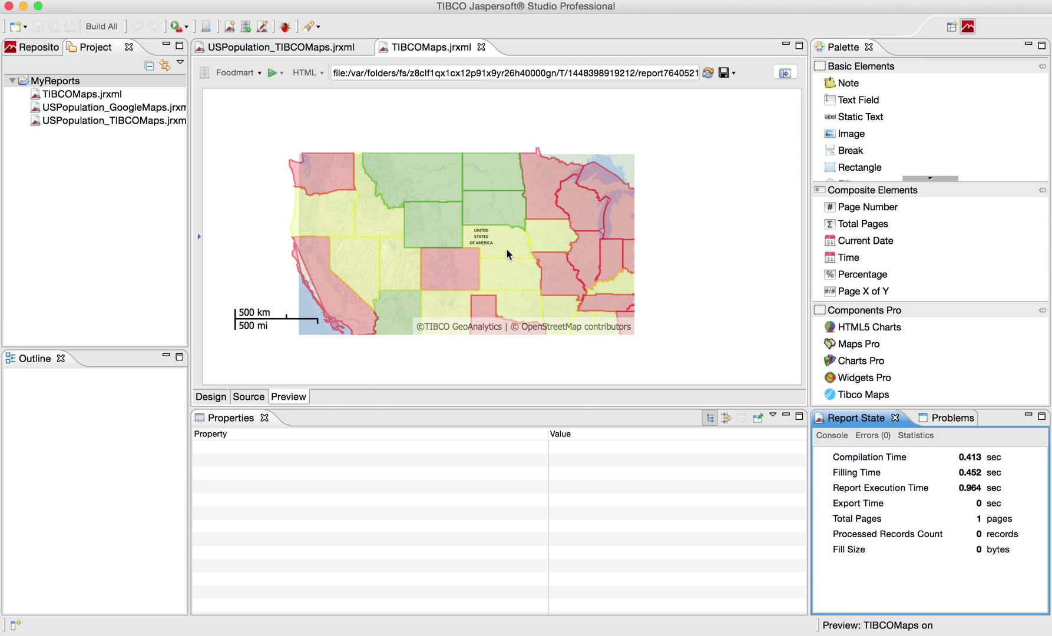
pyautogui.moveTo(506, 250); pyautogui.dragTo(489, 263)
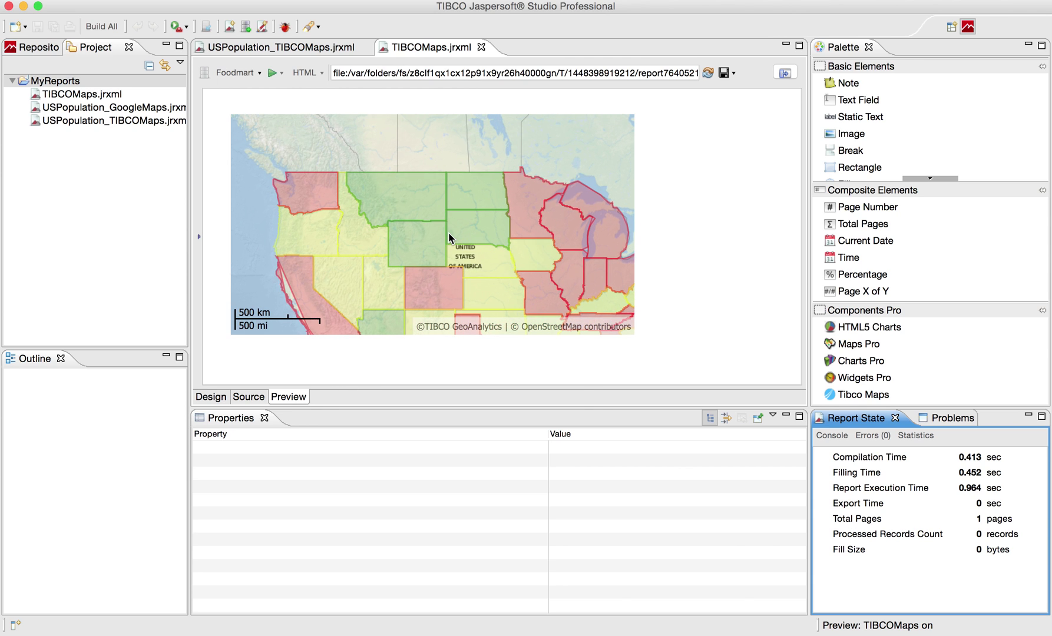
pyautogui.scroll(1, 449, 237)
pyautogui.scroll(1, 449, 238)
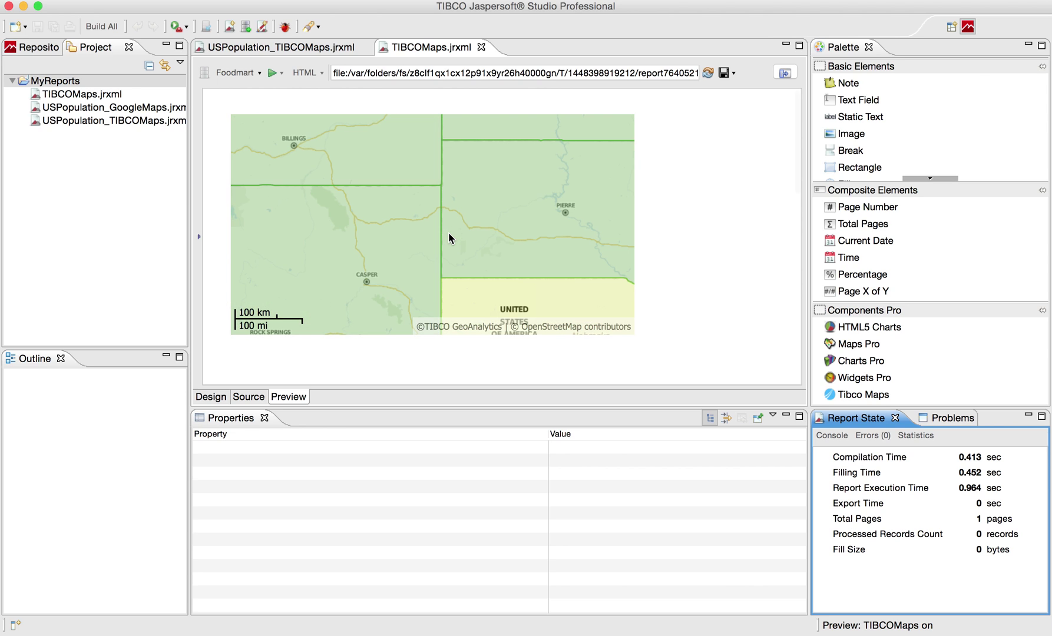
# Pan the map across Montana, Wyoming, Colorado, Nebraska, Kansas and Missouri to inspect their colours.
pyautogui.moveTo(449, 236); pyautogui.dragTo(484, 300)
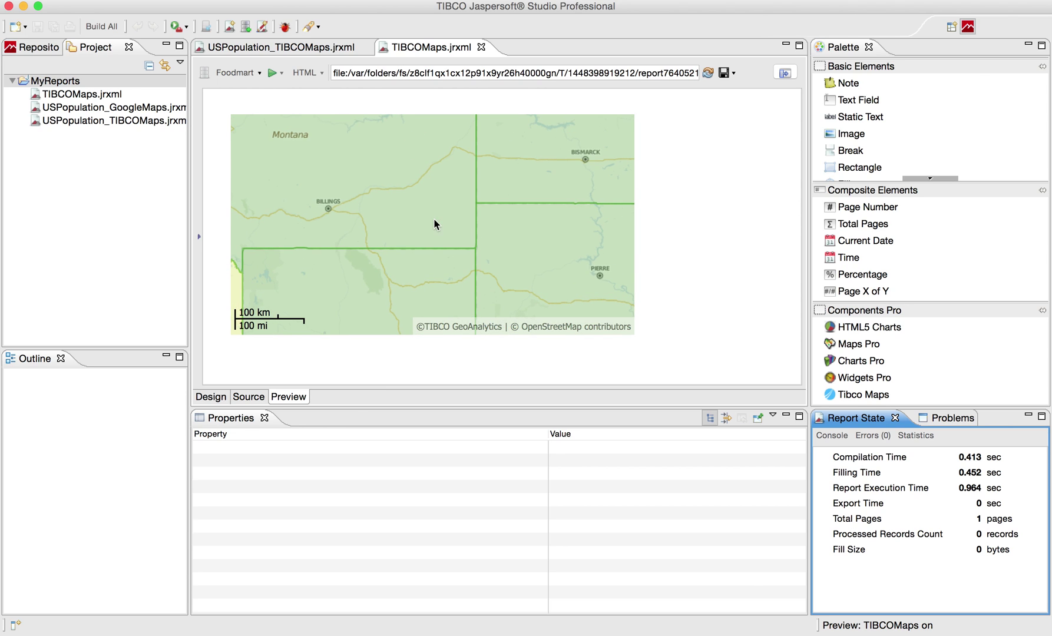
pyautogui.moveTo(434, 224); pyautogui.dragTo(486, 43)
pyautogui.moveTo(526, 261); pyautogui.dragTo(414, 146)
pyautogui.moveTo(499, 197); pyautogui.dragTo(361, 195)
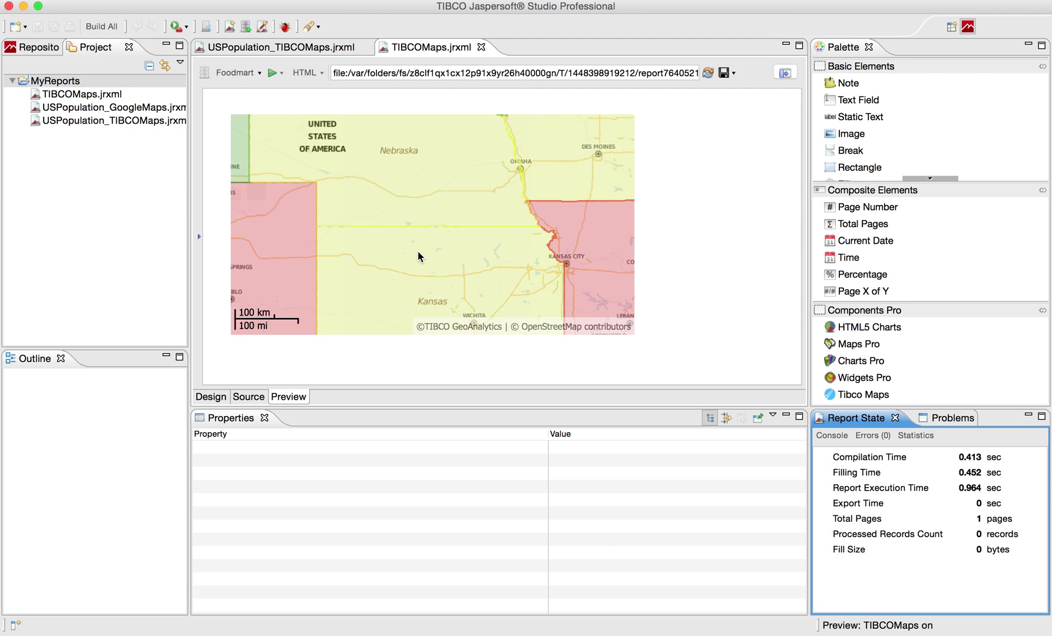
pyautogui.scroll(-5, 417, 253)
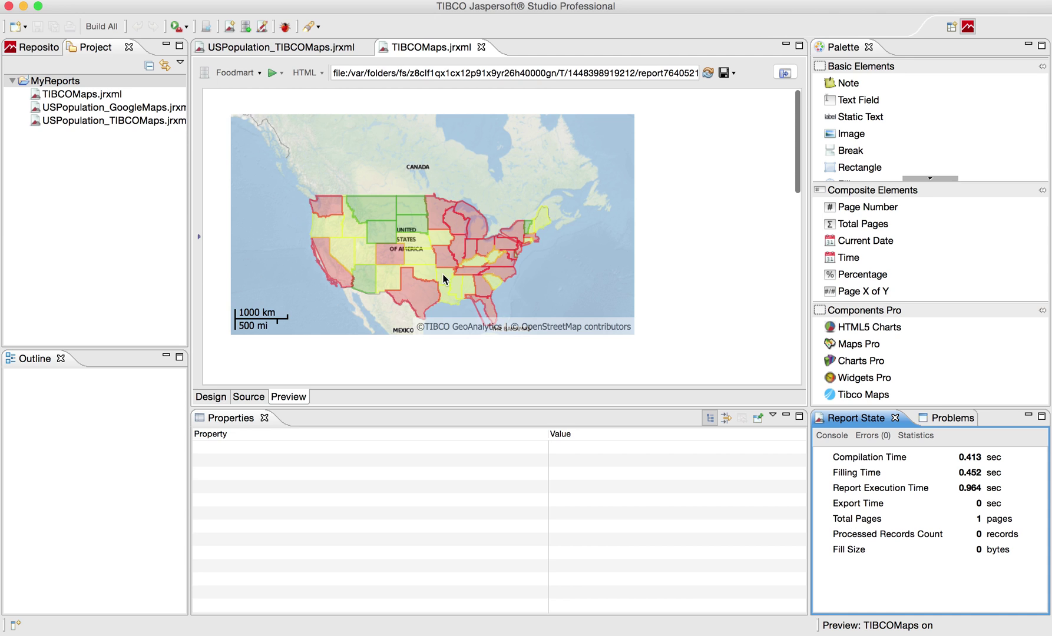
pyautogui.scroll(5, 465, 250)
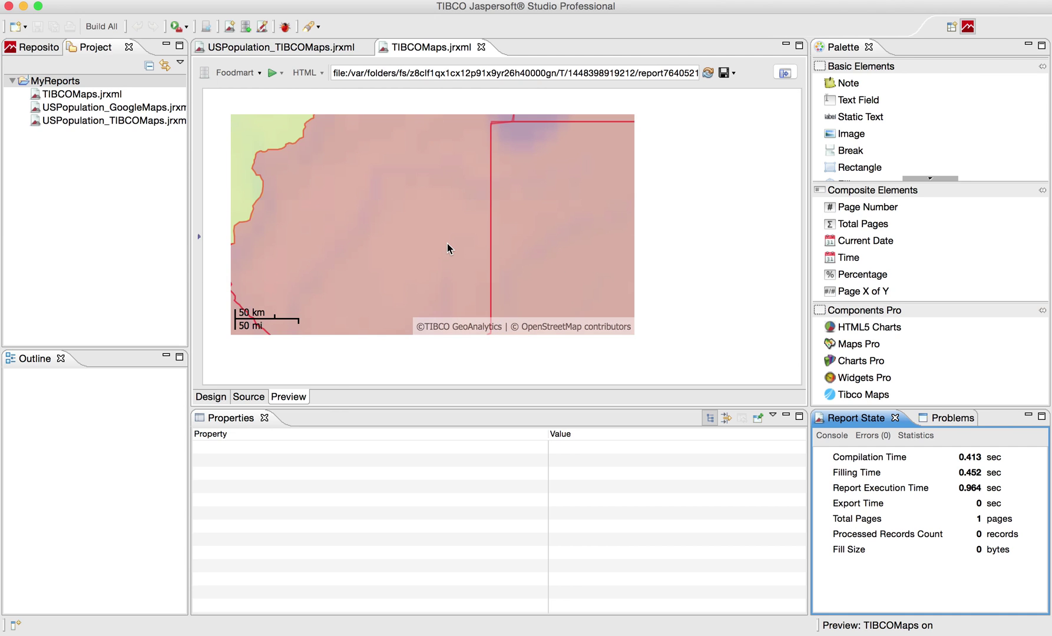
# Pan through Illinois, Iowa and Minnesota toward Bismarck and Pierre to check the shading.
pyautogui.moveTo(447, 243); pyautogui.dragTo(513, 281)
pyautogui.moveTo(378, 219); pyautogui.dragTo(529, 279)
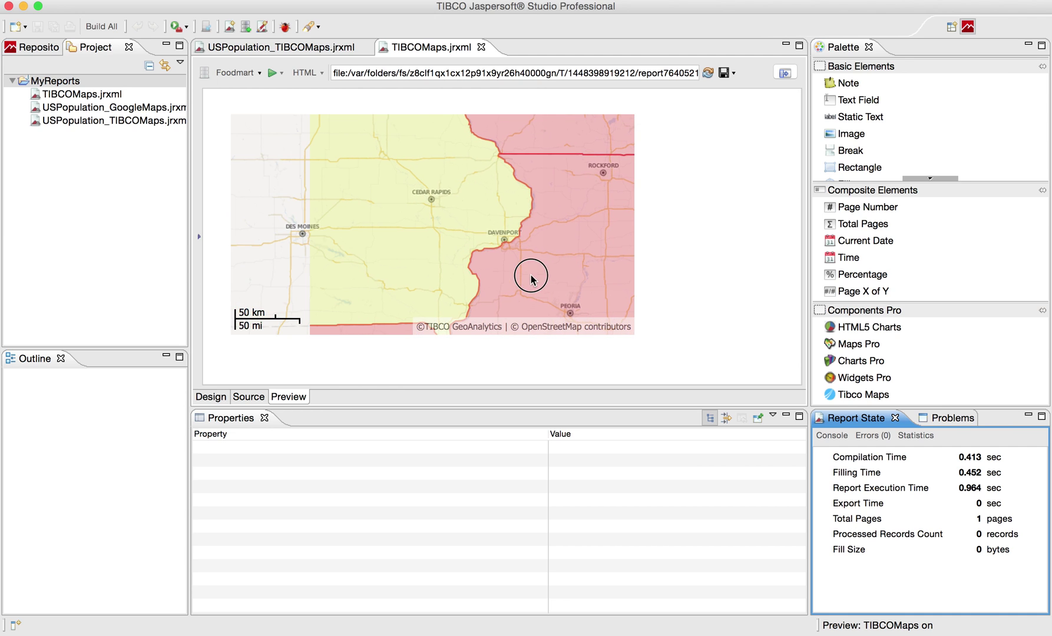
pyautogui.scroll(-1, 463, 224)
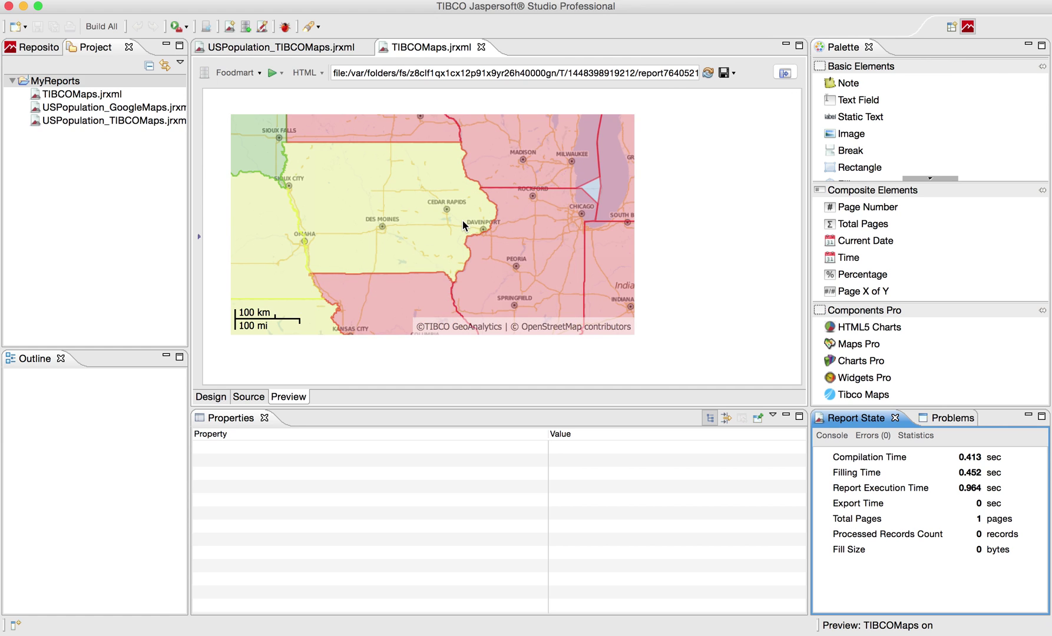
pyautogui.moveTo(463, 224); pyautogui.dragTo(394, 300)
pyautogui.moveTo(364, 254); pyautogui.dragTo(489, 326)
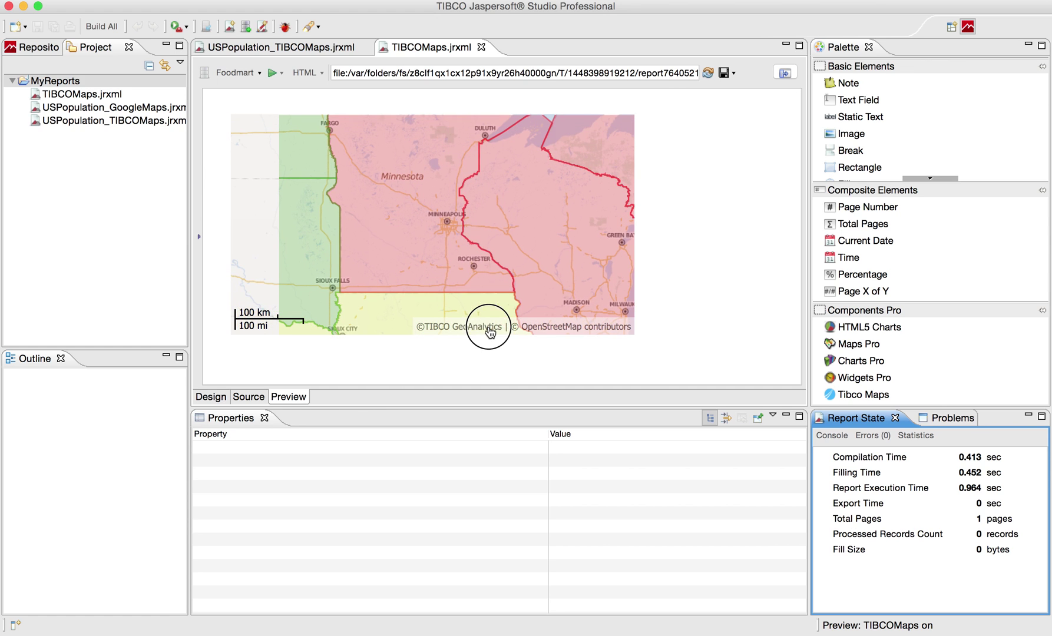
pyautogui.moveTo(441, 252); pyautogui.dragTo(403, 312)
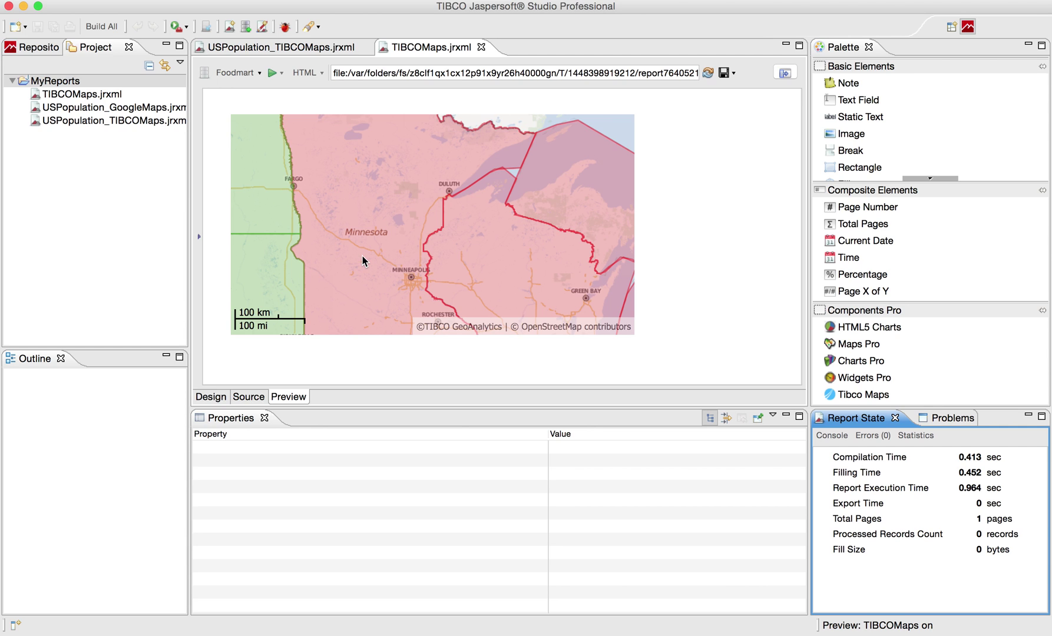
pyautogui.moveTo(363, 261); pyautogui.dragTo(427, 285)
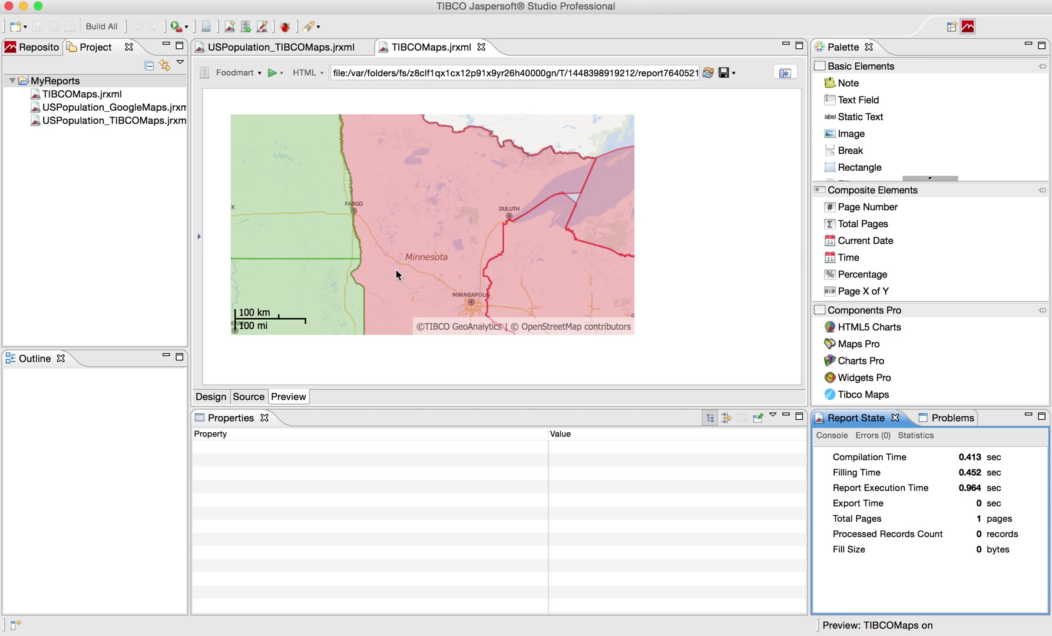
pyautogui.moveTo(379, 259); pyautogui.dragTo(420, 257)
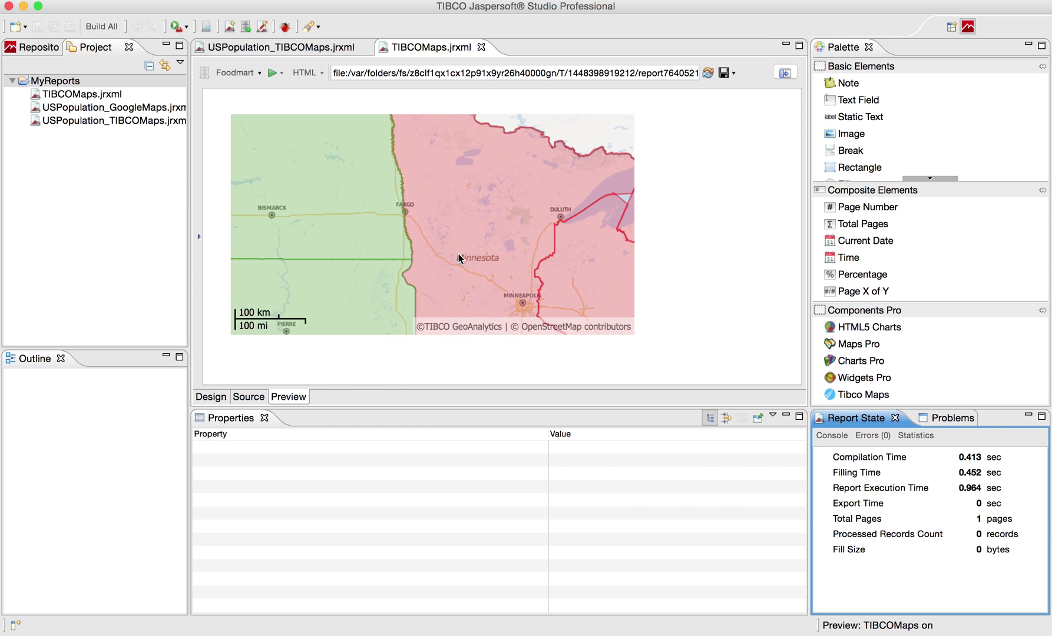